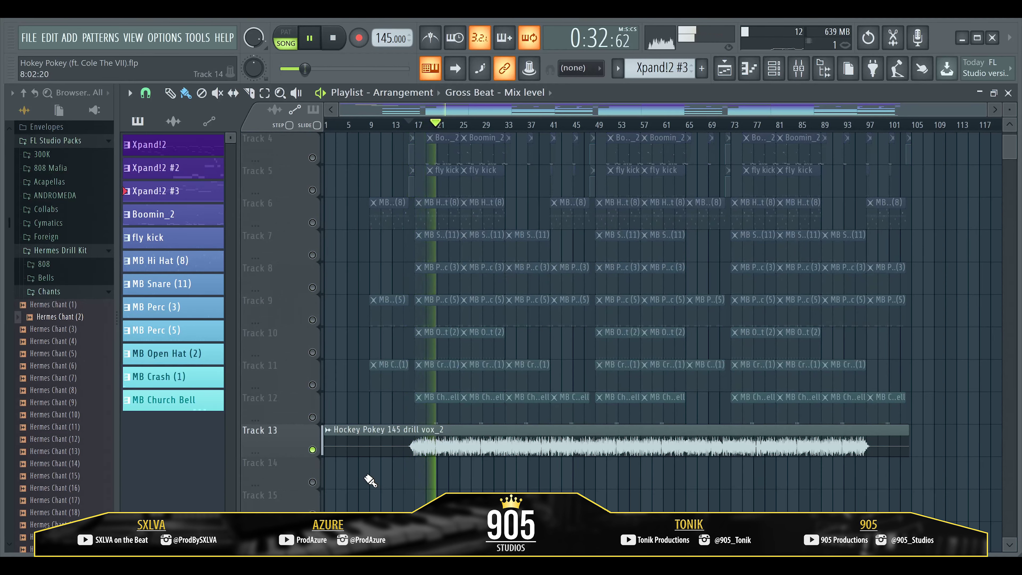
Step: Unsolo Track 13 and play the full arrangement with all tracks and the vocal
key(space)
right_click(312, 450)
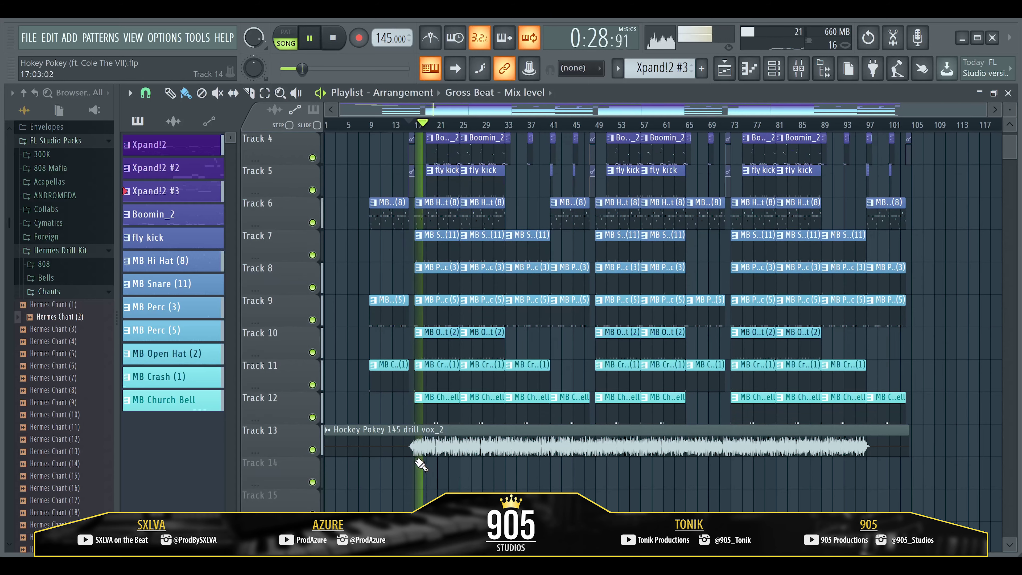
scroll(421, 465, up, 3)
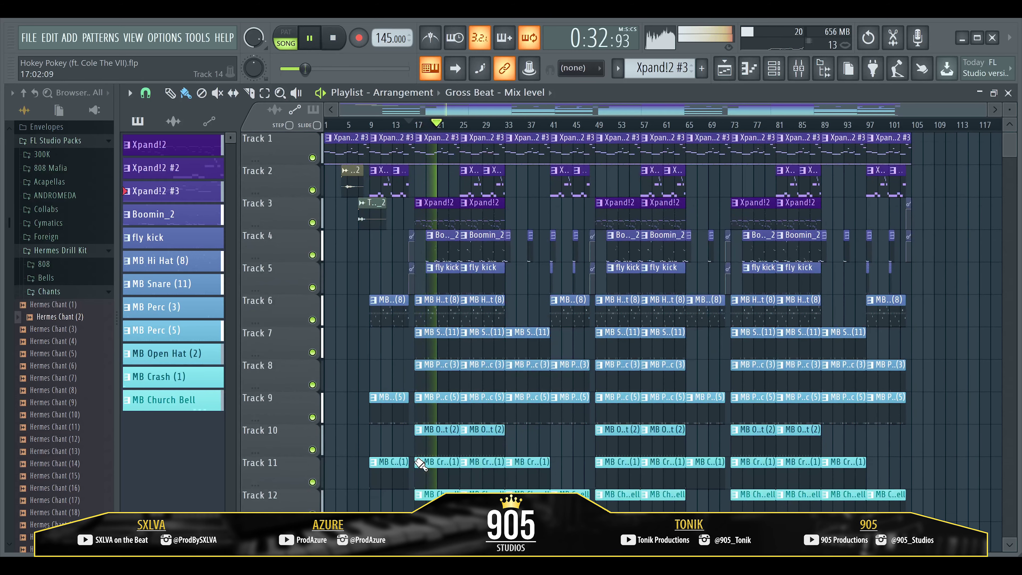
scroll(420, 464, down, 1)
scroll(420, 465, up, 1)
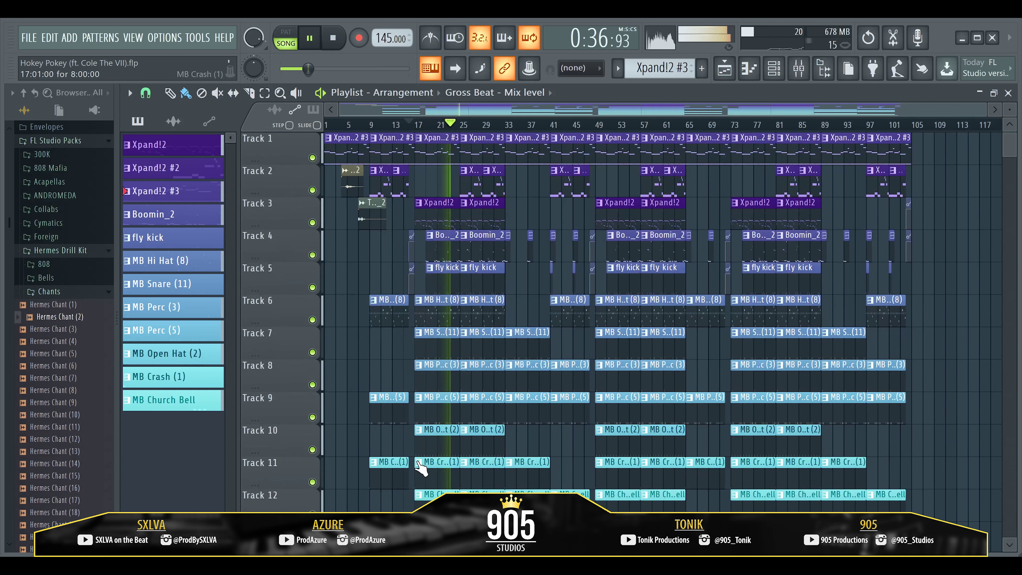
key(space)
Step: Solo the vocal on Track 13 again and set the playback position to bar 16
scroll(409, 503, down, 3)
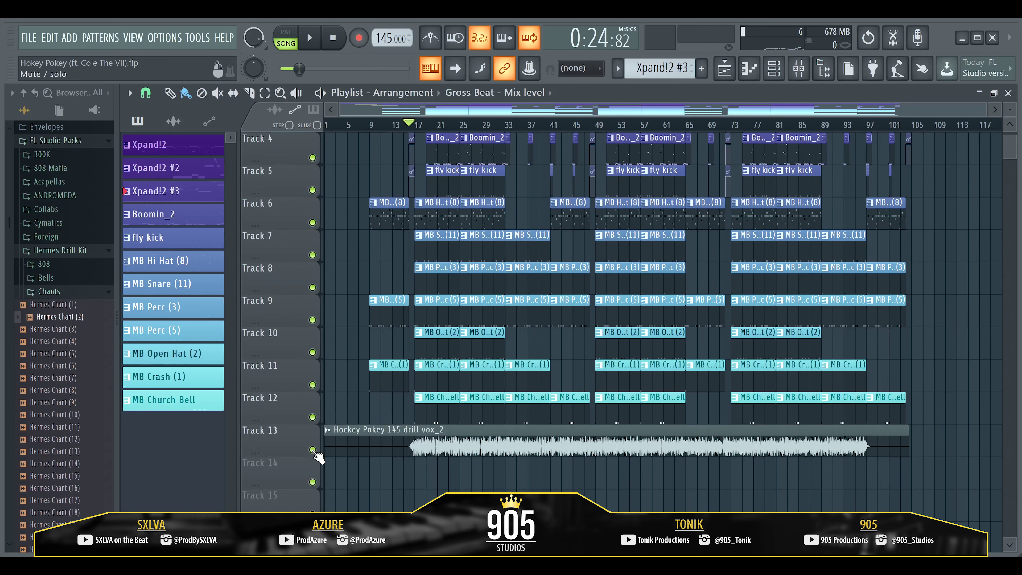
right_click(313, 451)
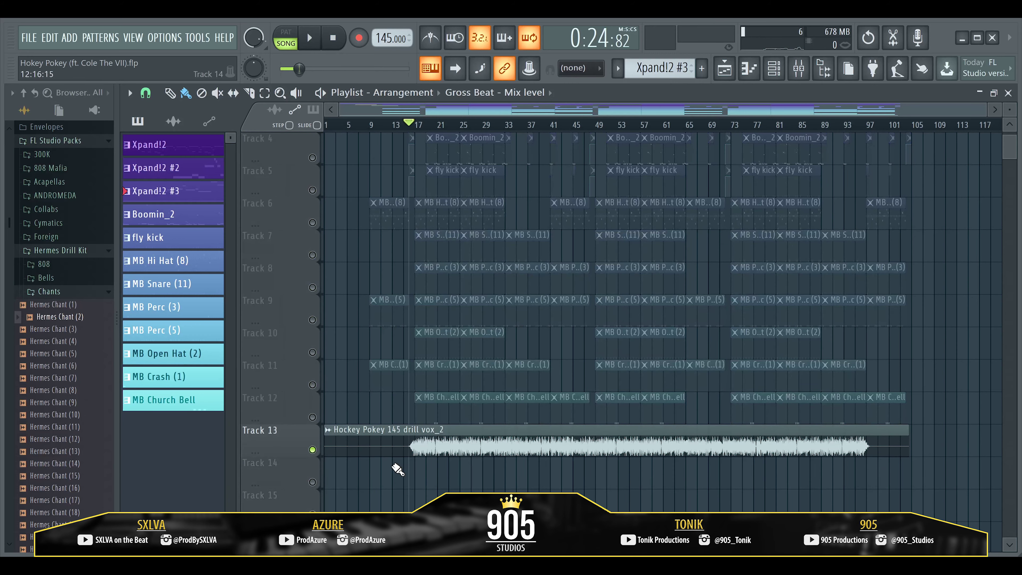
scroll(423, 472, up, 6)
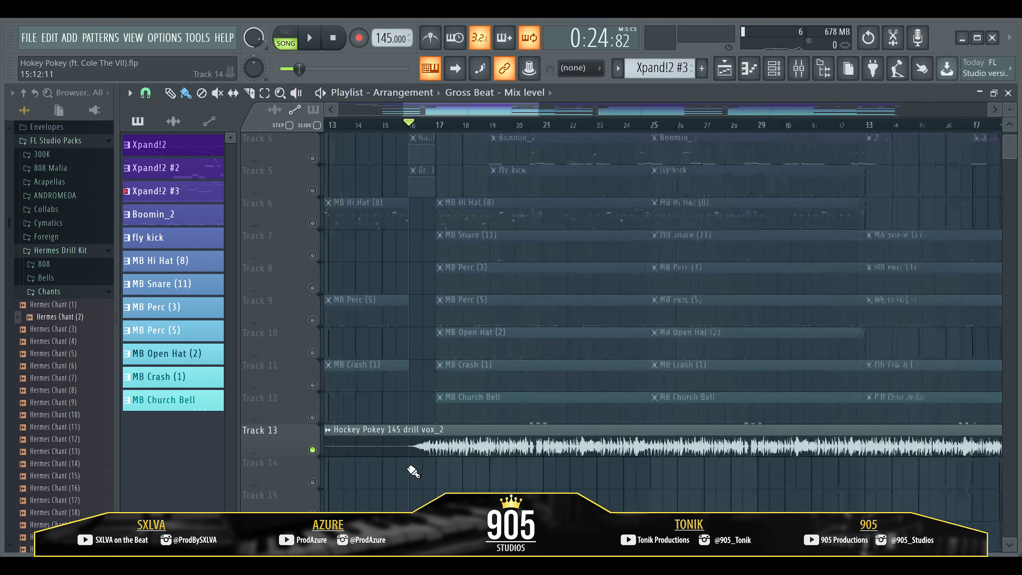
scroll(414, 471, down, 5)
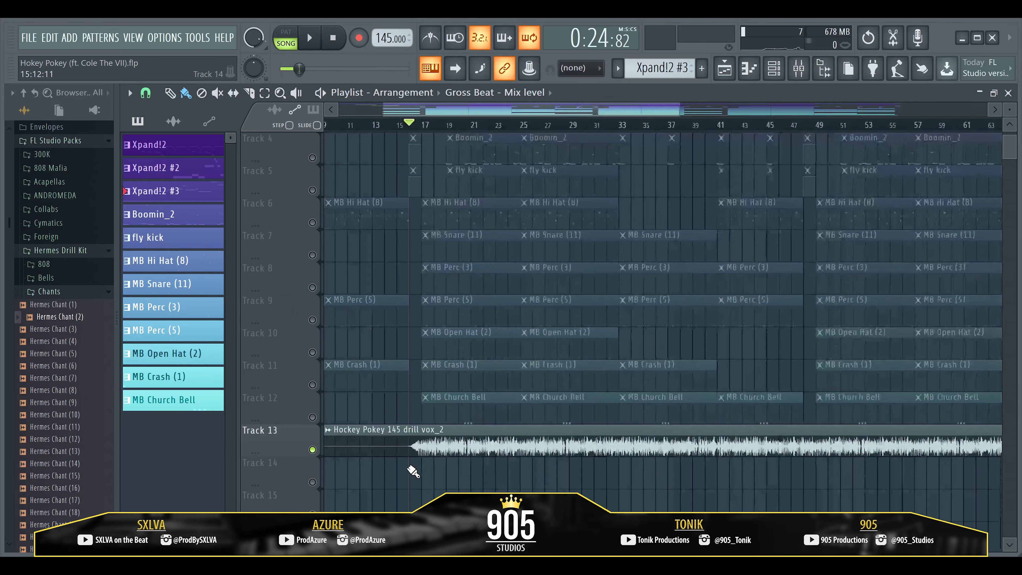
click(417, 125)
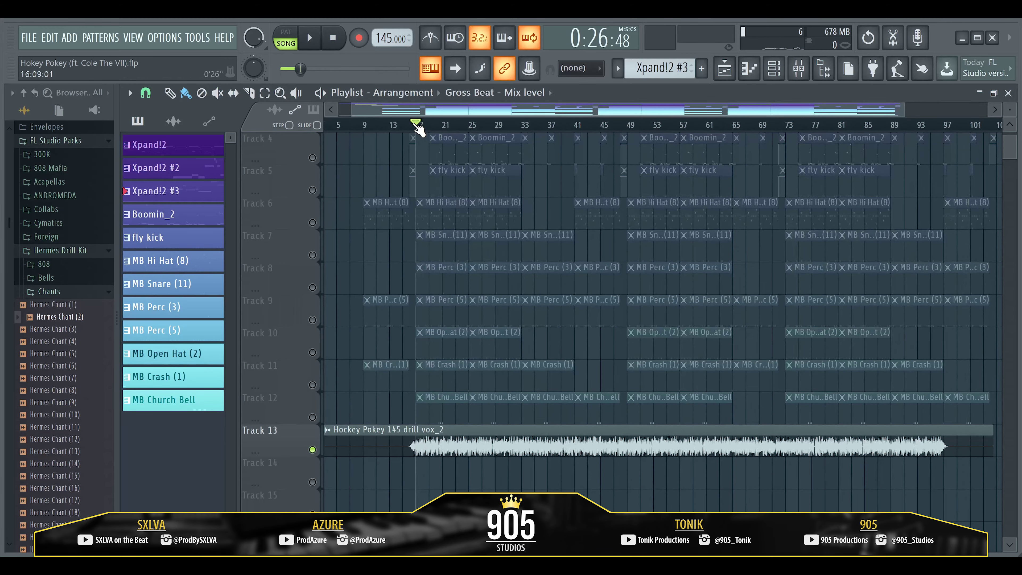
click(414, 125)
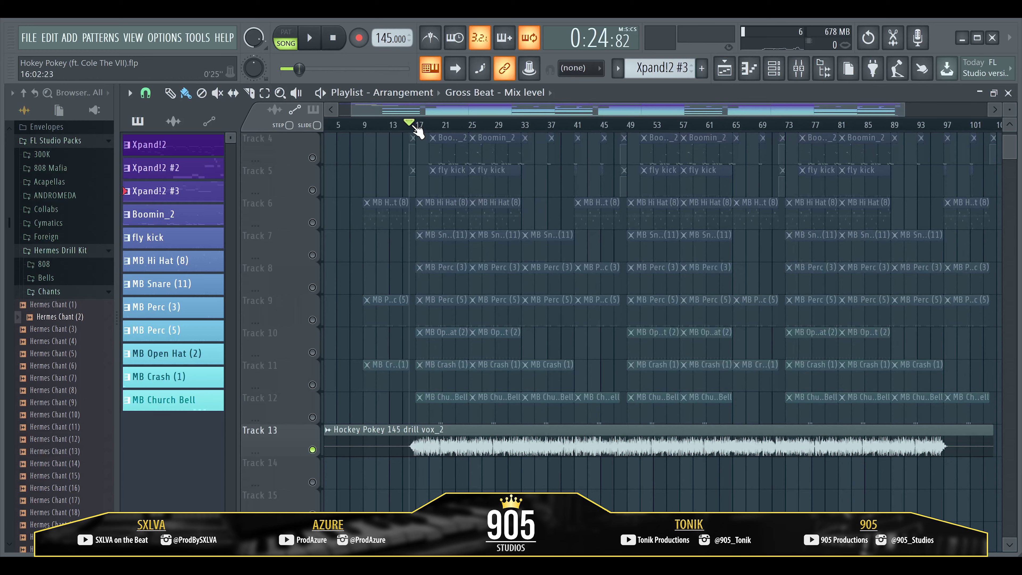
Step: Examine the Fruity Reeverb 2 effect on the vocal's mixer track, close it and return to the playlist
click(799, 76)
click(601, 212)
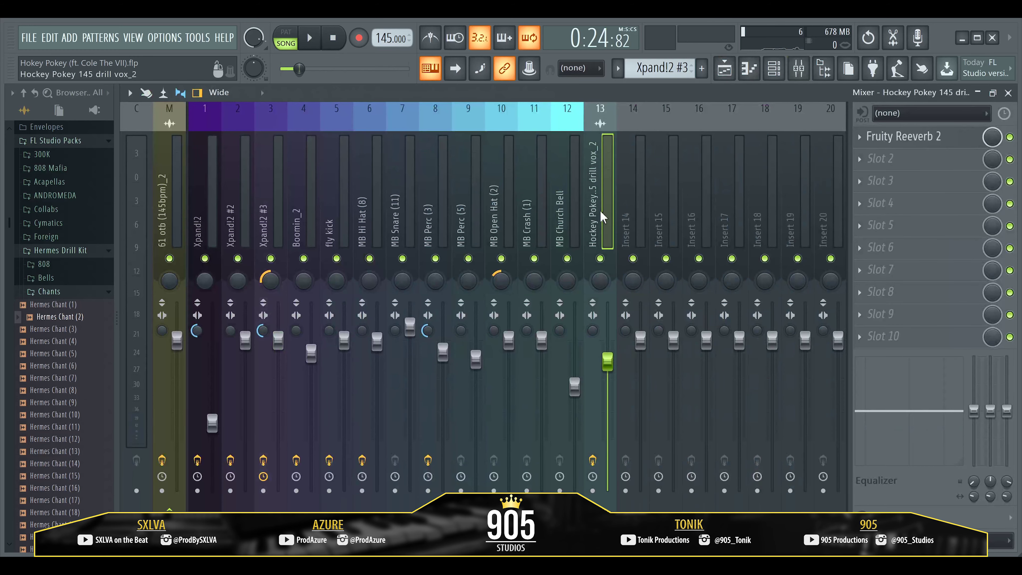
click(914, 145)
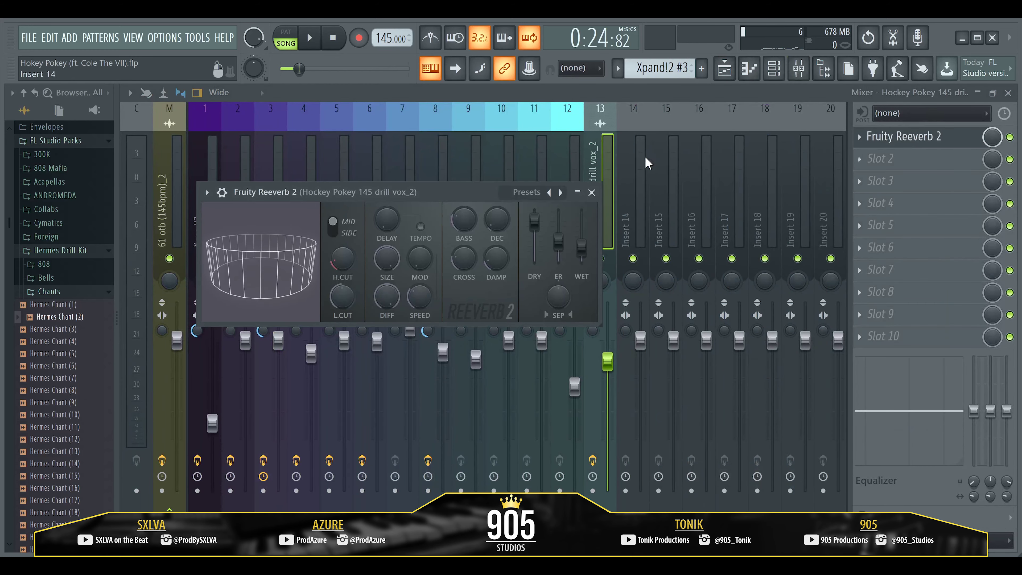
click(591, 192)
click(724, 69)
Step: Play the soloed vocal and disable the effects on mixer tracks 1 to 6 and 8, then stop playback in the playlist
key(space)
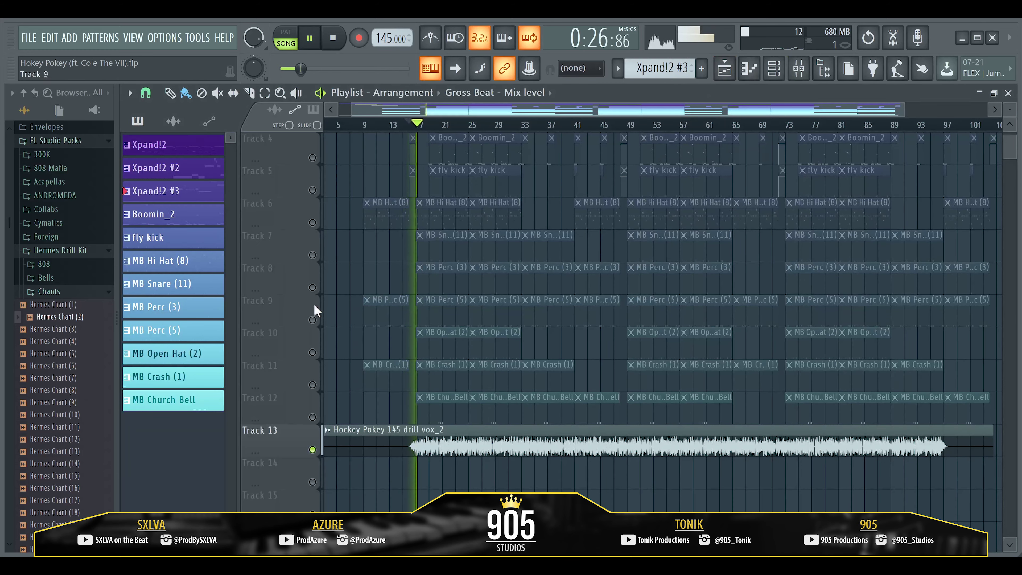
scroll(342, 273, up, 3)
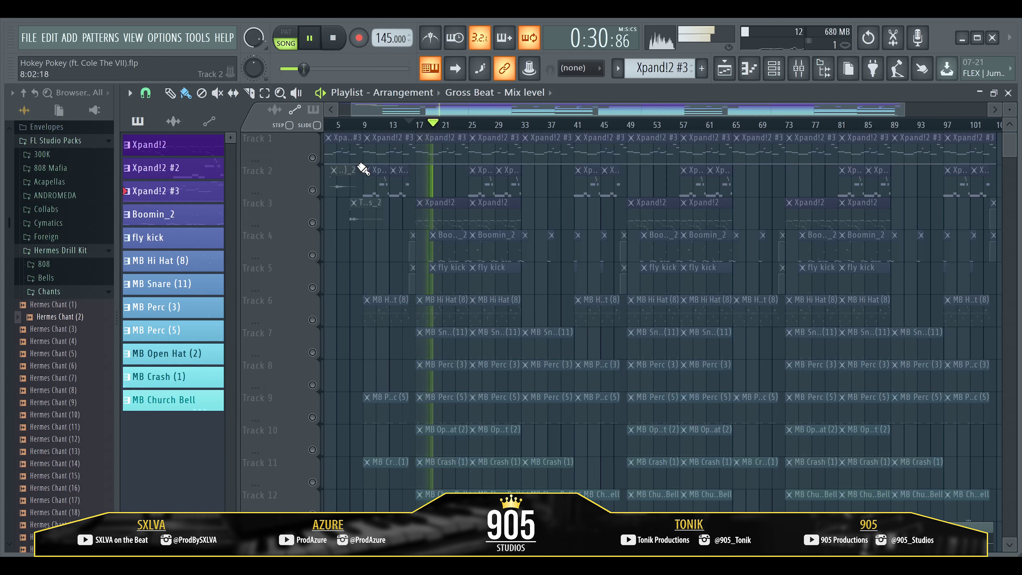
click(799, 69)
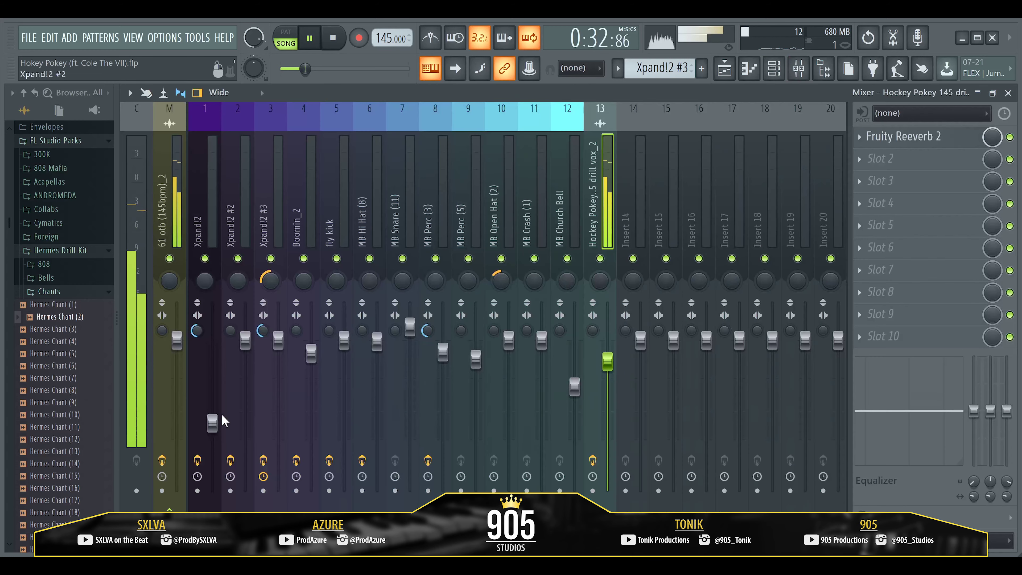
click(230, 460)
click(263, 460)
click(296, 460)
click(329, 460)
click(362, 460)
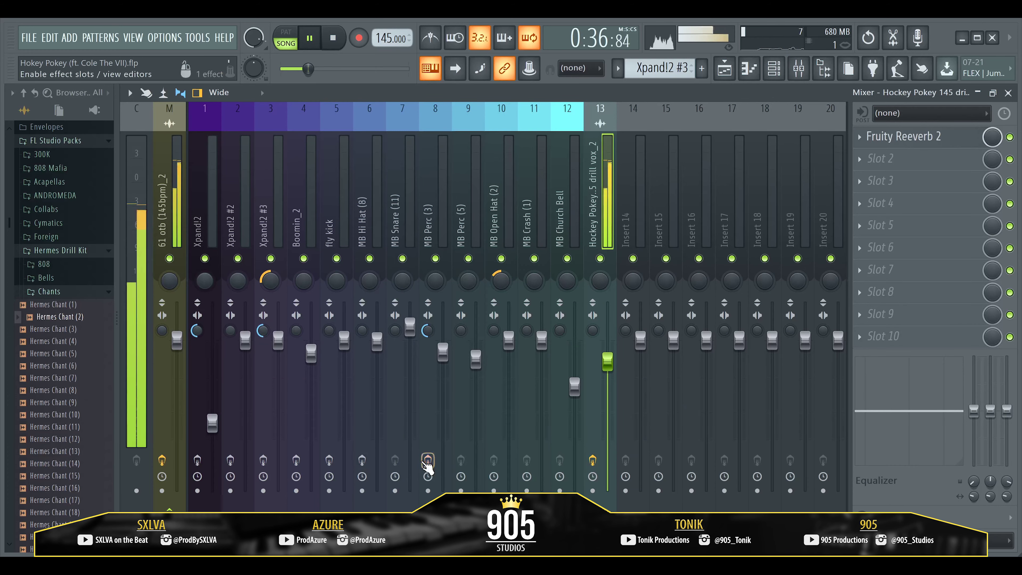
click(726, 71)
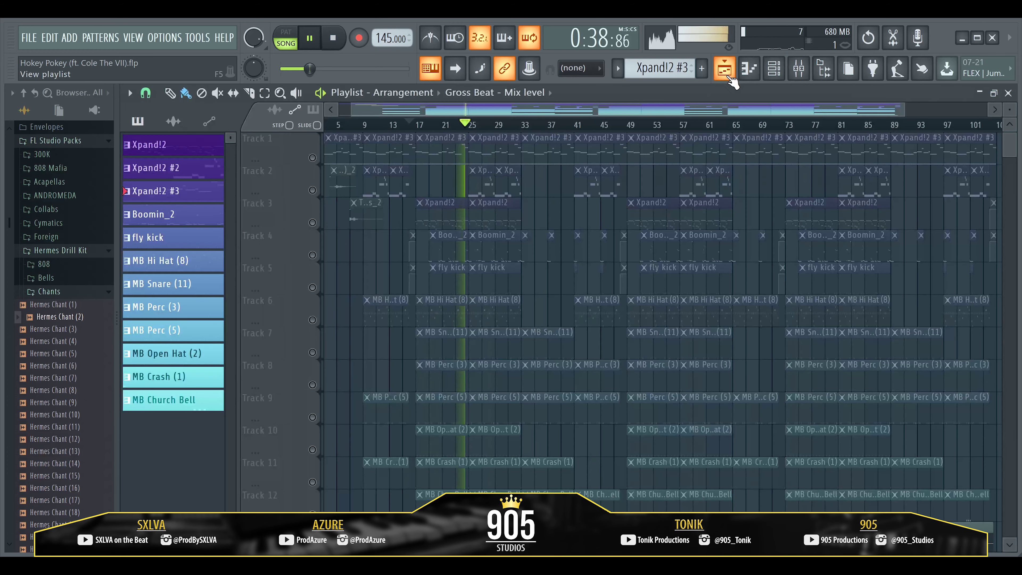
key(space)
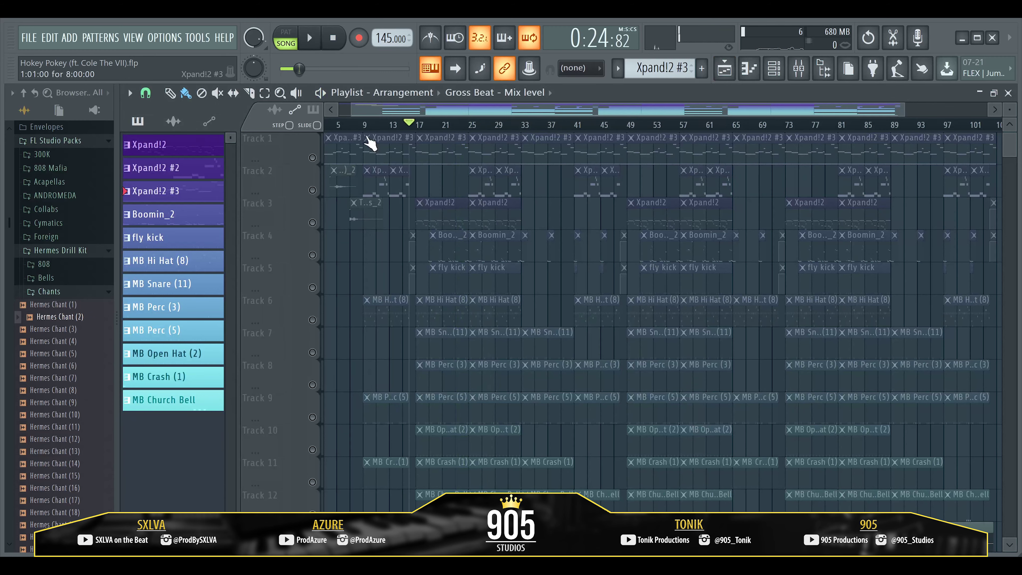
Step: Solo Track 1 with the playback position at bar 17 and open an Xpand!2 #3 clip in the piano roll
click(438, 152)
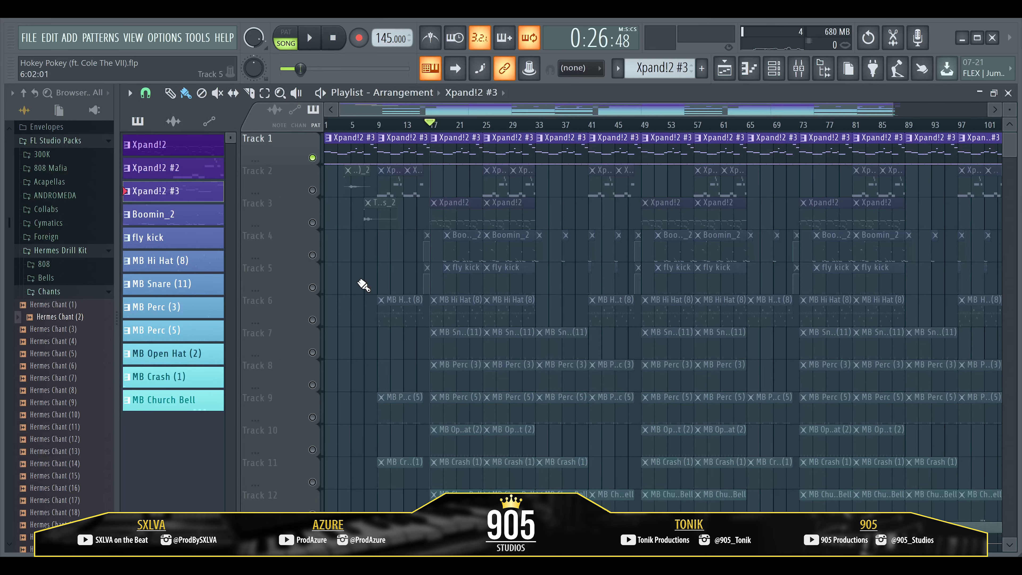
double_click(509, 139)
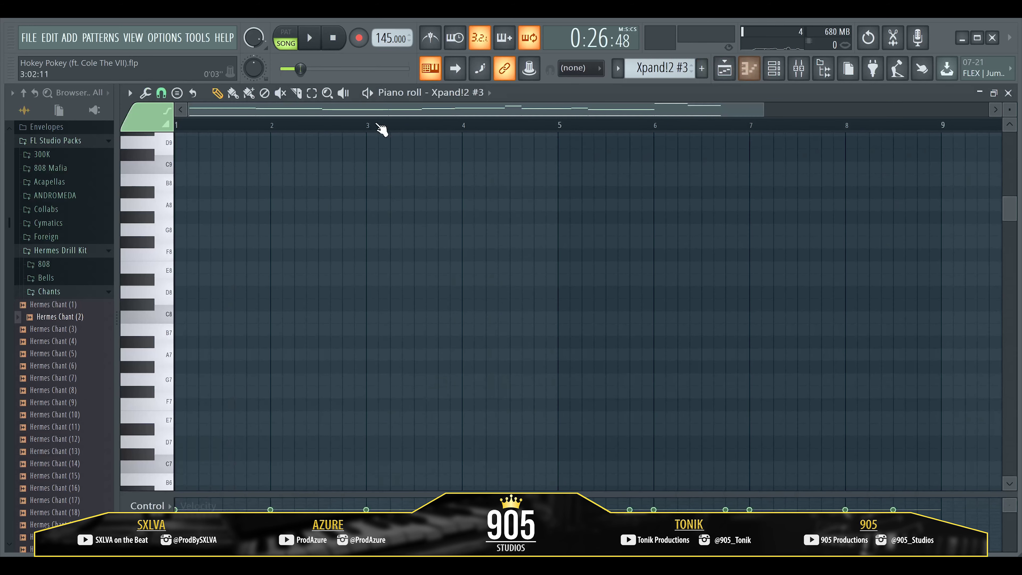
Step: Open the Xpand!2 #3 instrument from the channel rack, look through its preset categories, and close it
click(774, 69)
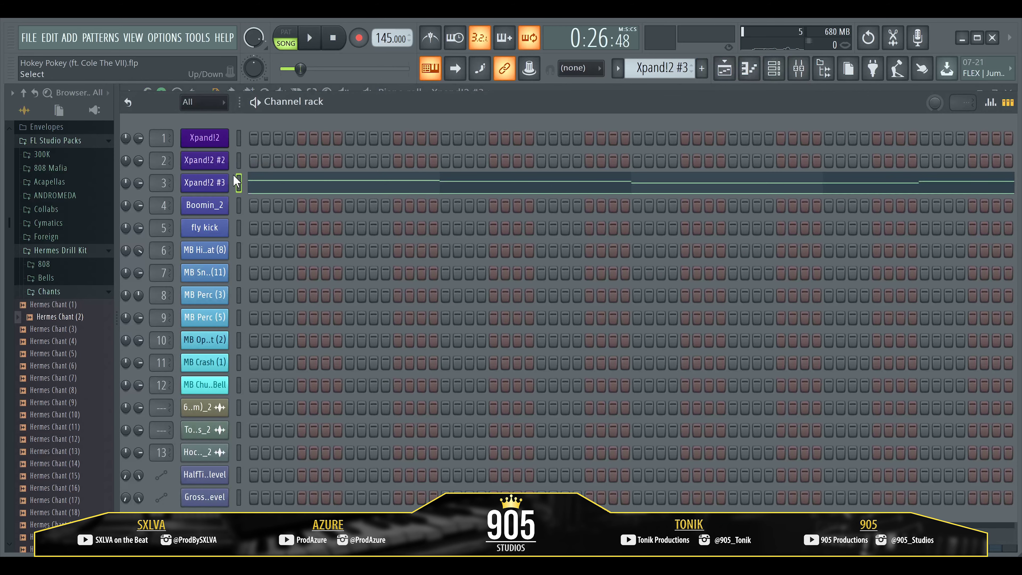
click(227, 184)
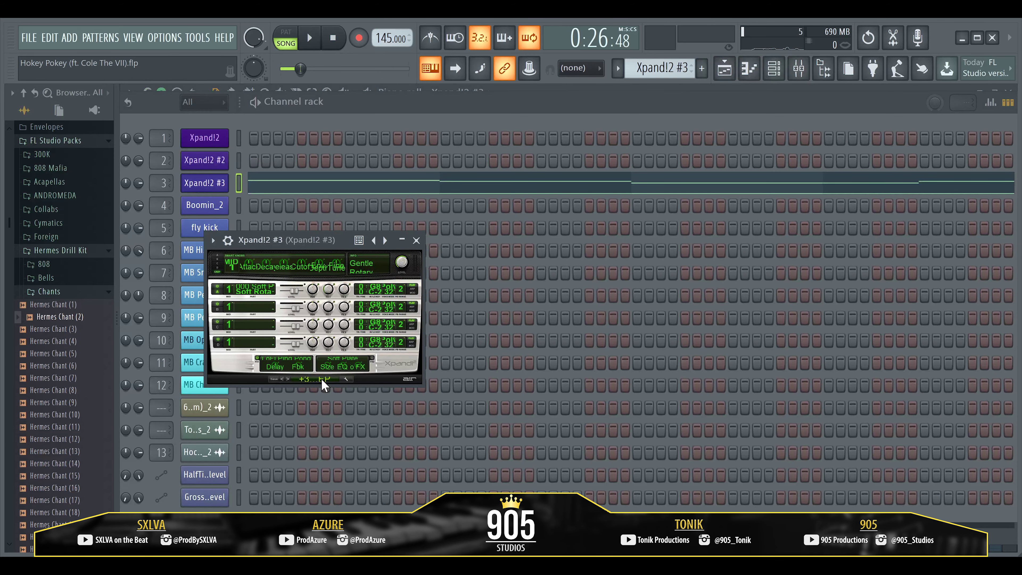
click(324, 386)
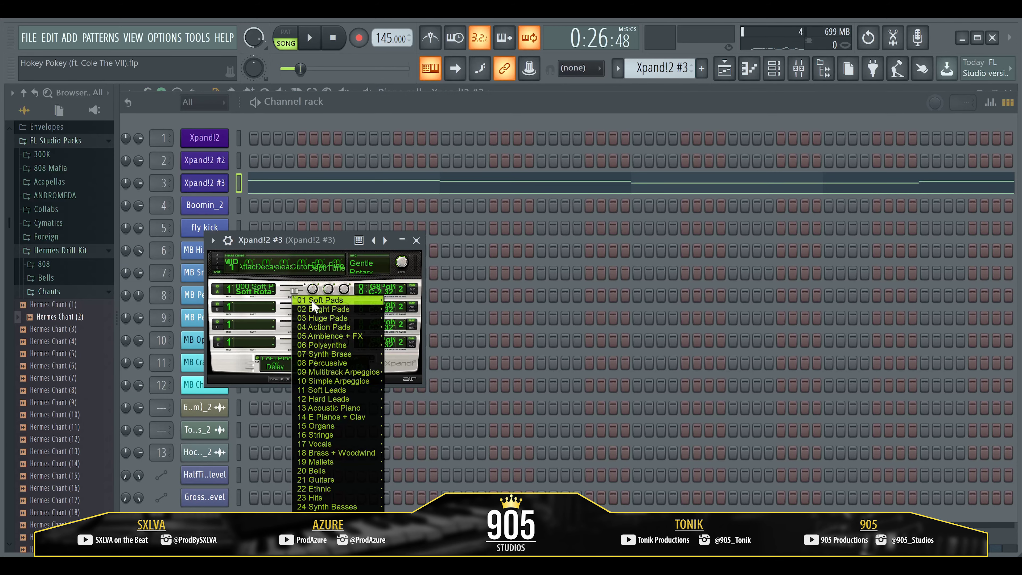
mouse_move(318, 301)
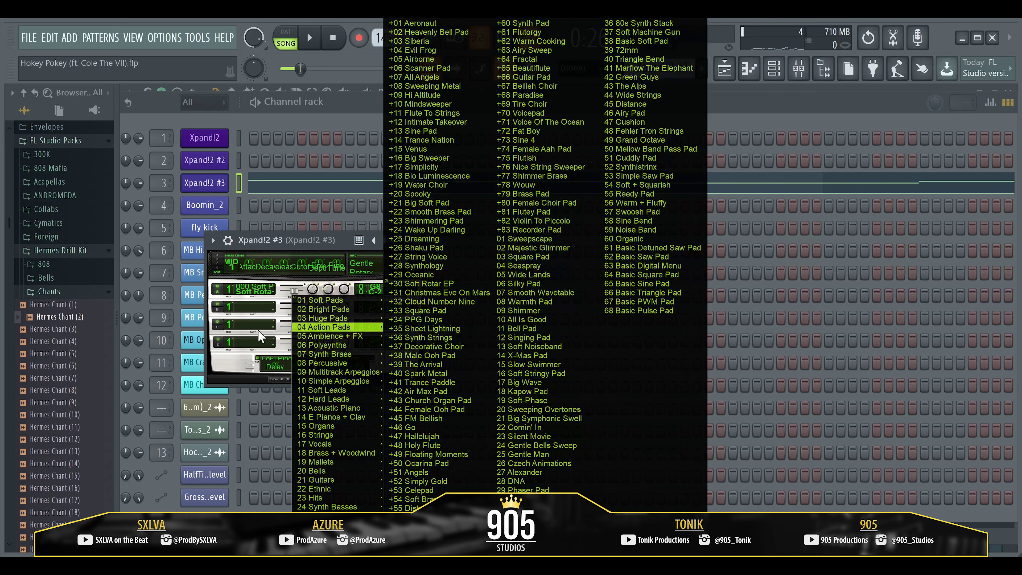
click(416, 282)
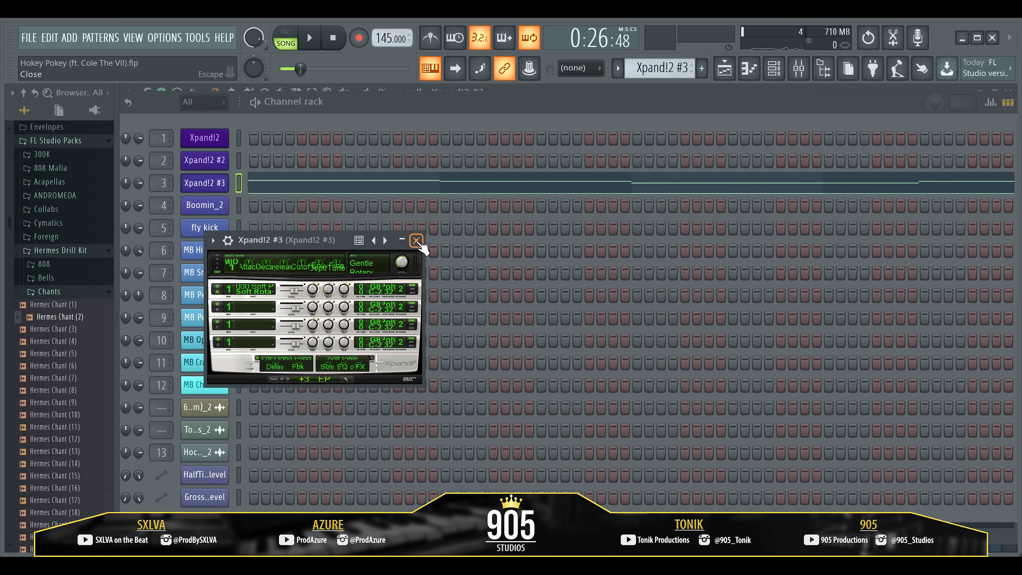
click(416, 241)
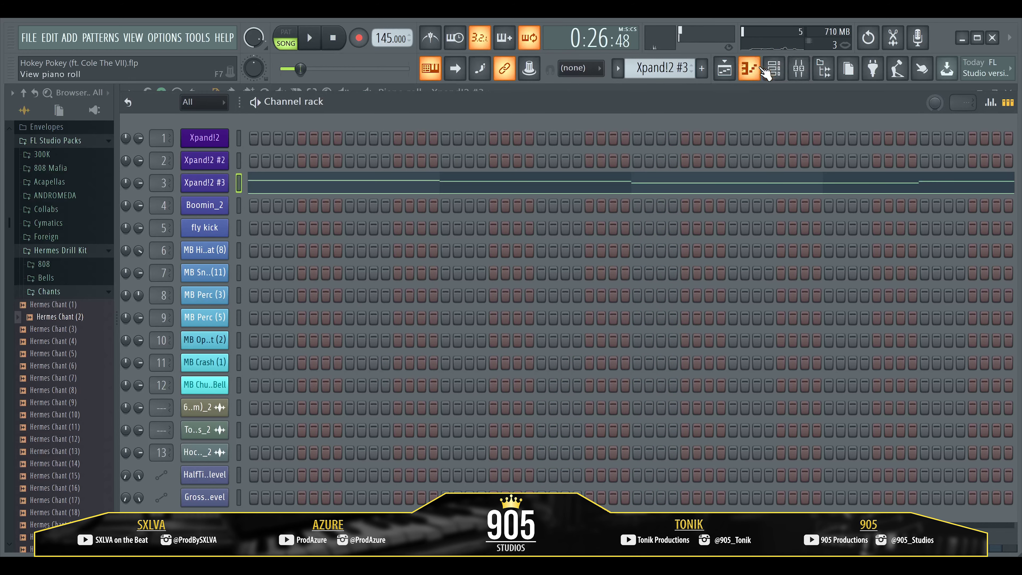
Step: Return to the Xpand!2 #3 piano roll, audition the G5 key and play the start of the pattern
click(749, 68)
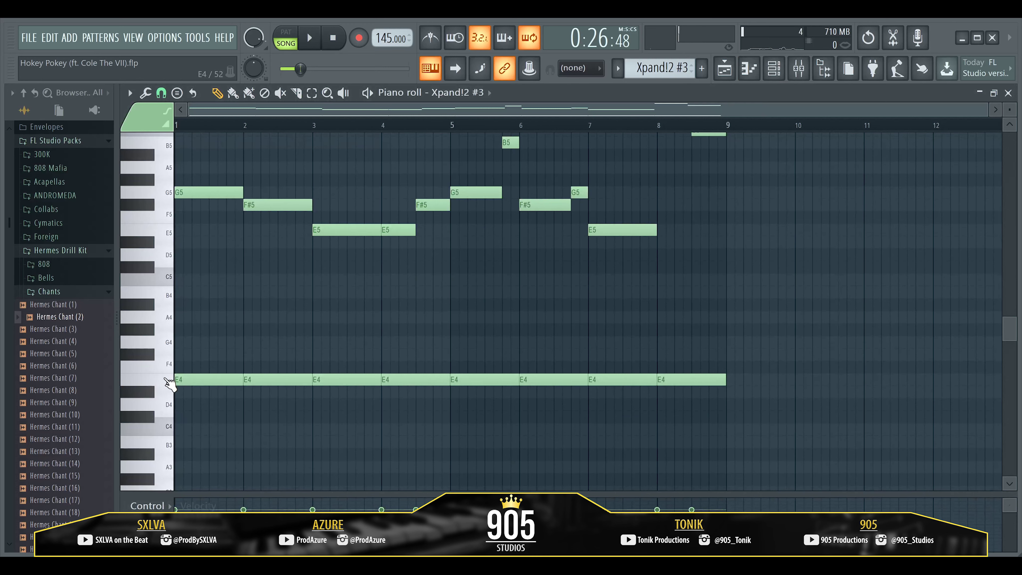
click(168, 192)
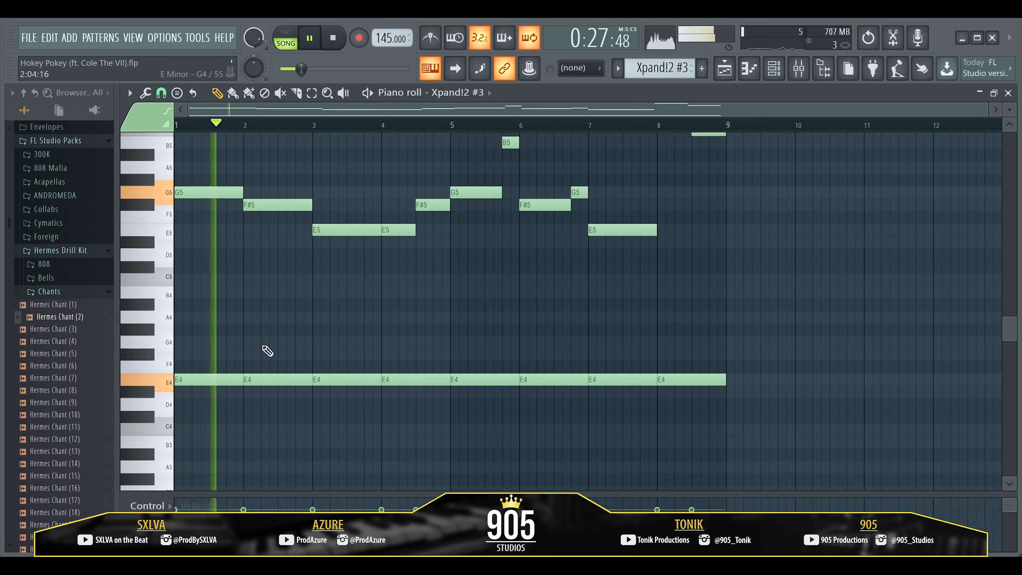
key(space)
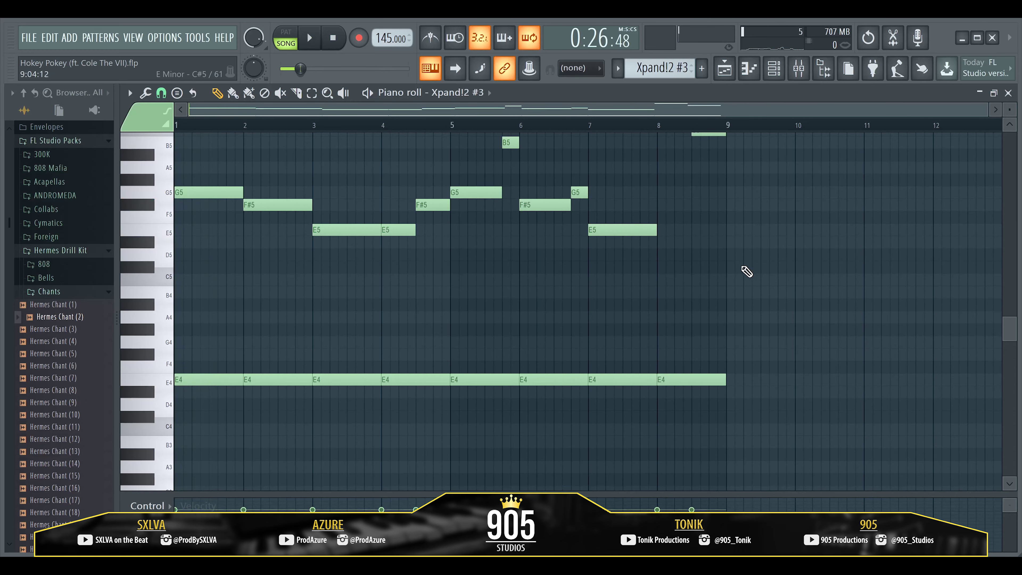
Step: Cut the upper melody notes from the Xpand!2 #3 pattern and play the remaining E4 notes alone
scroll(746, 272, up, 2)
drag(746, 308, 169, 103)
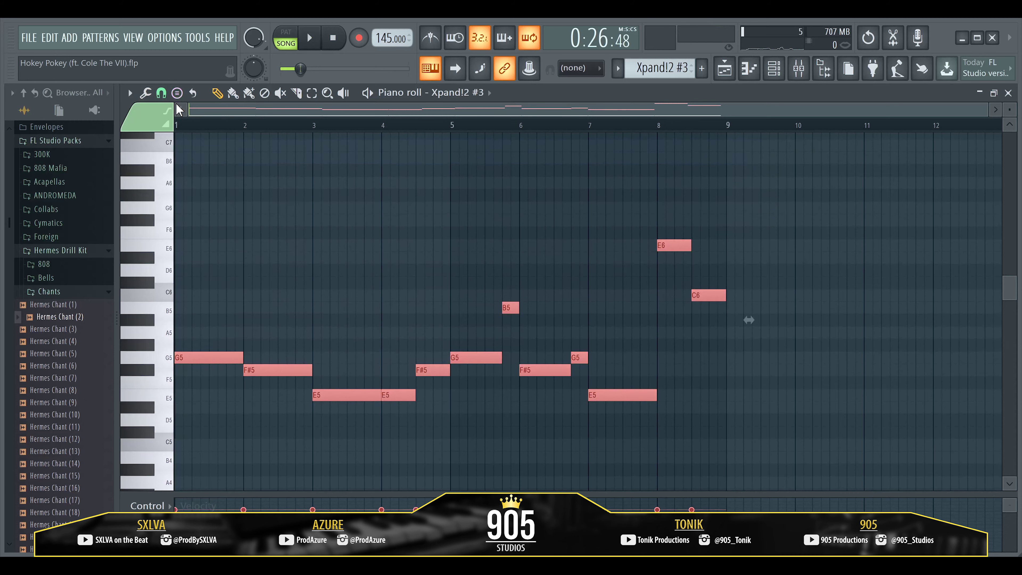
key(Delete)
key(ctrl+v)
scroll(299, 162, down, 5)
key(space)
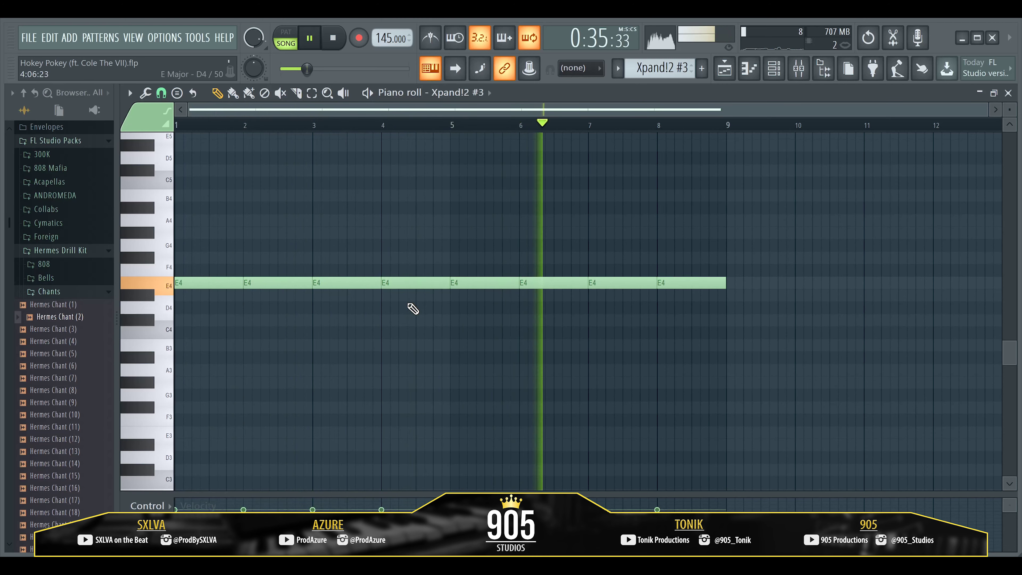
key(space)
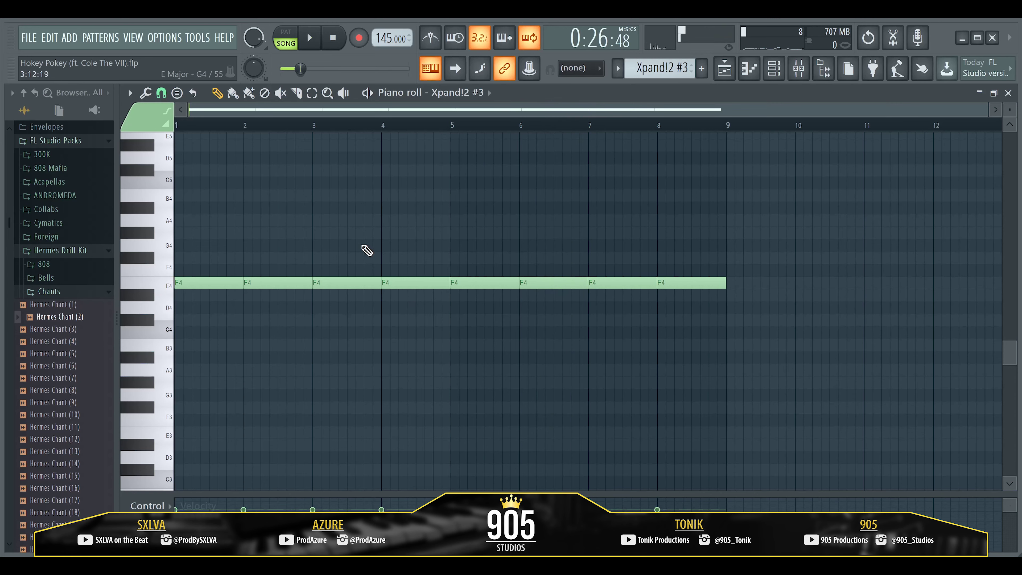
Step: Paste the melody notes back above the E4 line and play the complete pattern
scroll(367, 251, up, 3)
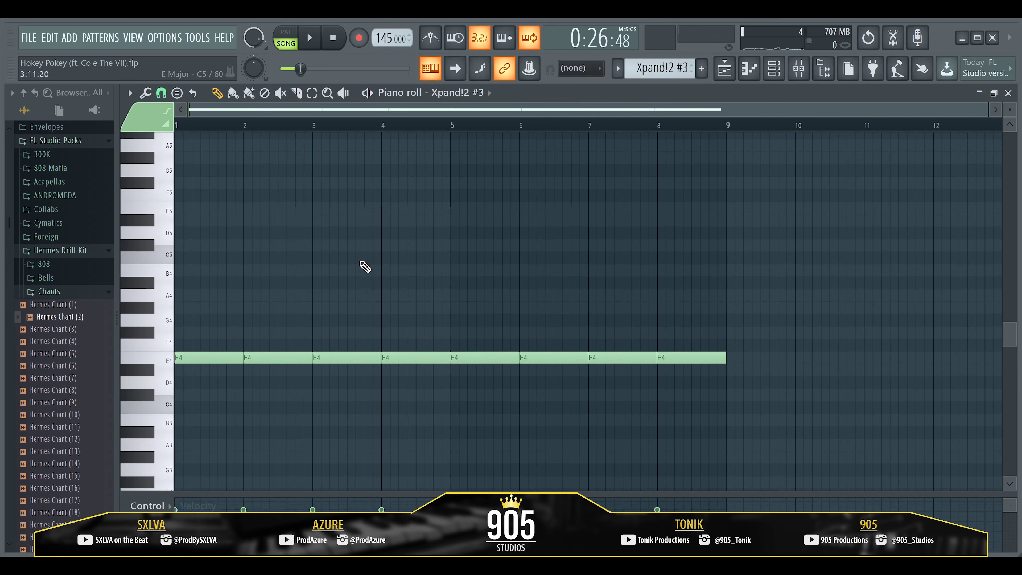
key(ctrl+v)
scroll(330, 269, up, 2)
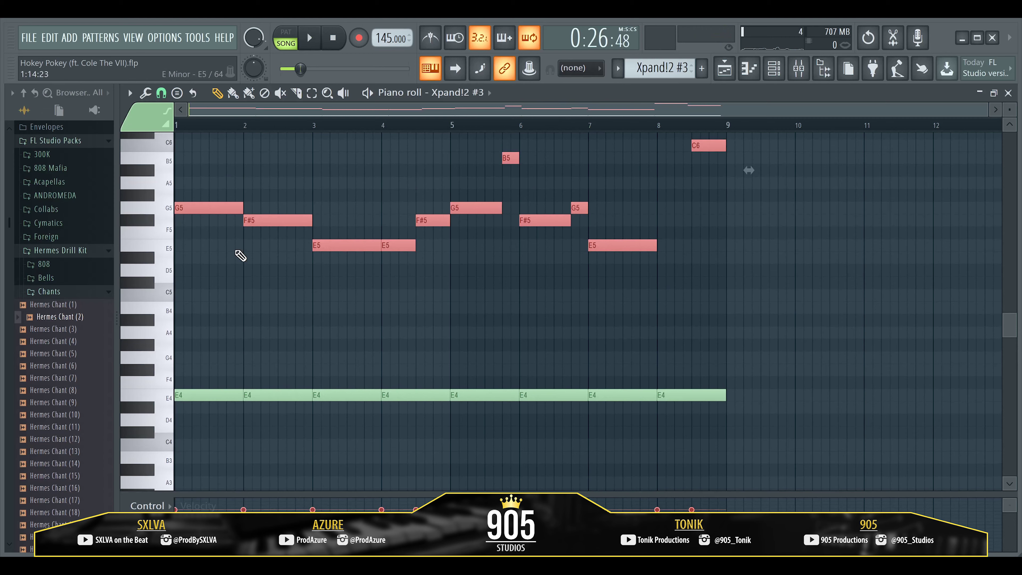
key(space)
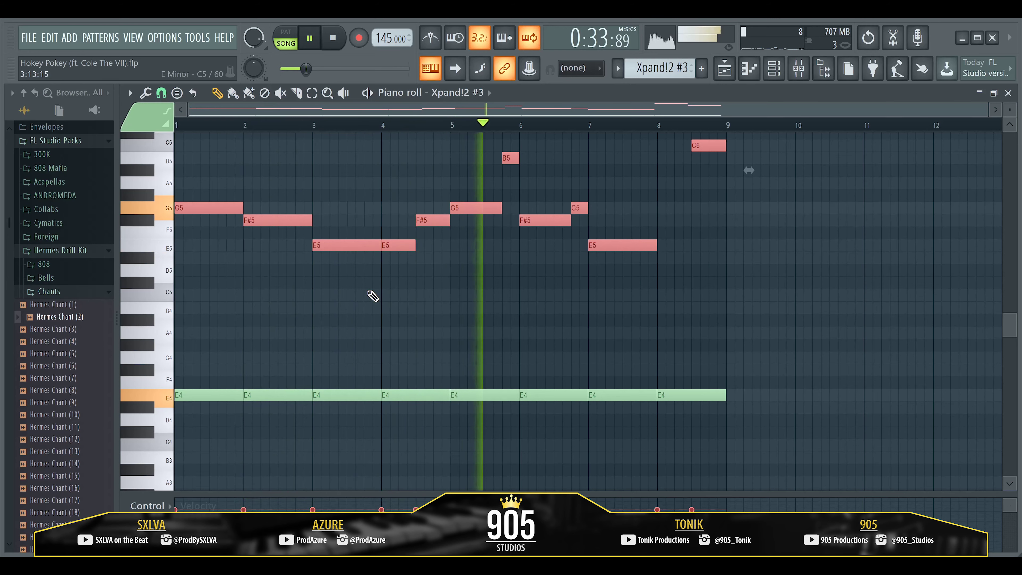
scroll(789, 326, up, 3)
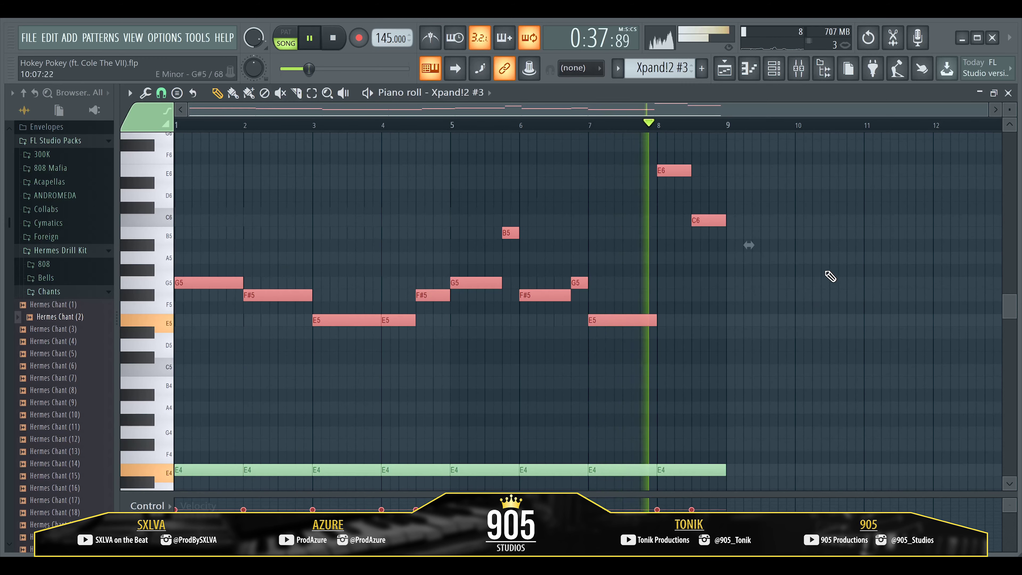
Step: Stop playback and enable the effect slots of the Xpand!2 #3 mixer track
key(space)
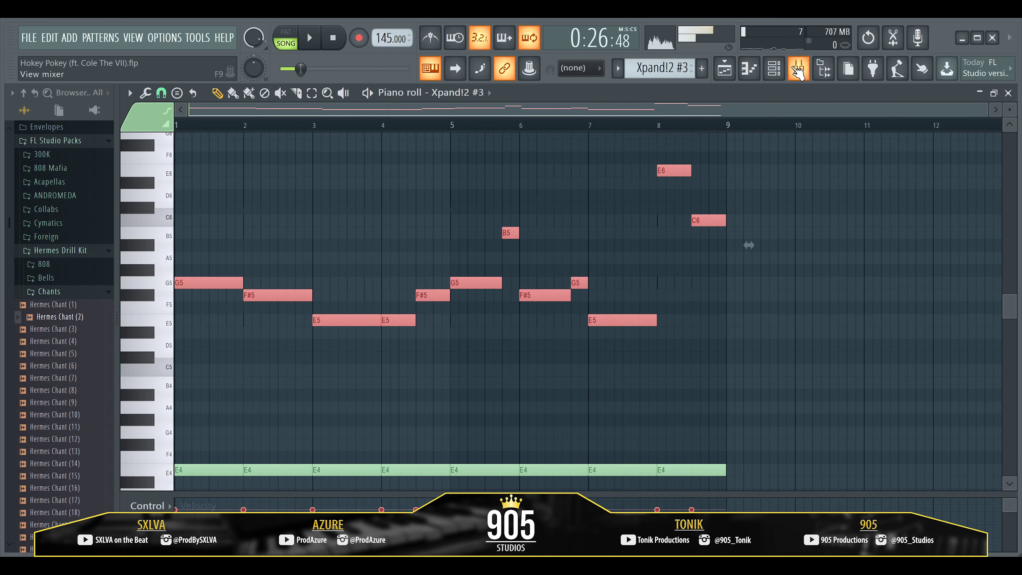
click(810, 68)
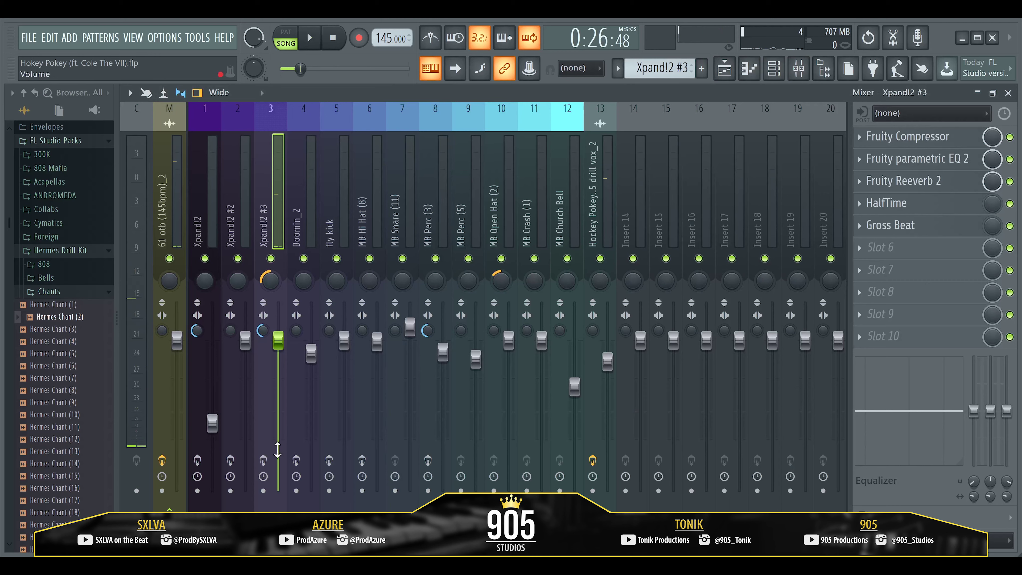
click(263, 461)
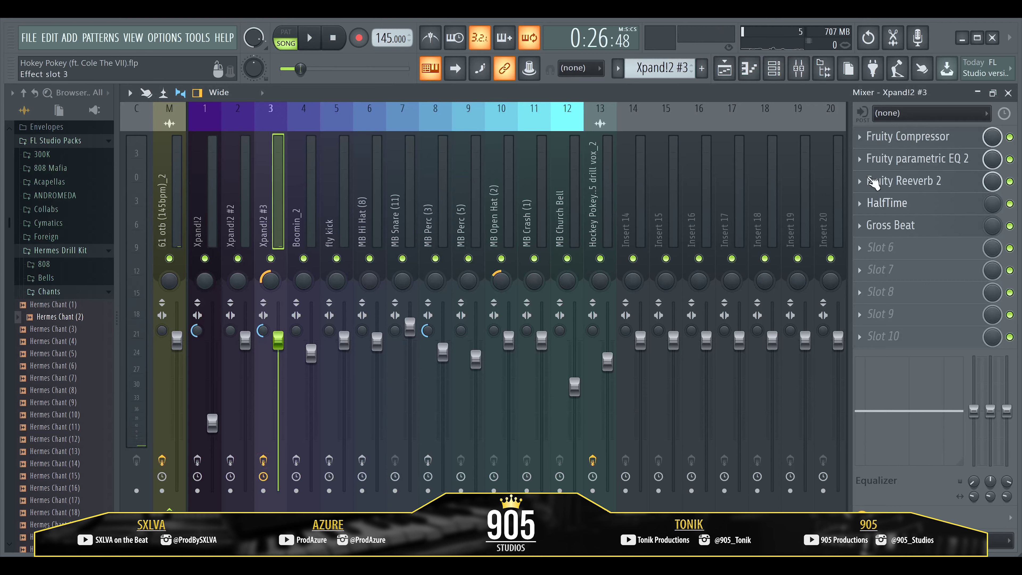
Step: Examine the Fruity Compressor settings on Xpand!2 #3, close the plugin and play a short passage with the effects active
click(878, 137)
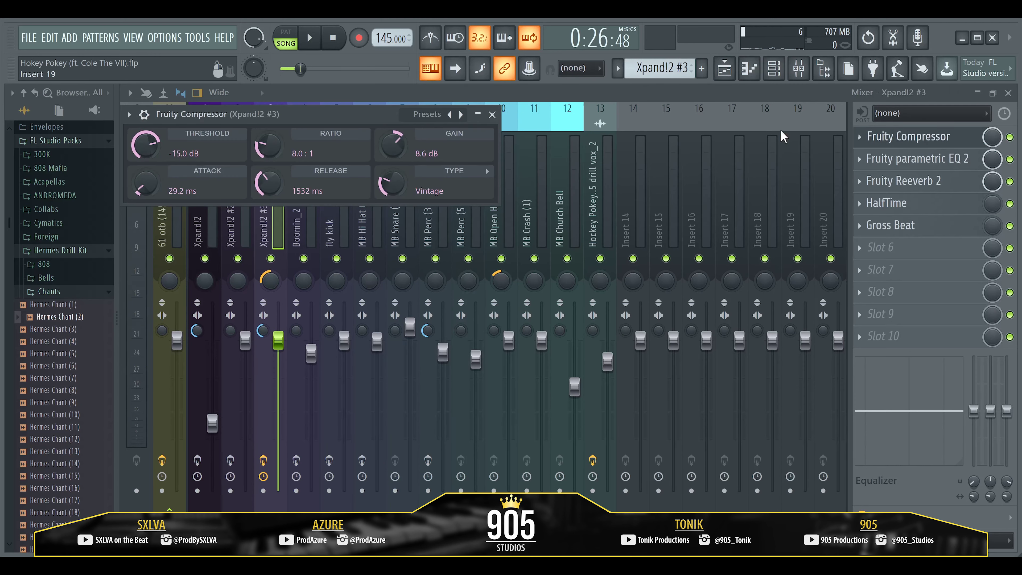
click(408, 121)
click(467, 126)
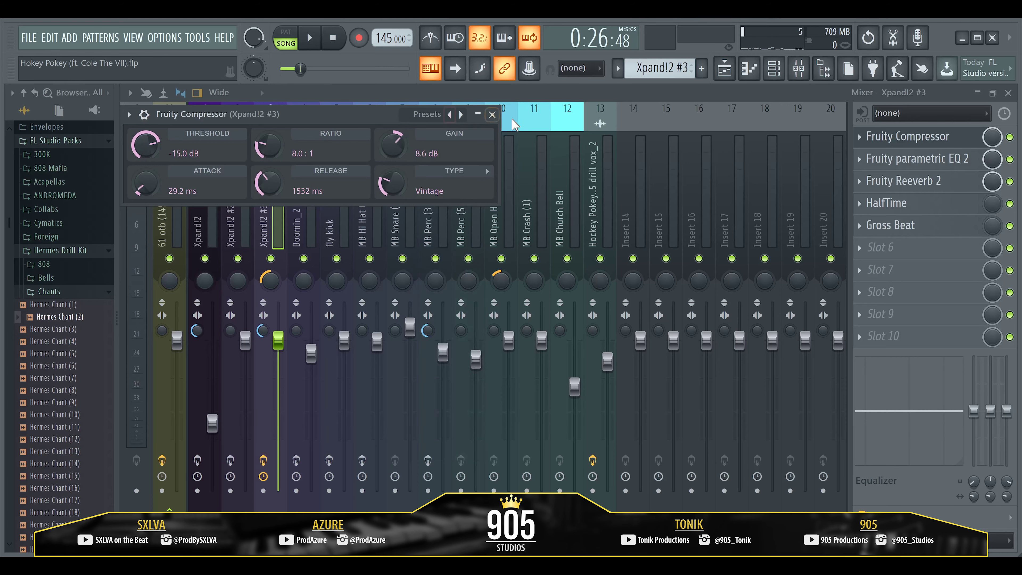
key(space)
click(492, 114)
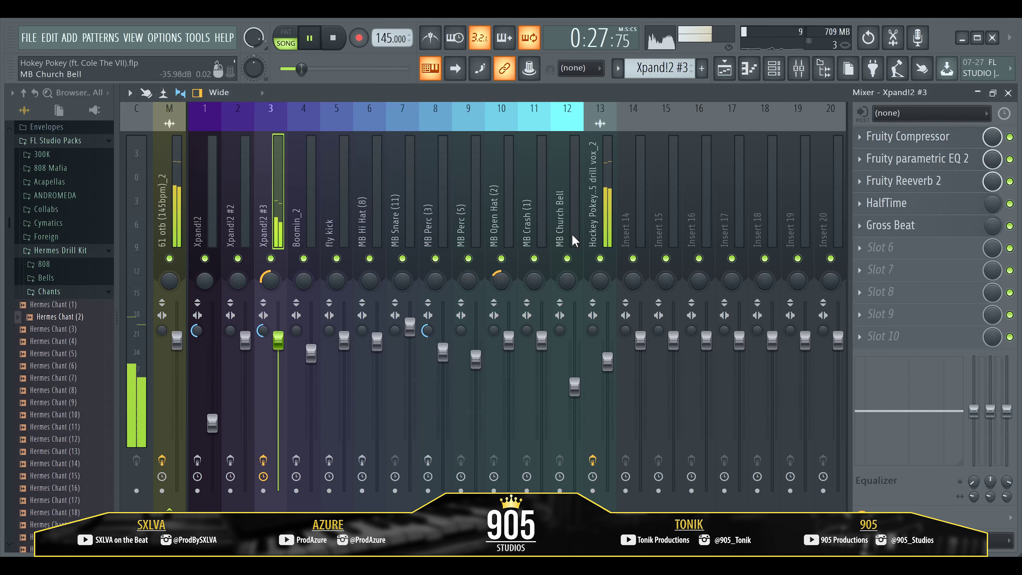
key(space)
Step: Examine the Fruity parametric EQ 2 curve and the Fruity Reeverb 2 settings on Xpand!2 #3 while the song plays
click(944, 161)
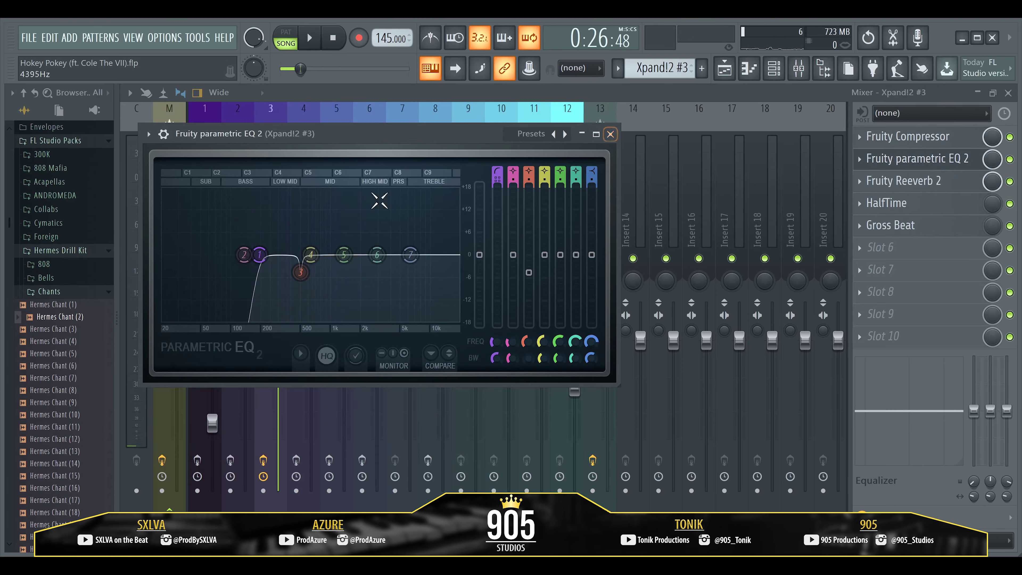
key(space)
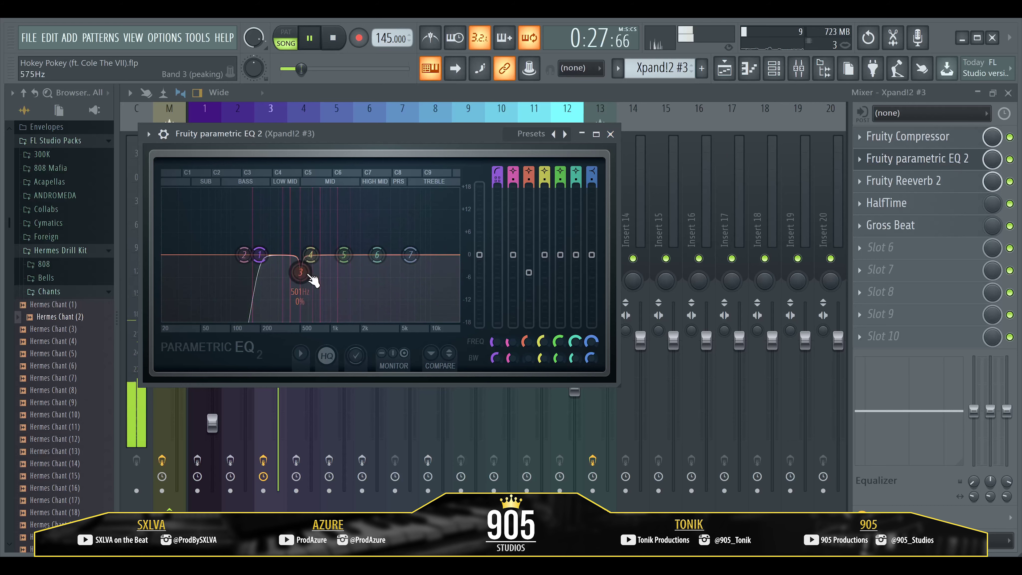
click(610, 134)
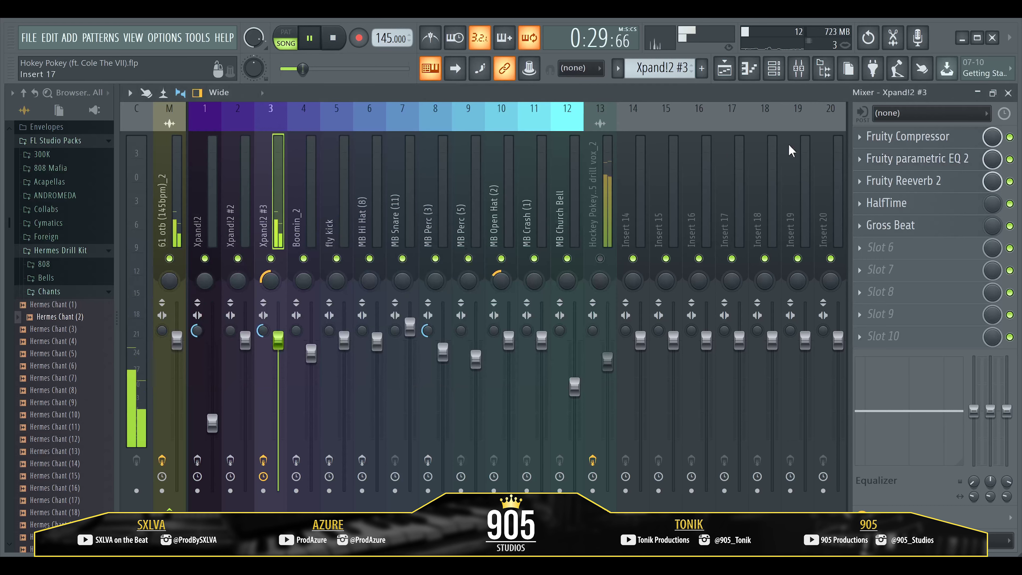
click(877, 182)
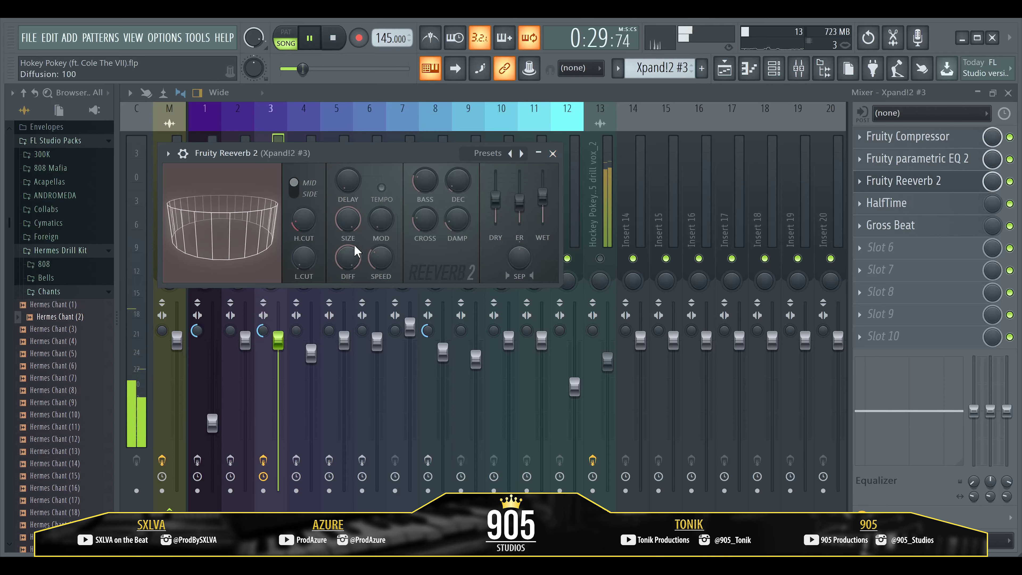
click(553, 153)
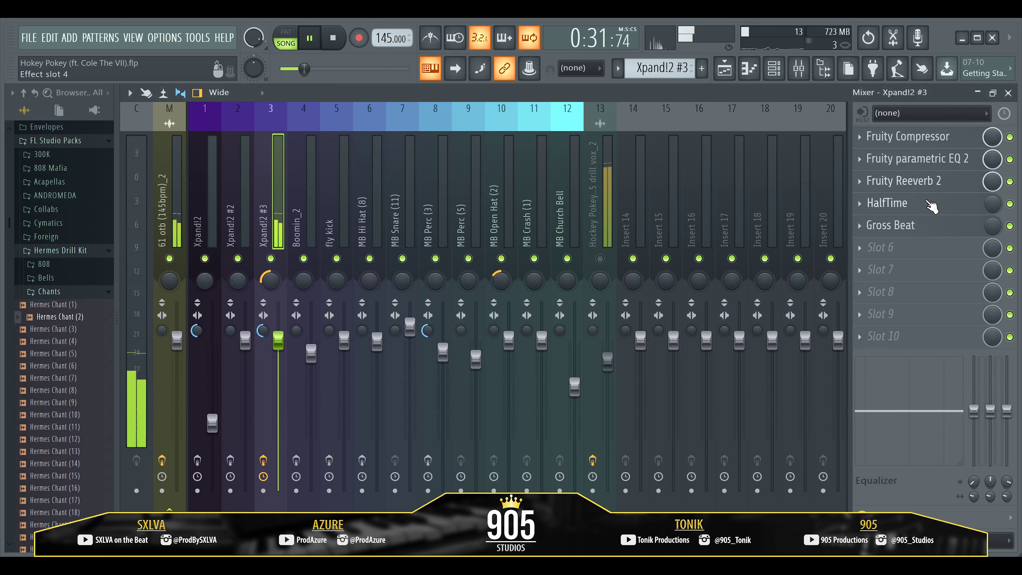
Step: Stop playback and look briefly at the HalfTime and Gross Beat effects on Xpand!2 #3, closing each one
key(space)
click(931, 206)
click(932, 207)
click(911, 226)
click(910, 226)
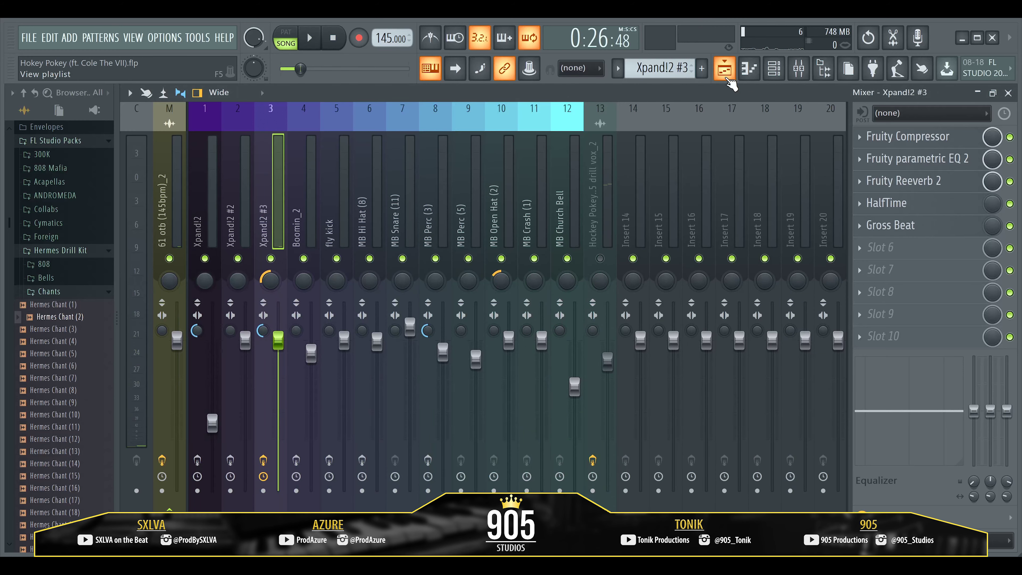
Step: Unmute Track 3, which holds the Xpand!2 clips, in the playlist
click(774, 69)
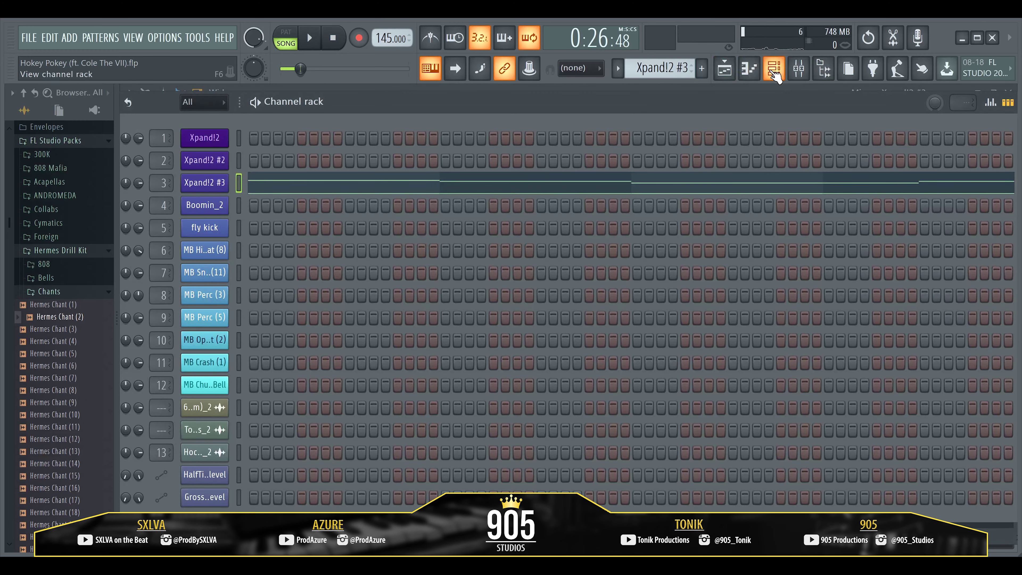
click(724, 69)
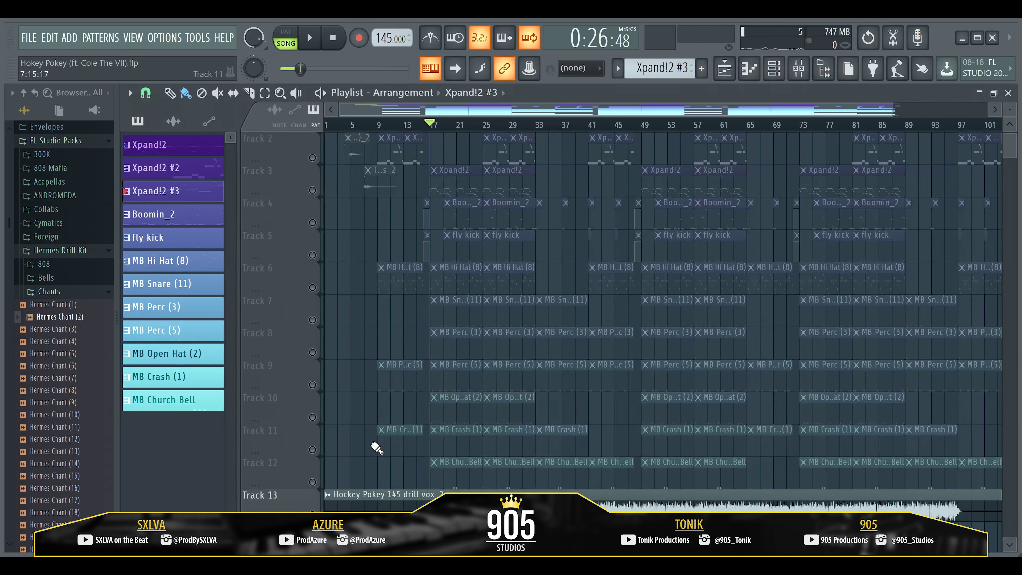
scroll(363, 385, up, 1)
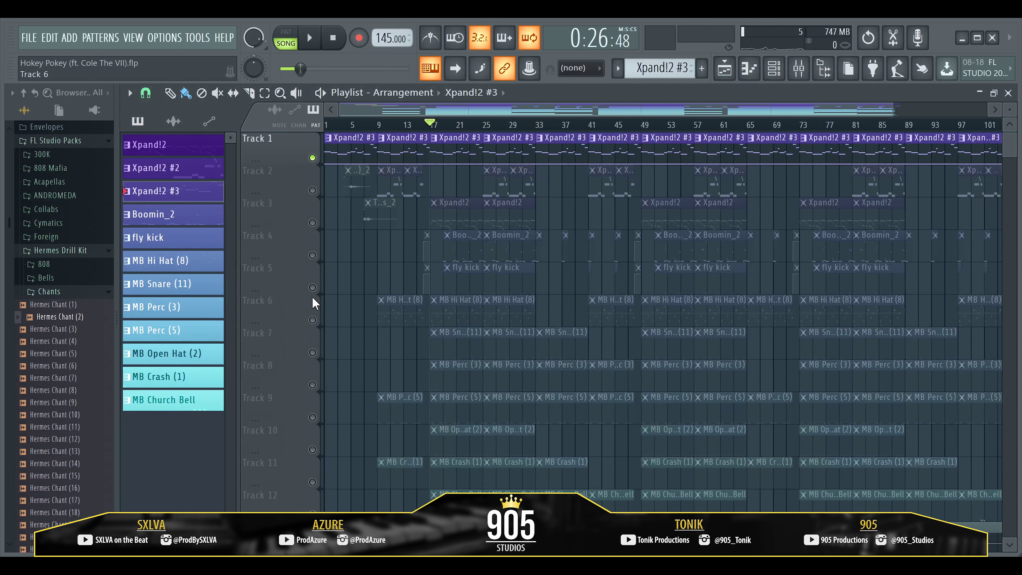
click(313, 222)
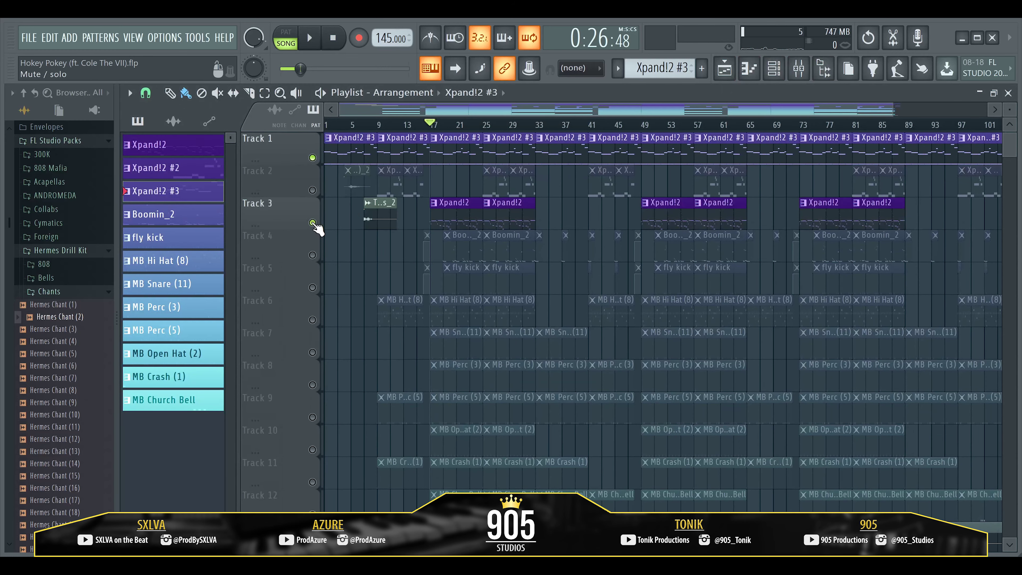
Step: Switch the active pattern to Xpand!2 and solo the Xpand!2 mixer track
click(774, 69)
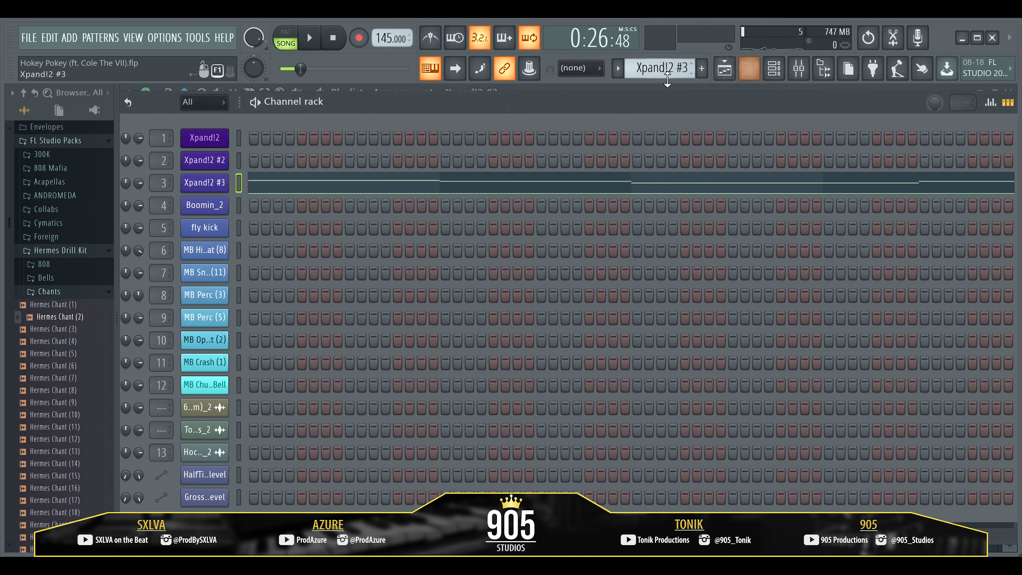
drag(660, 67, 657, 89)
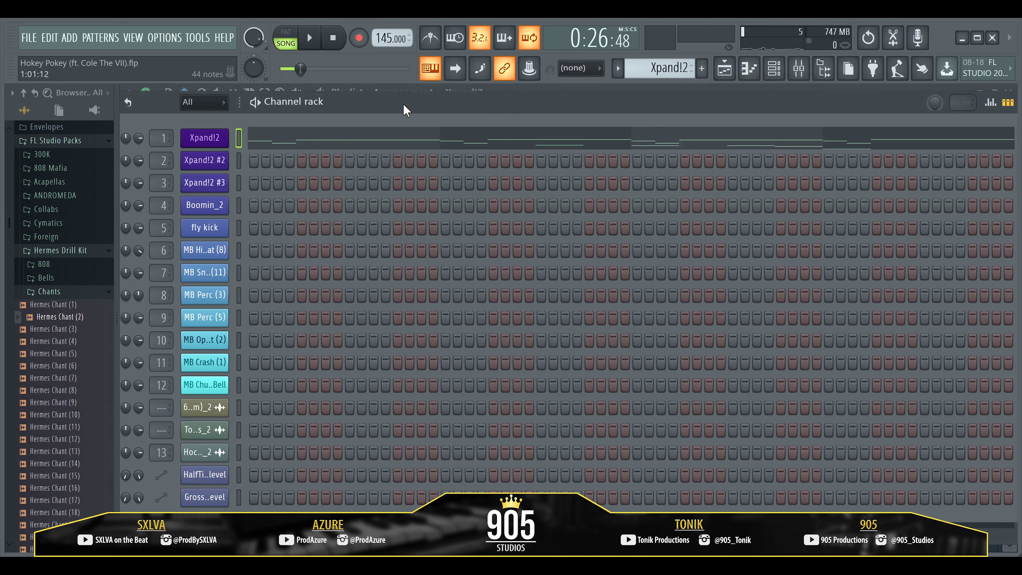
key(F9)
right_click(205, 258)
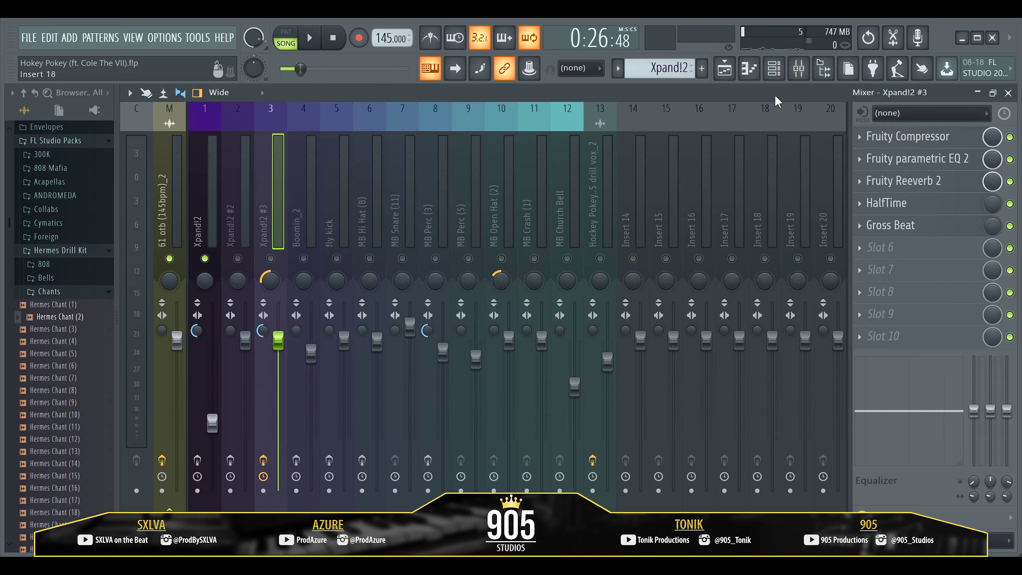
Step: Play the soloed Xpand!2 track, unmute Xpand!2 #3 in the mixer and restart playback with both together
key(space)
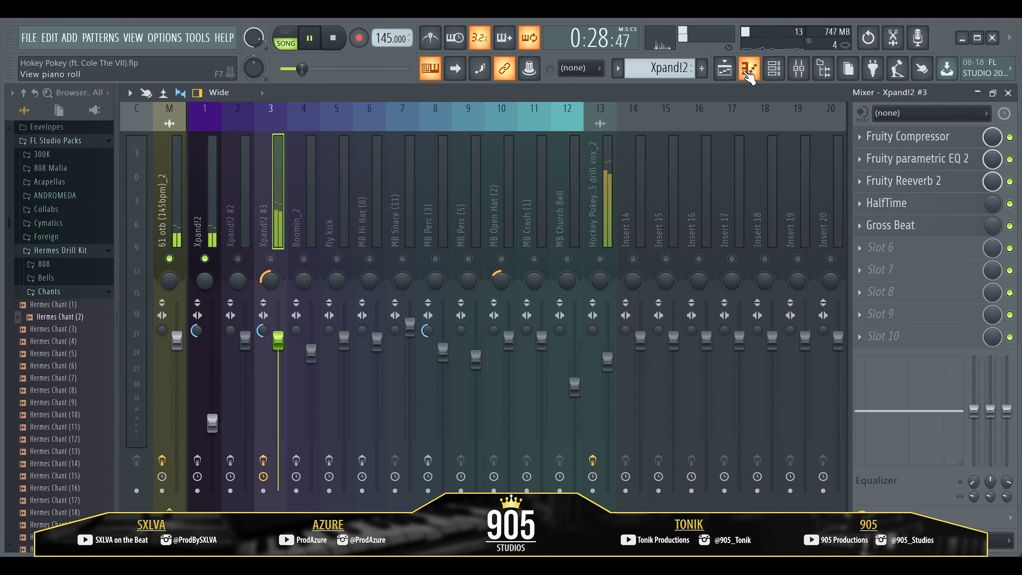
click(210, 221)
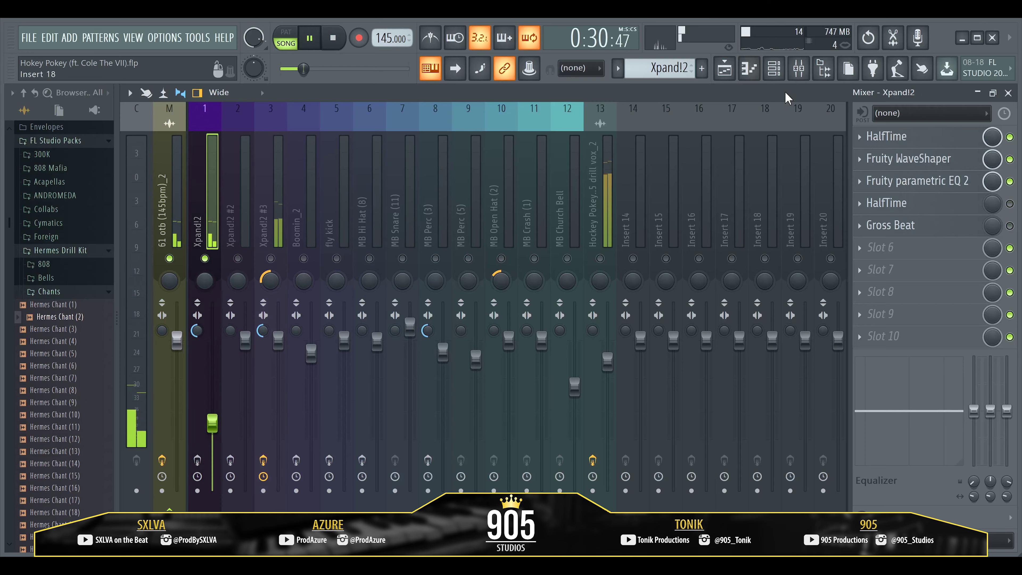
click(765, 72)
click(765, 72)
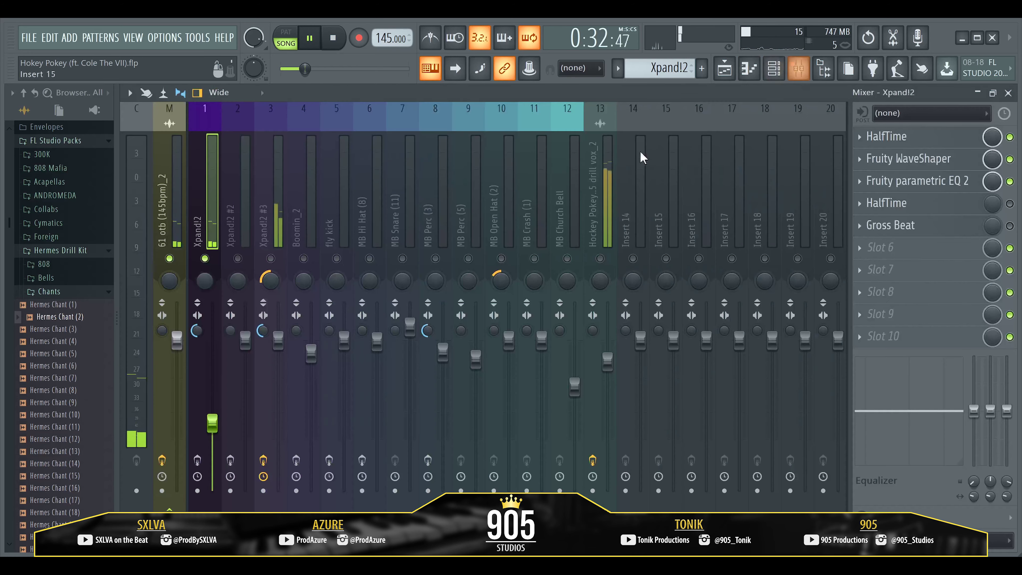
key(space)
key(space)
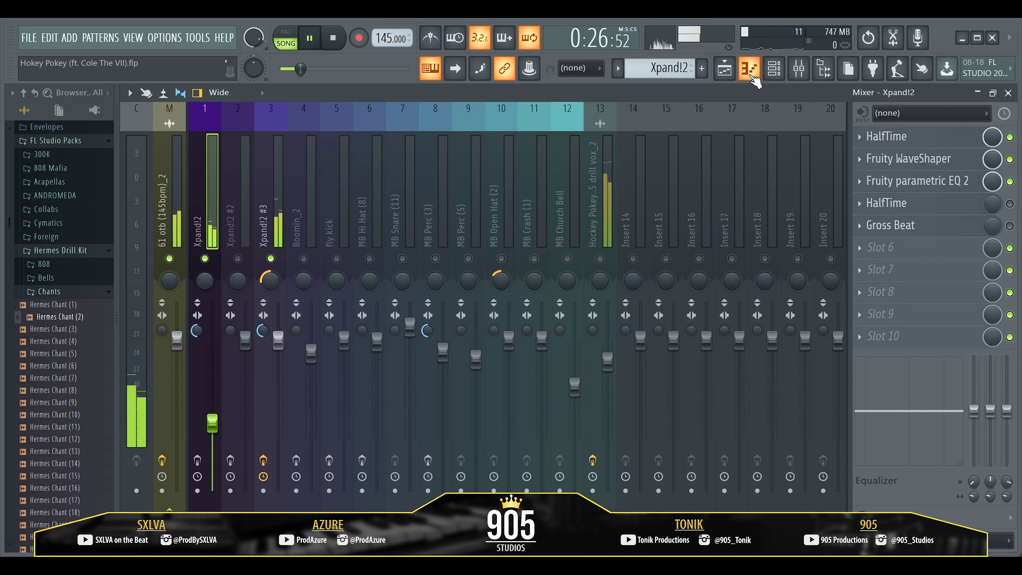
Step: Examine the low and high notes of the Xpand!2 pattern in the piano roll during playback, and stop the song
click(749, 69)
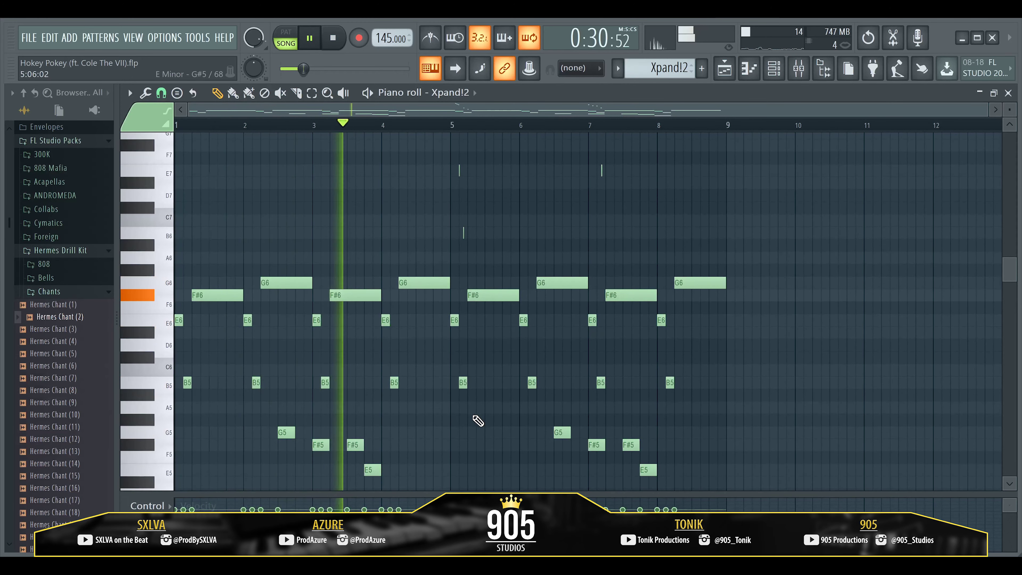
scroll(714, 402, up, 2)
scroll(719, 398, up, 5)
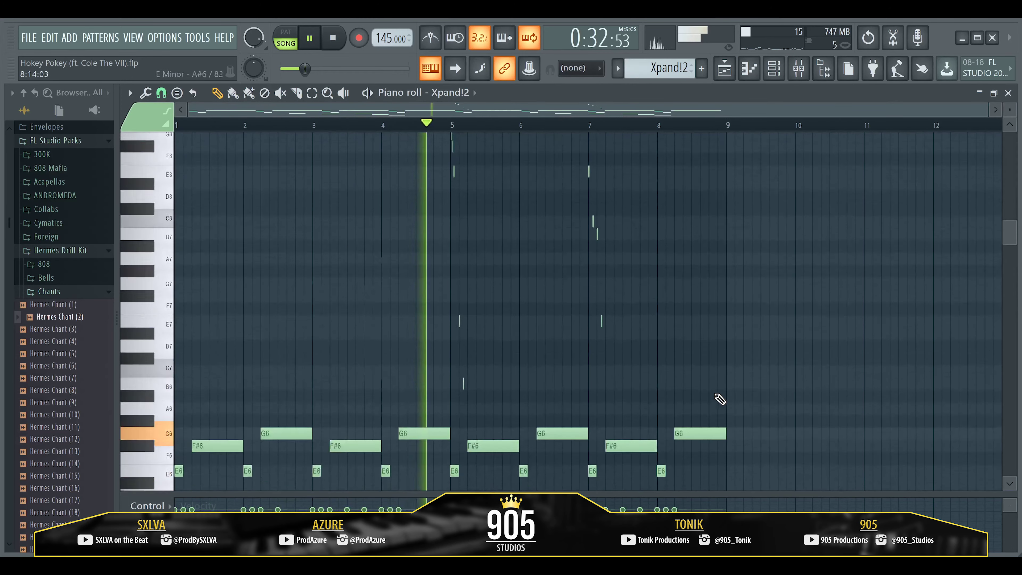
scroll(720, 398, down, 7)
scroll(764, 401, down, 2)
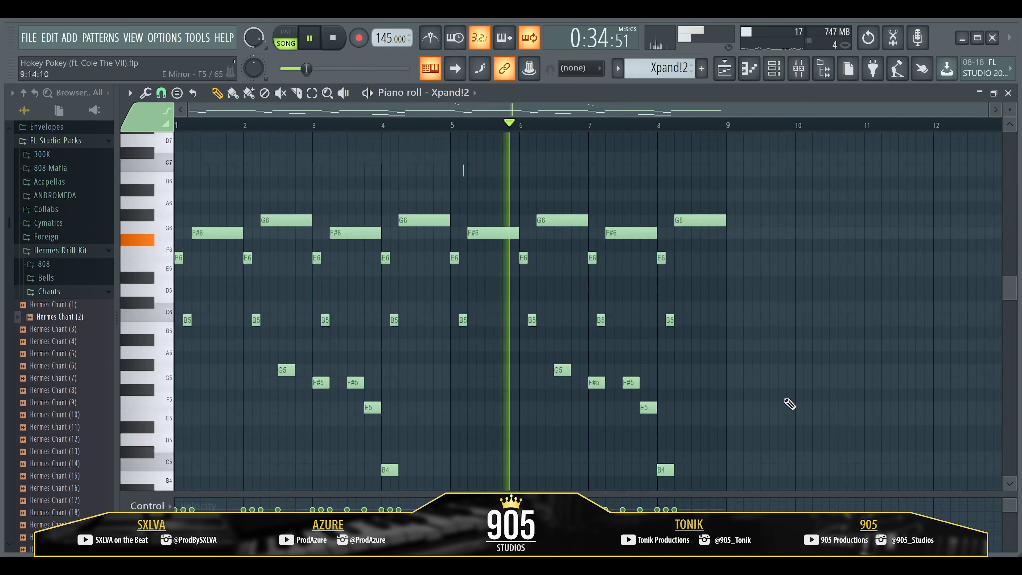
scroll(829, 400, up, 5)
scroll(831, 398, up, 2)
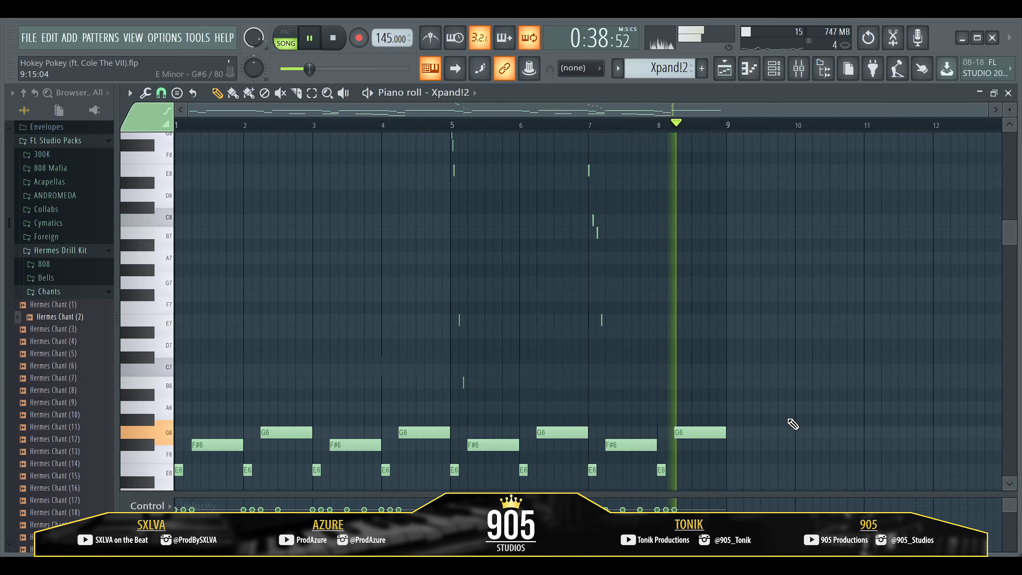
scroll(801, 424, down, 6)
scroll(789, 424, up, 2)
key(space)
Step: Zoom in on the short descending high notes at bar 5 of the Xpand!2 pattern and play from that bar
scroll(570, 342, up, 7)
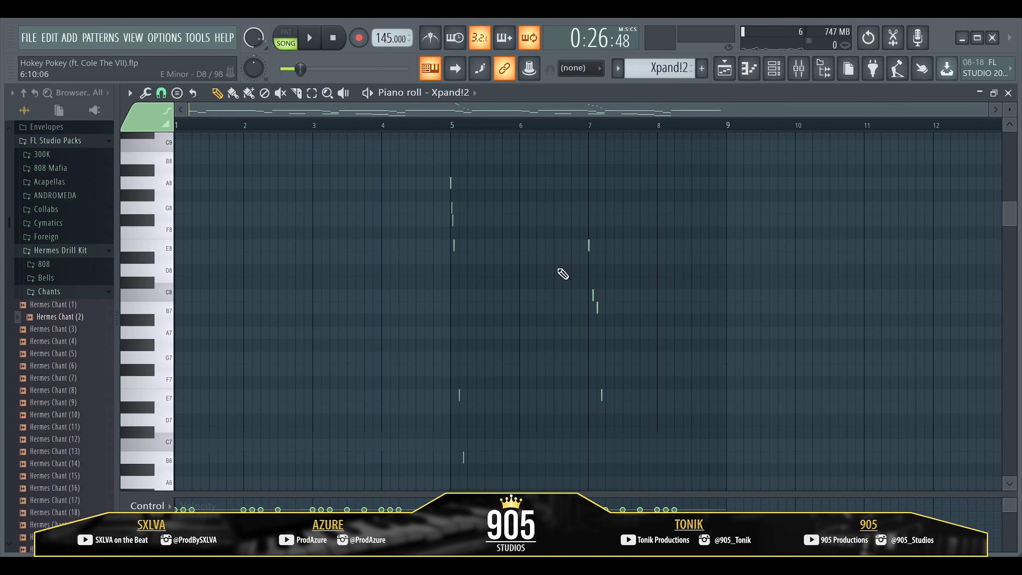
scroll(463, 241, up, 4)
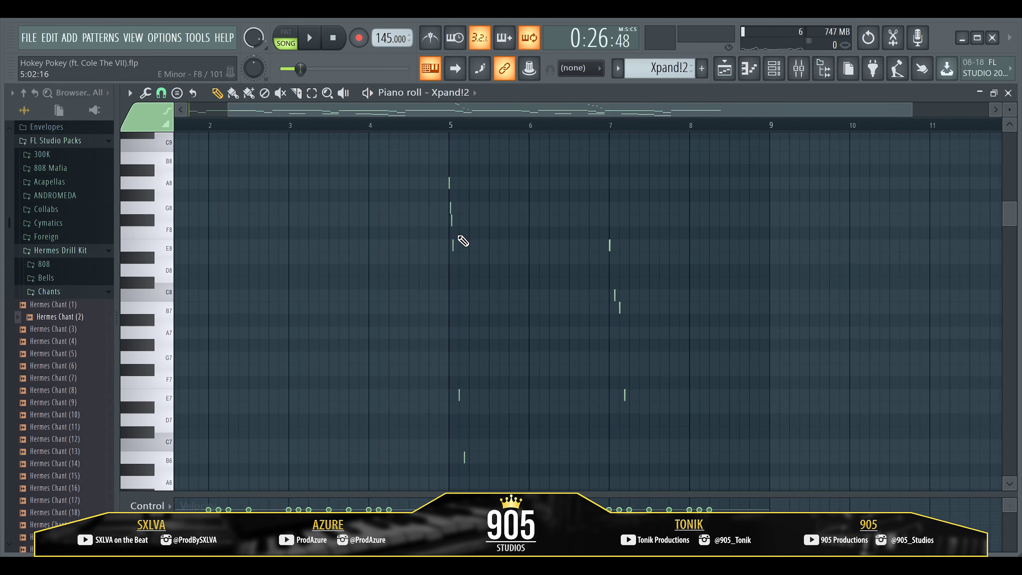
scroll(464, 241, up, 4)
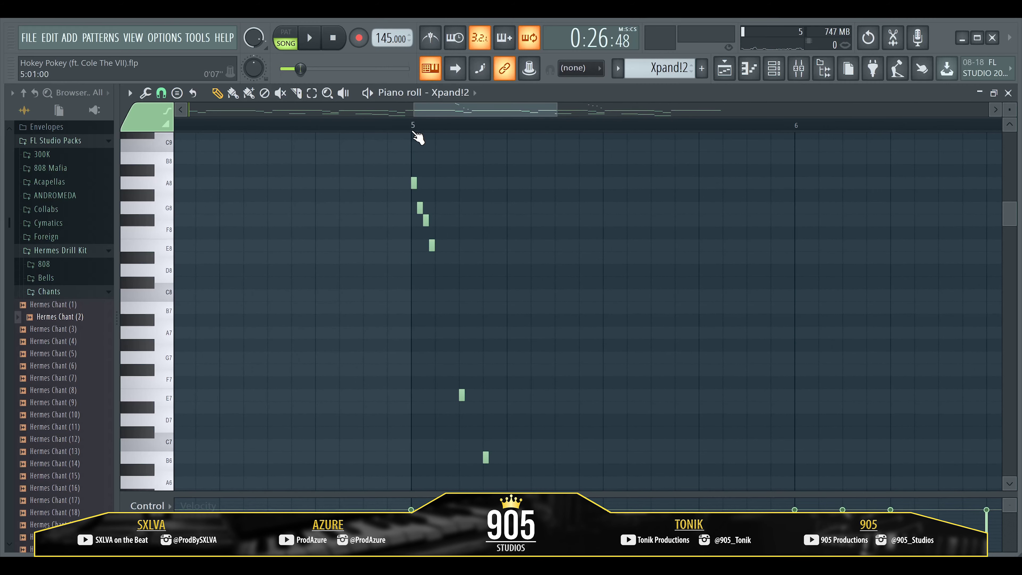
click(412, 128)
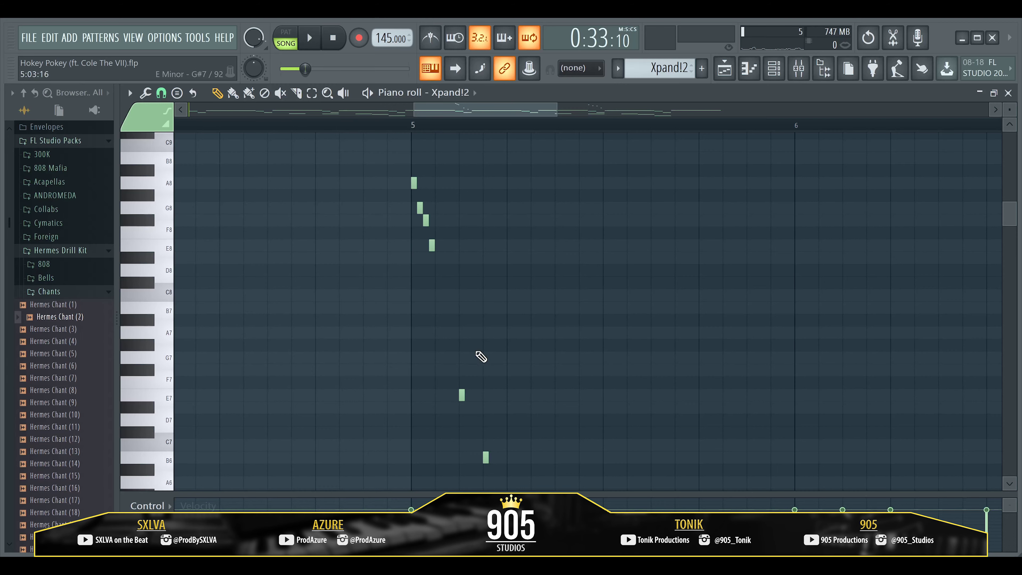
scroll(515, 379, down, 2)
key(space)
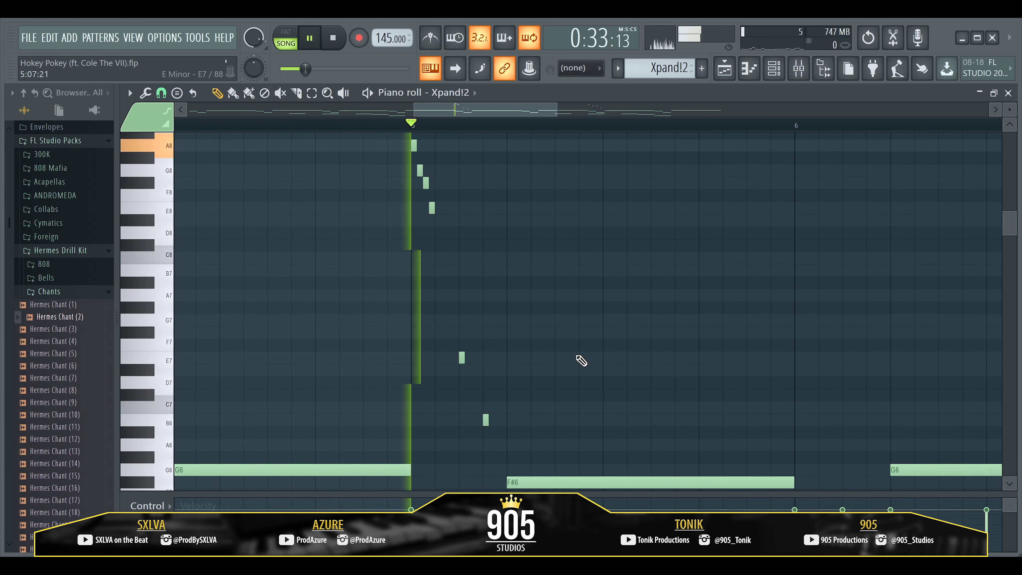
key(space)
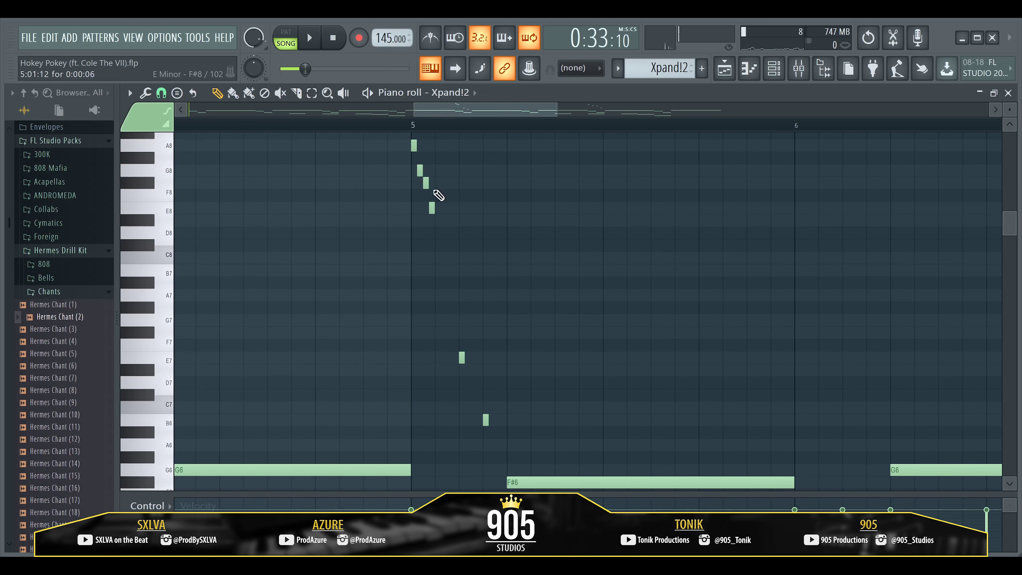
Step: Enable the effect slots of the Xpand!2 mixer track and leave only the HalfTime in slot 1 switched on
key(F9)
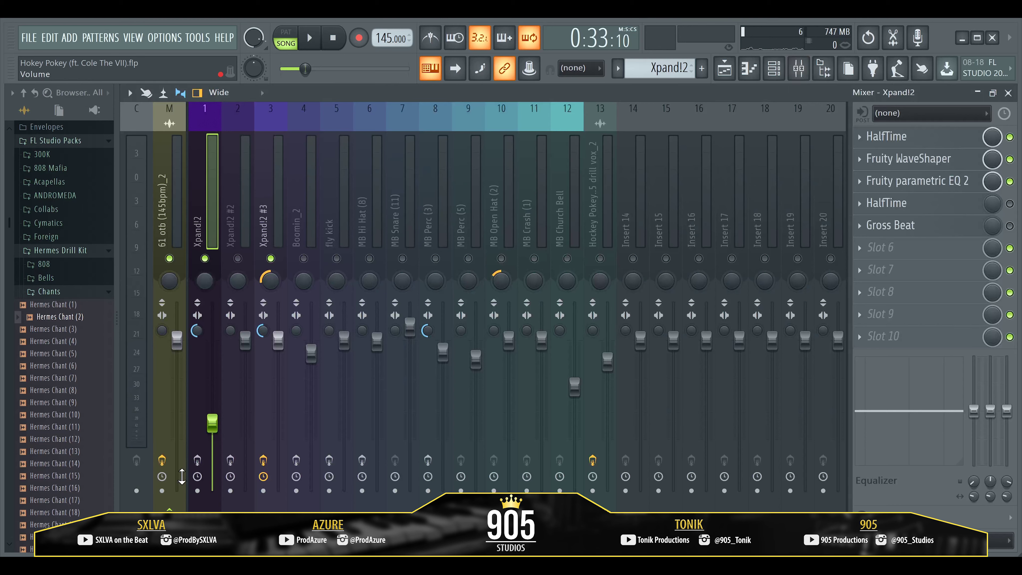
click(197, 460)
right_click(1011, 138)
ctrl+click(1010, 137)
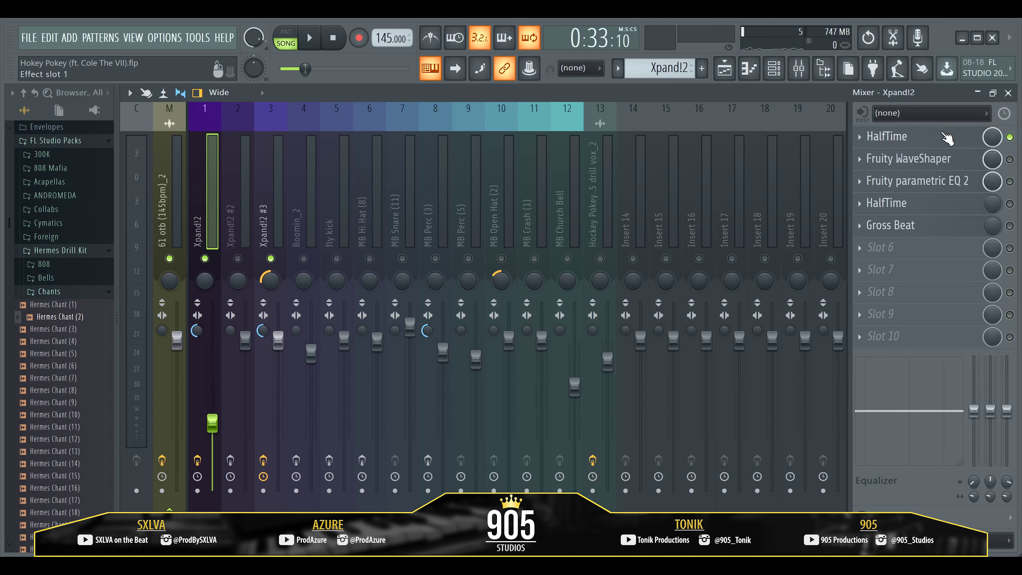
Step: Inspect the settings of the HalfTime in slot 1 of Xpand!2 and audition the song with it
click(947, 138)
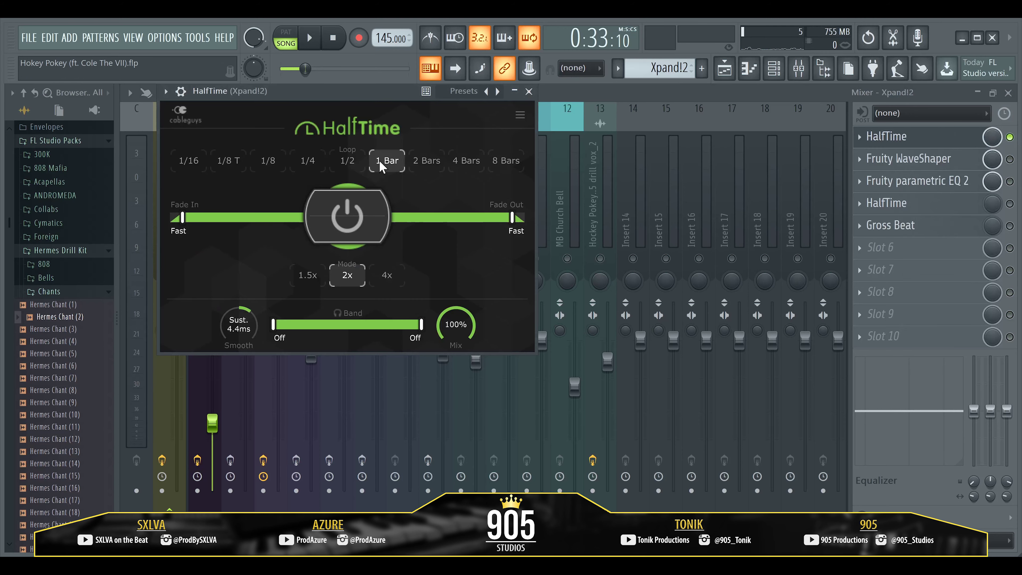
click(529, 91)
key(space)
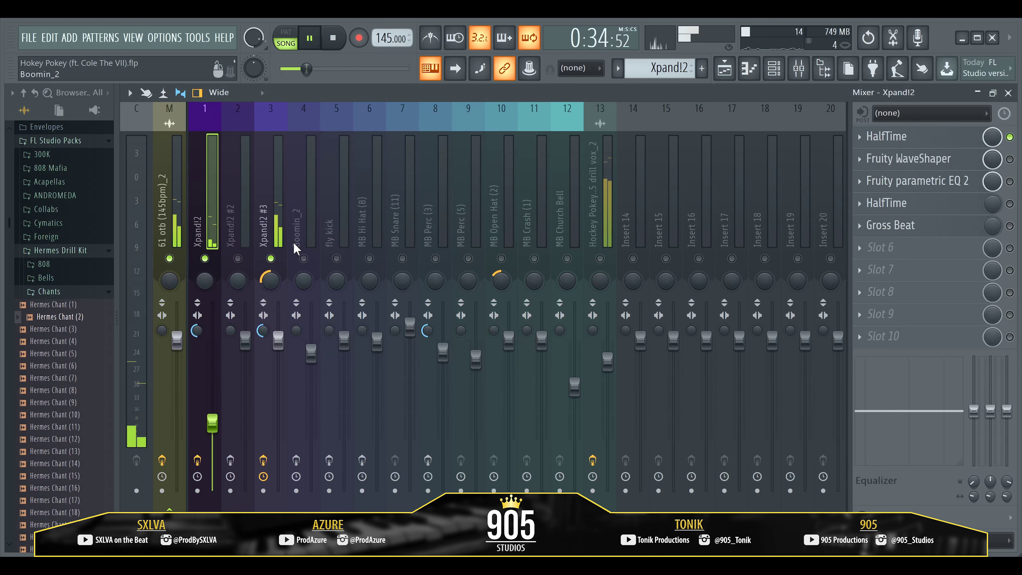
key(space)
Step: Compare the Xpand!2 track during playback with its slot 1 HalfTime bypassed and switched back on
click(1010, 137)
key(space)
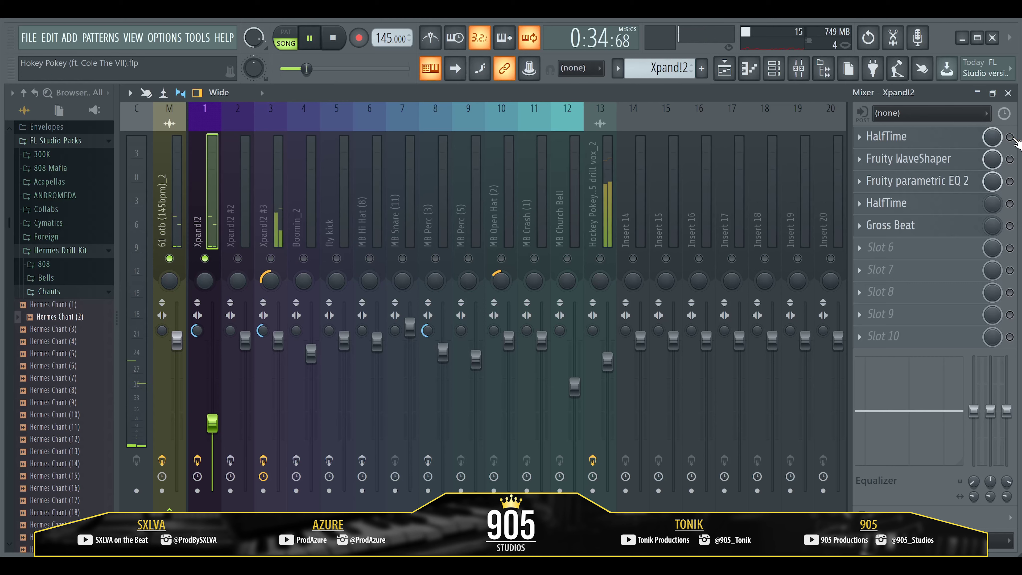
key(space)
key(space)
click(1010, 136)
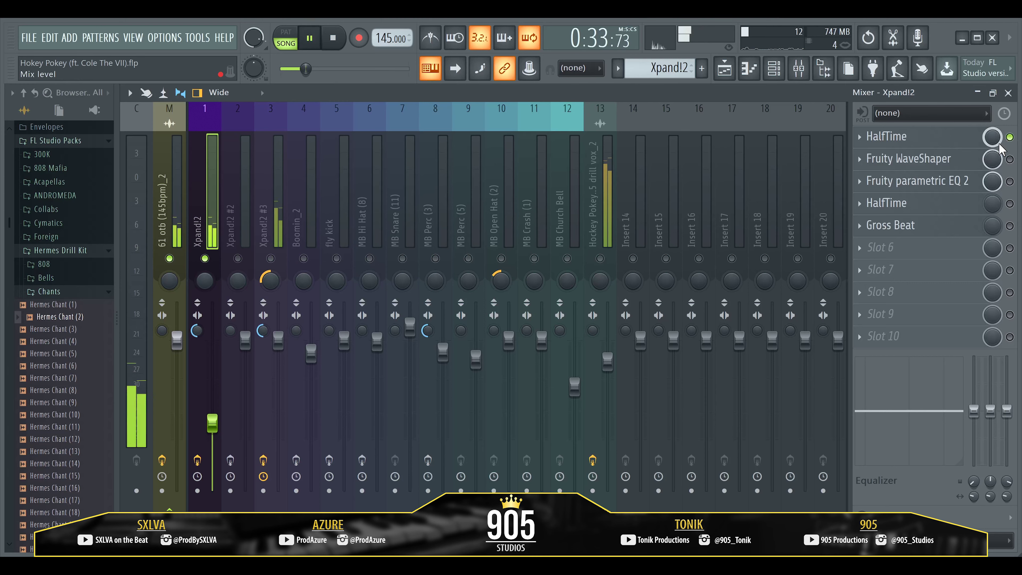
Step: Switch on the Fruity WaveShaper in slot 2 of the Xpand!2 mixer track and audition it
click(933, 159)
click(932, 161)
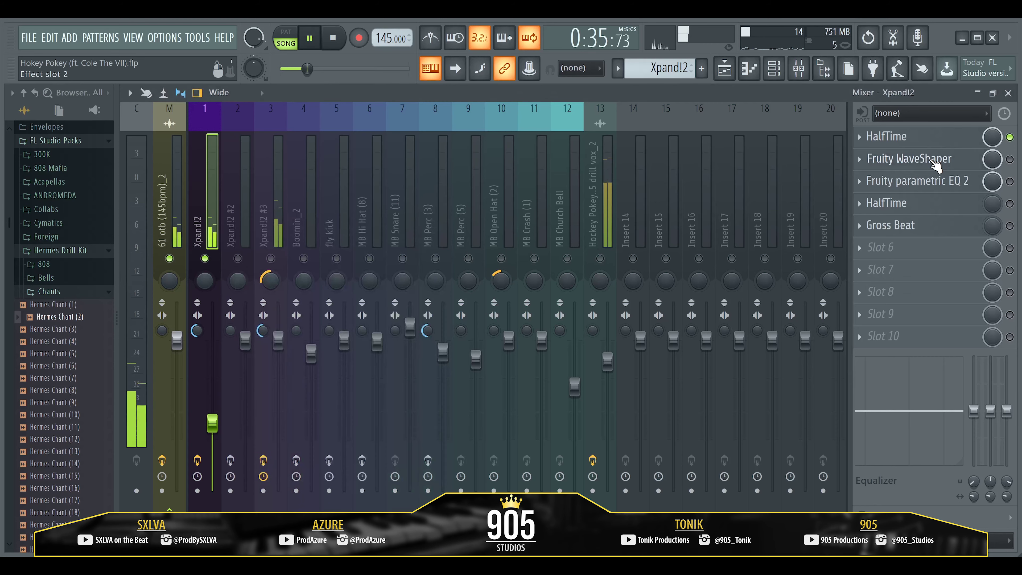
key(space)
click(1010, 159)
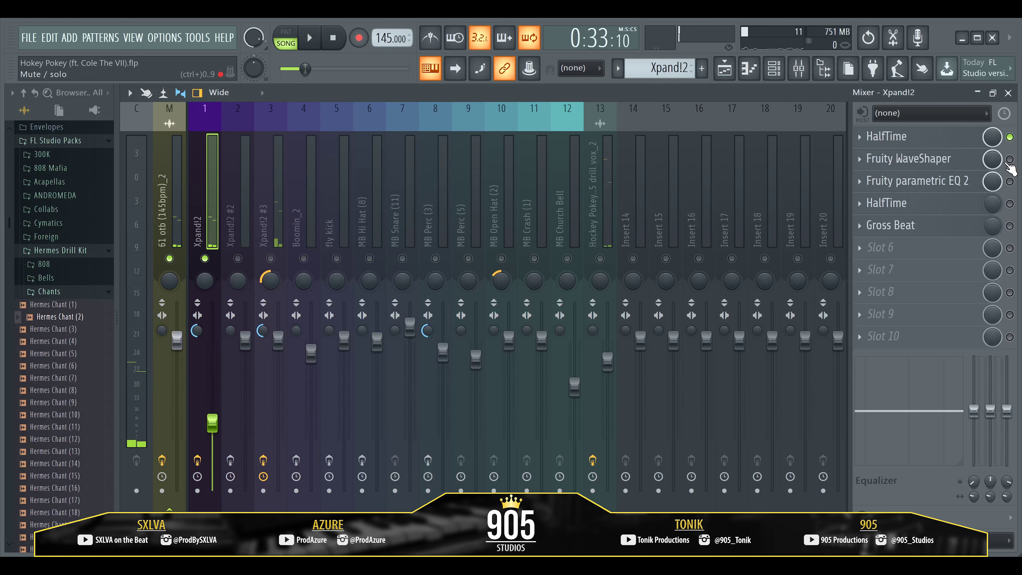
click(934, 159)
key(space)
click(438, 228)
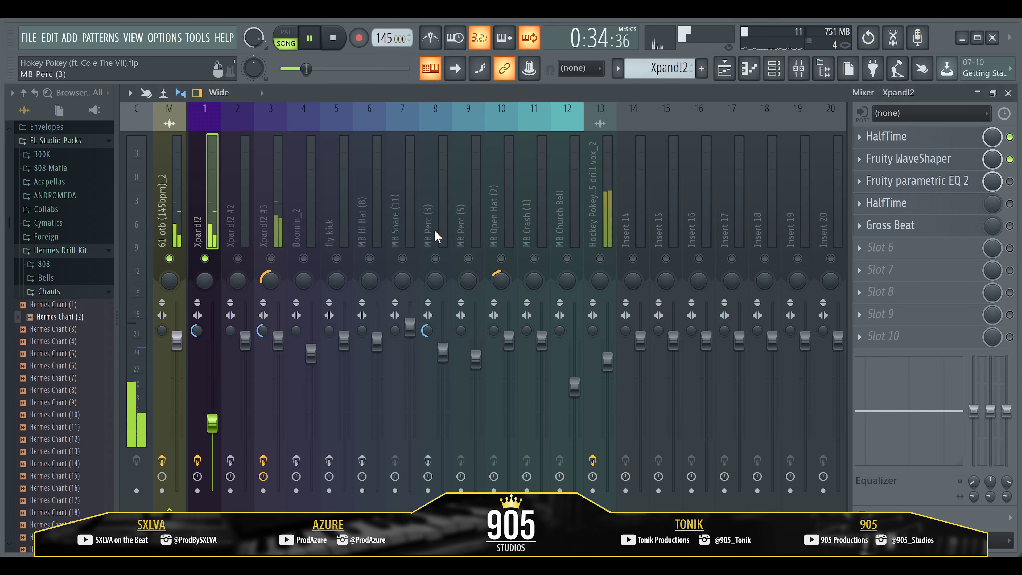
Step: Switch on Fruity parametric EQ 2 in slot 3 of Xpand!2, check its curve during playback and stop the song
click(956, 182)
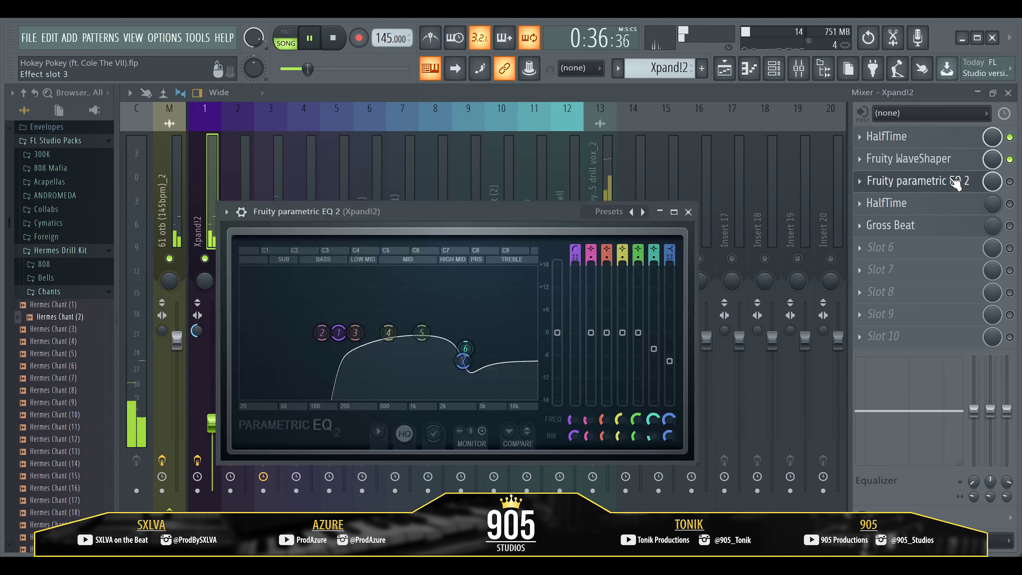
click(956, 182)
click(1010, 181)
click(932, 186)
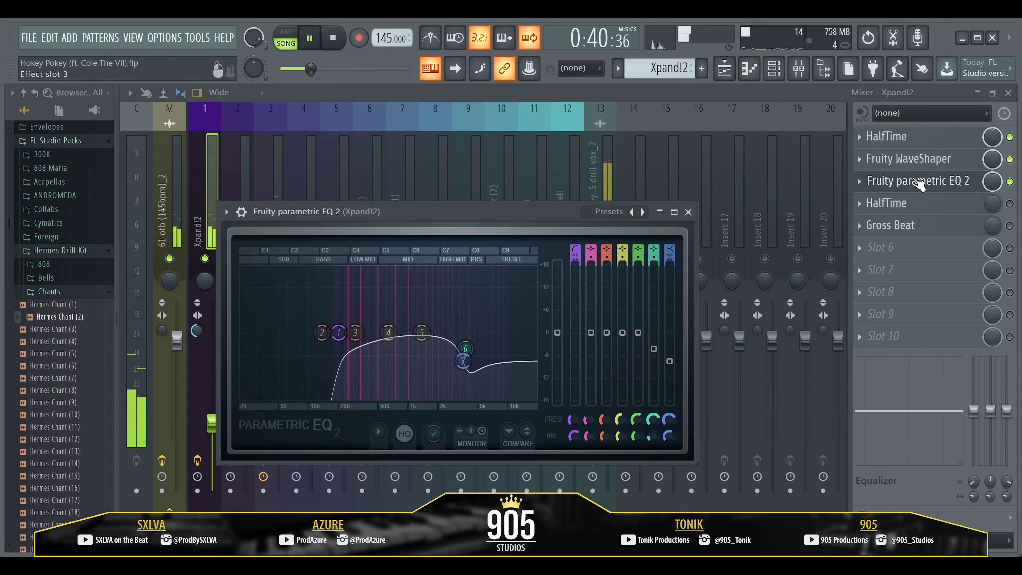
click(688, 212)
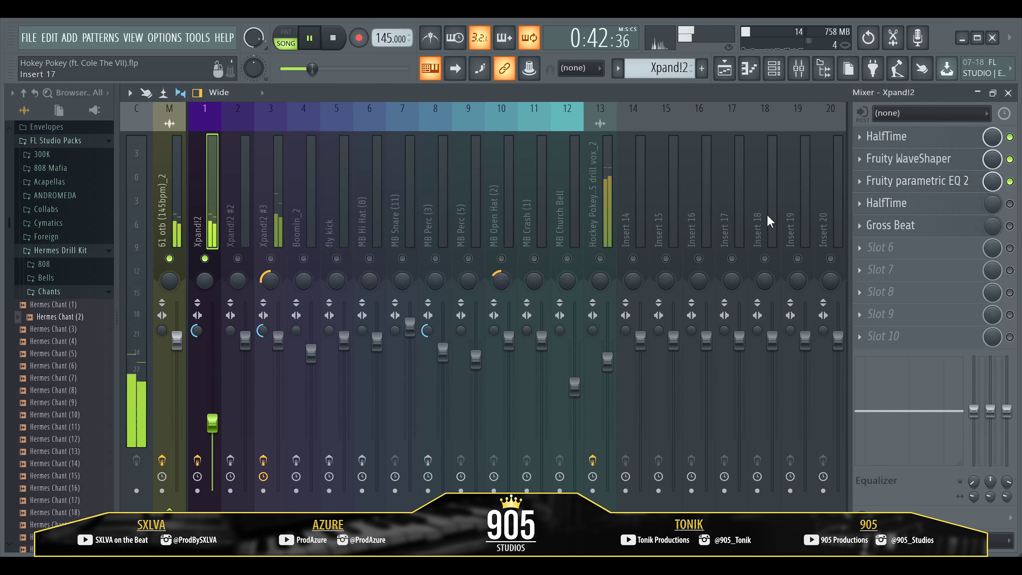
key(space)
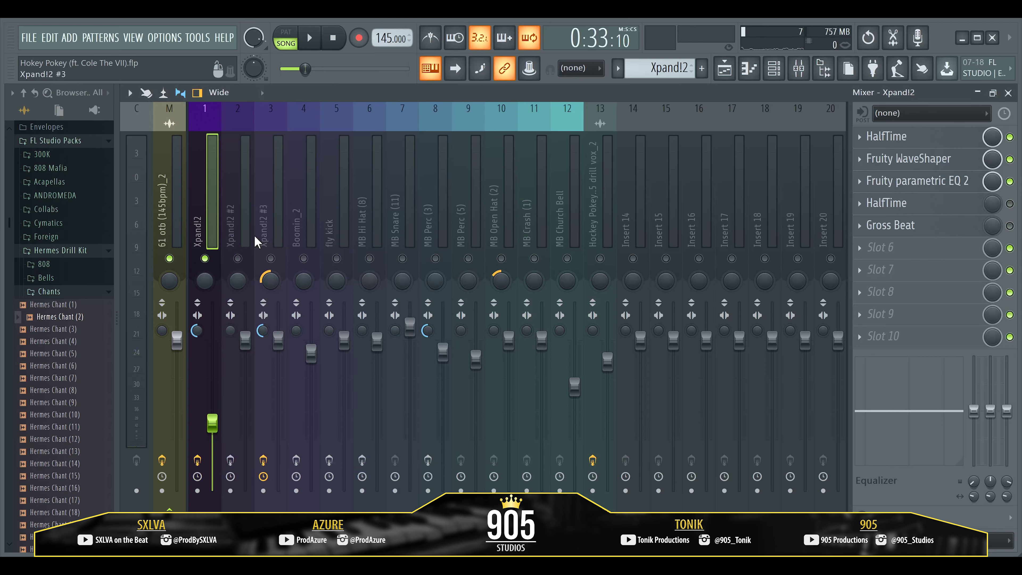
Step: Unmute Xpand!2 #3 in the mixer, play the arrangement and move the song position to about bar 25
click(247, 239)
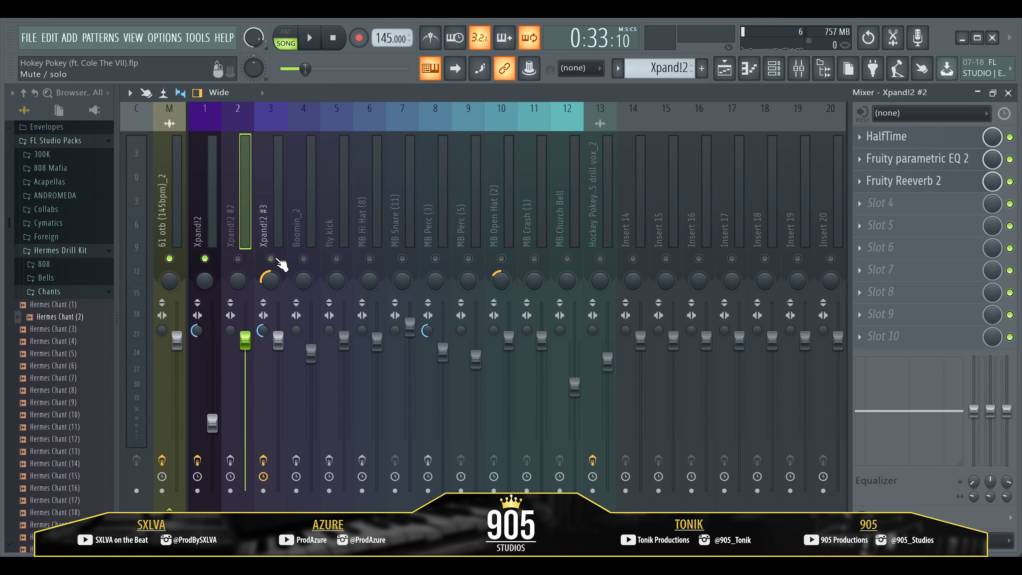
click(724, 68)
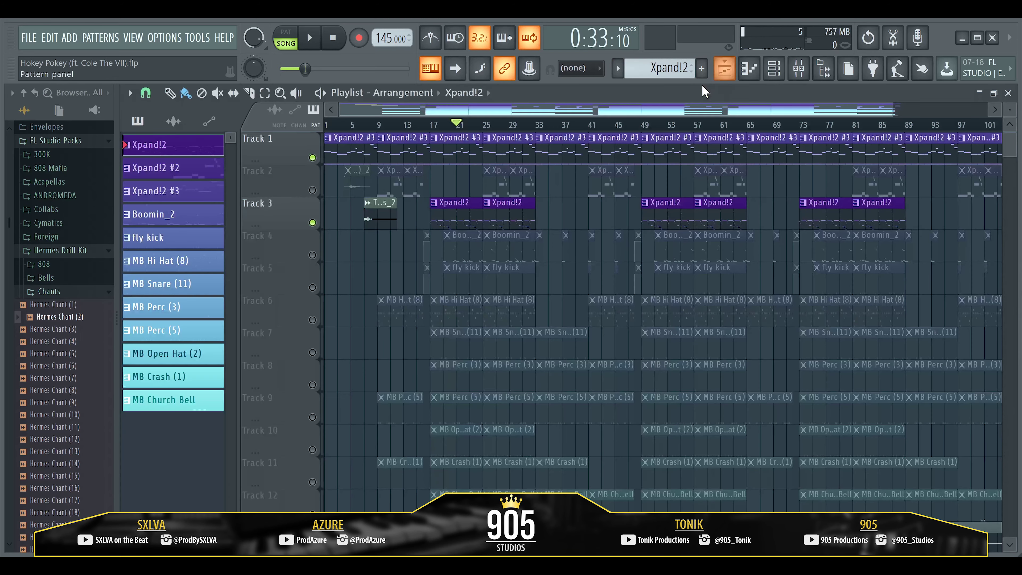
key(space)
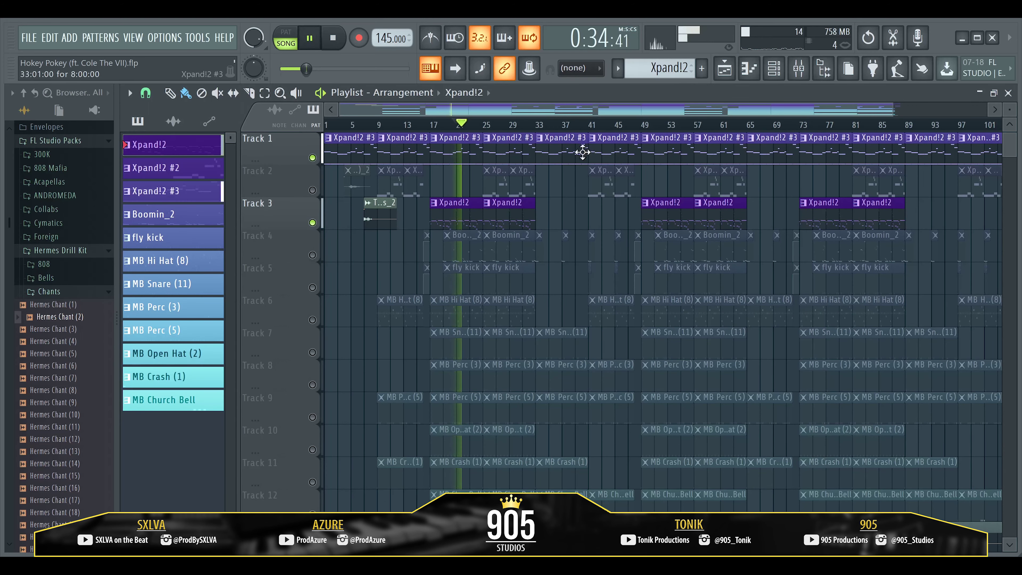
click(487, 126)
key(space)
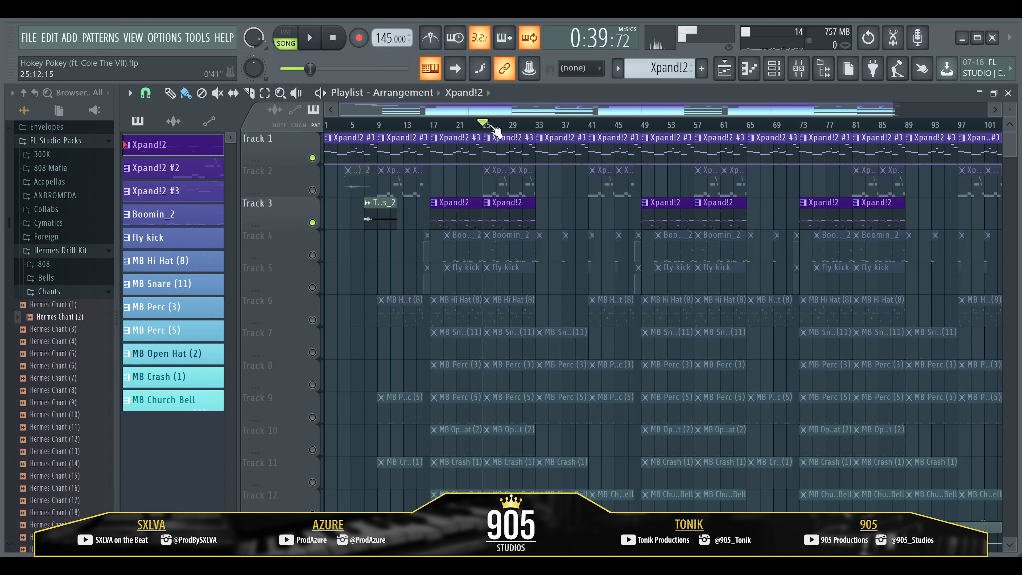
Step: Make Xpand!2 #2 the active pattern and unmute its mixer track
click(773, 70)
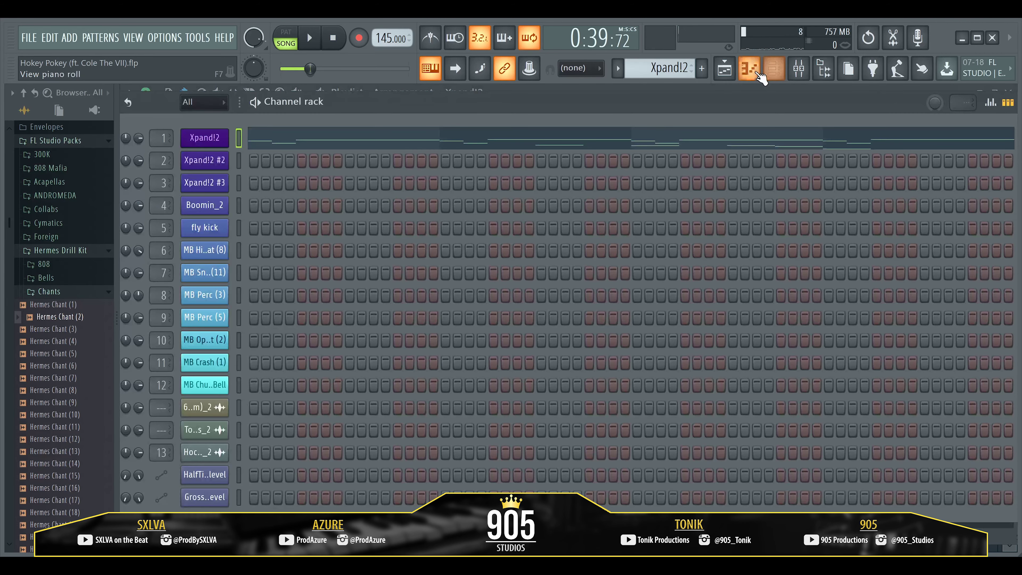
scroll(643, 61, down, 1)
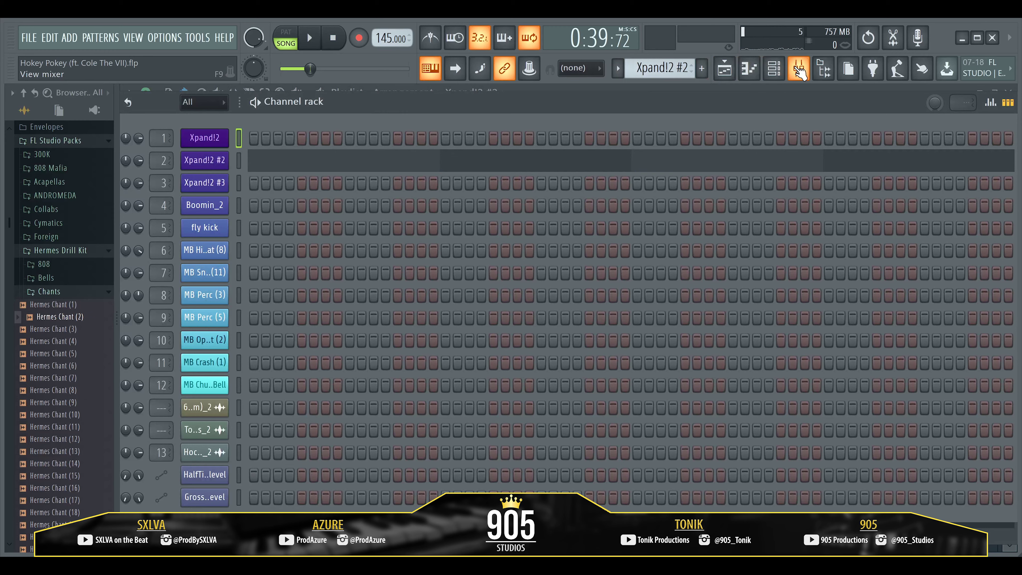
click(798, 70)
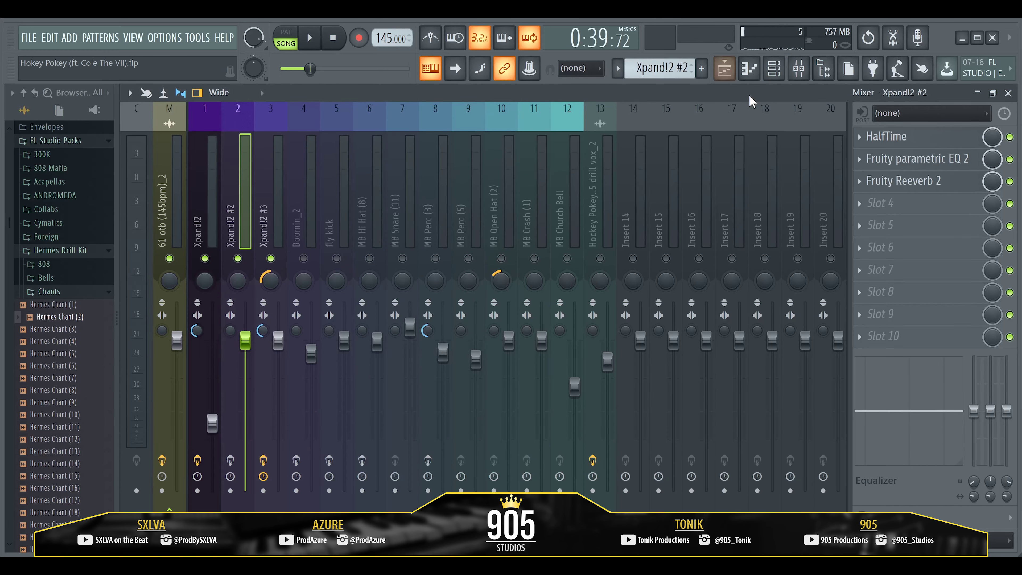
Step: Show the Xpand!2 #2 notes in the piano roll and start playback from about bar 25
click(748, 69)
scroll(591, 198, down, 3)
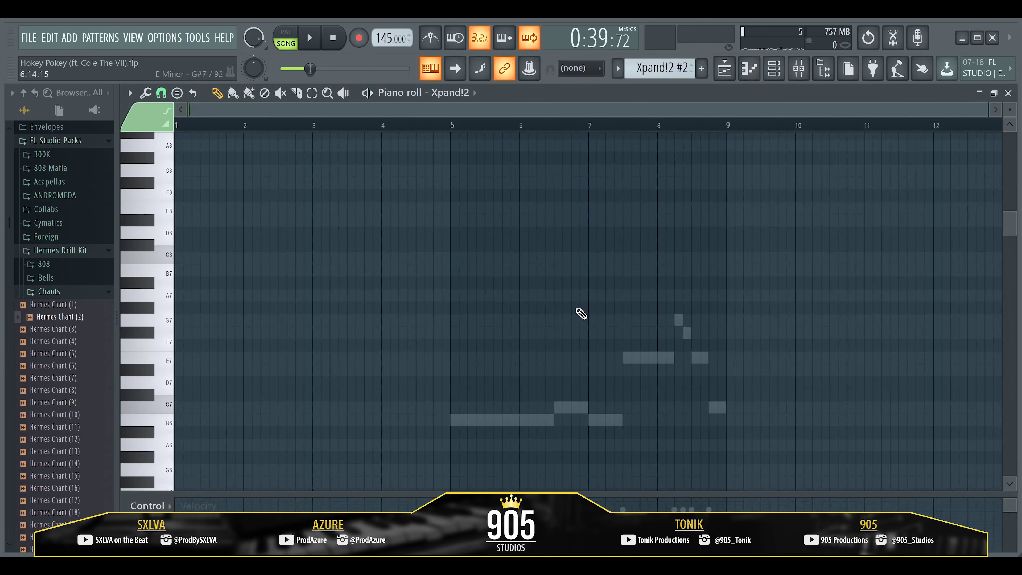
double_click(561, 411)
key(space)
scroll(484, 158, down, 3)
scroll(484, 158, down, 2)
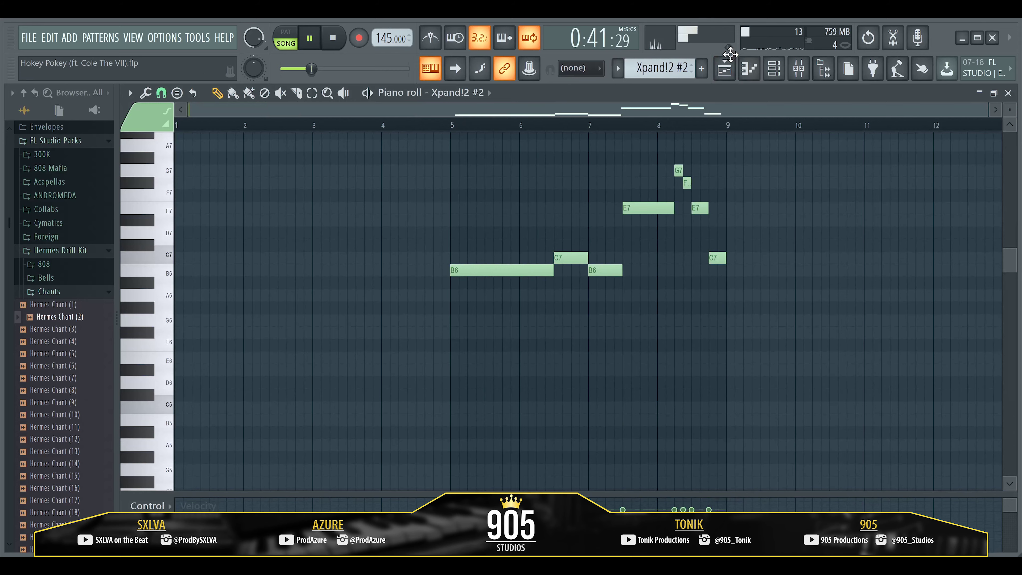
Step: Stop the song, unmute Track 2 in the playlist and restart playback
click(729, 65)
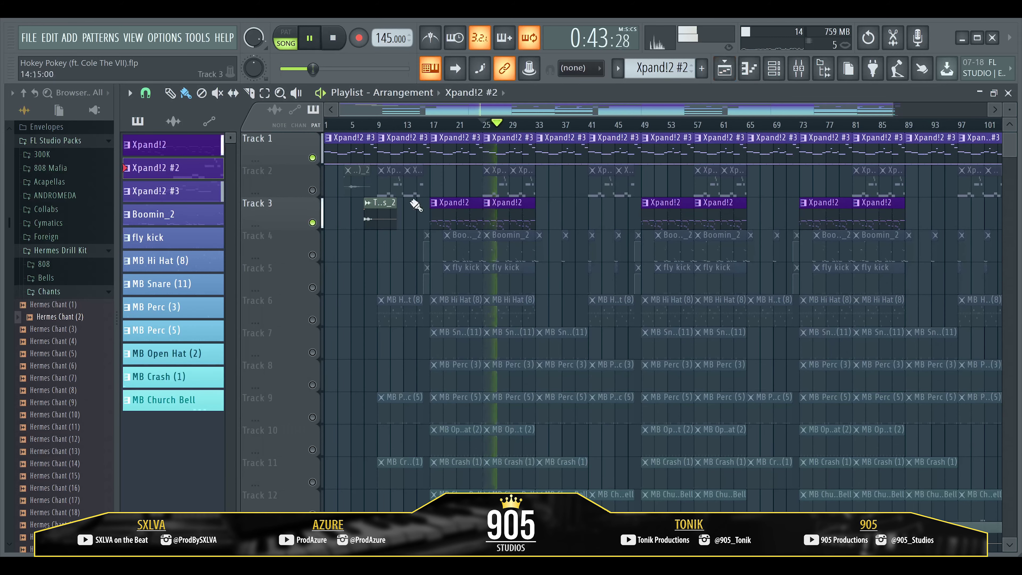
key(space)
click(312, 190)
key(space)
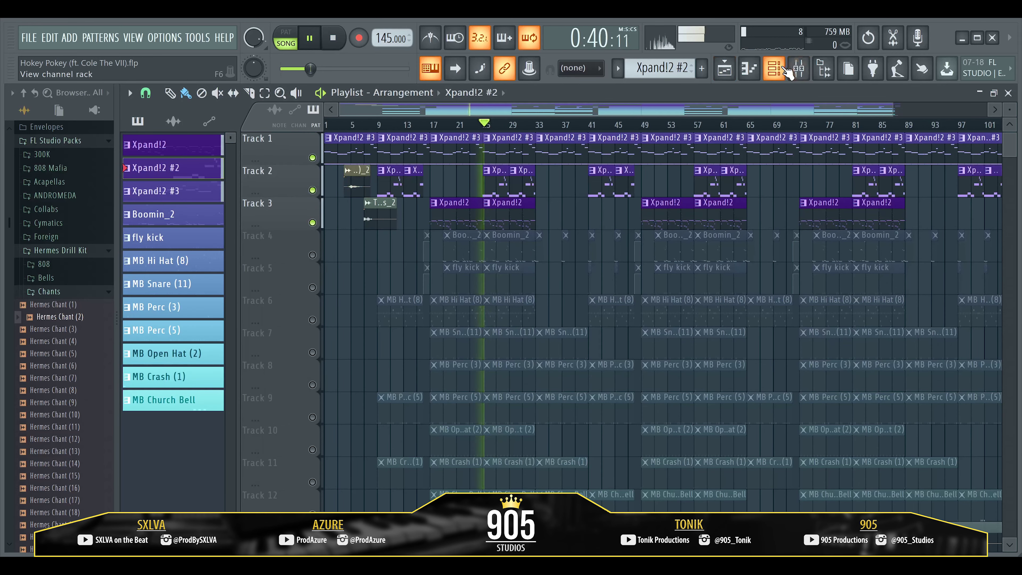
Step: Follow the Xpand!2 #2 melody in the piano roll during playback, return to the mixer and stop the song
click(780, 75)
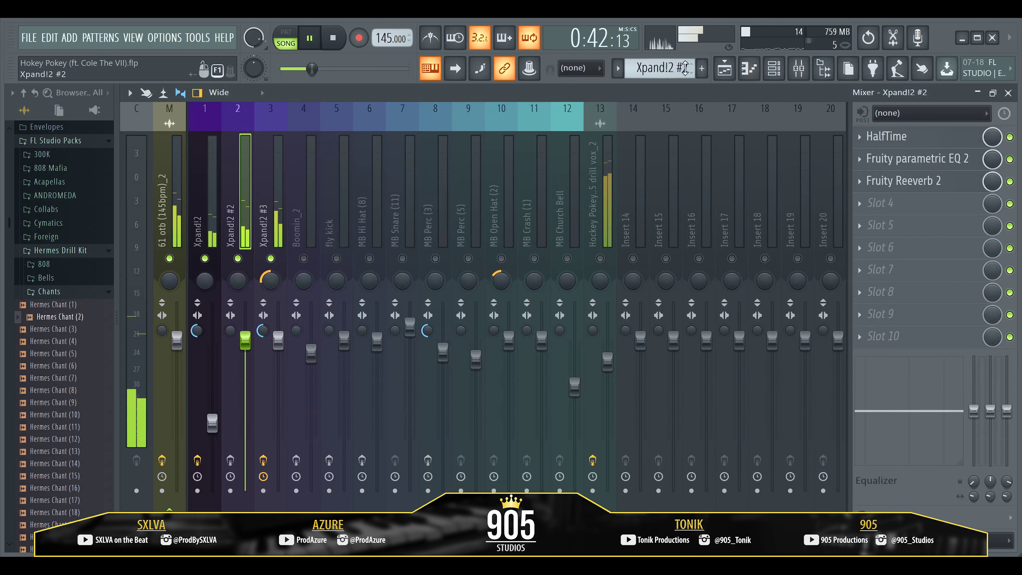
click(724, 68)
scroll(559, 190, up, 3)
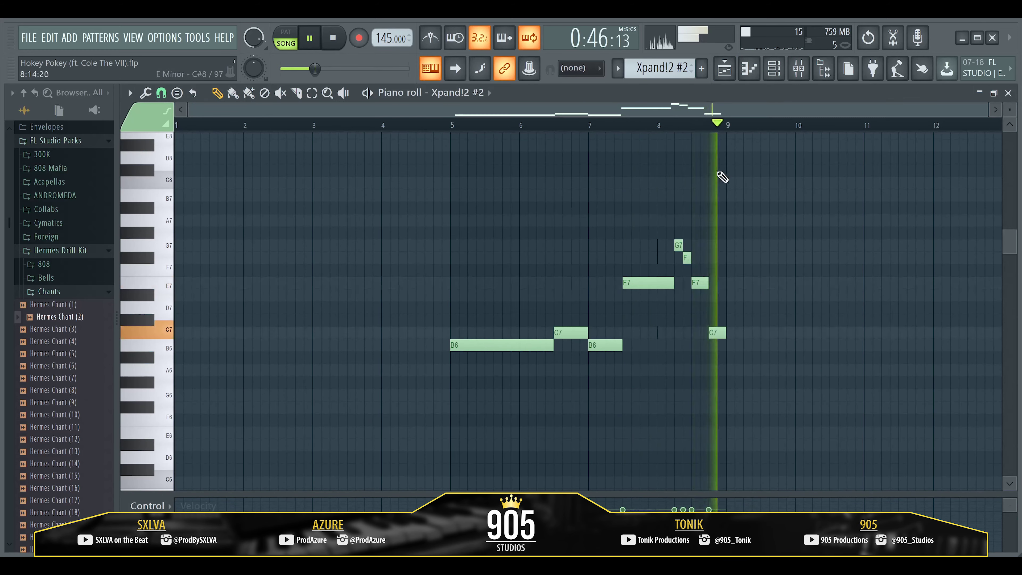
click(801, 70)
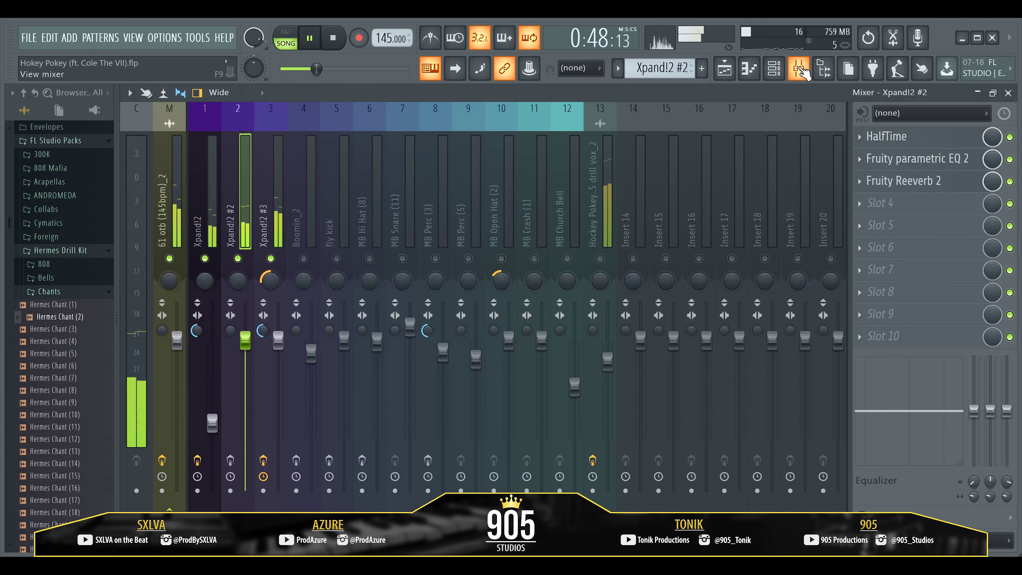
key(space)
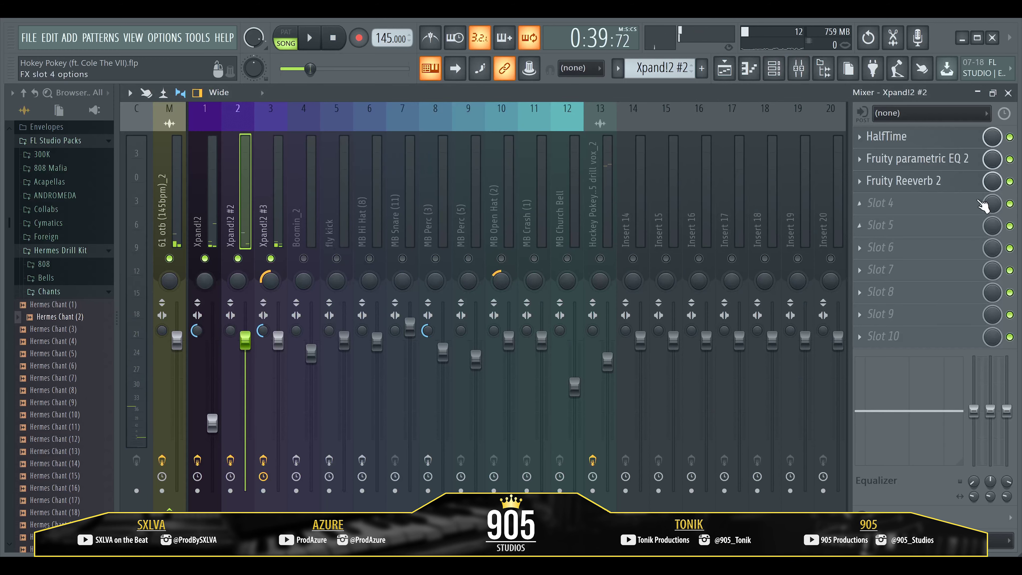
Step: Leave only the HalfTime in slot 1 of Xpand!2 #2 switched on, view its settings and audition the song
right_click(1009, 138)
click(984, 150)
click(960, 141)
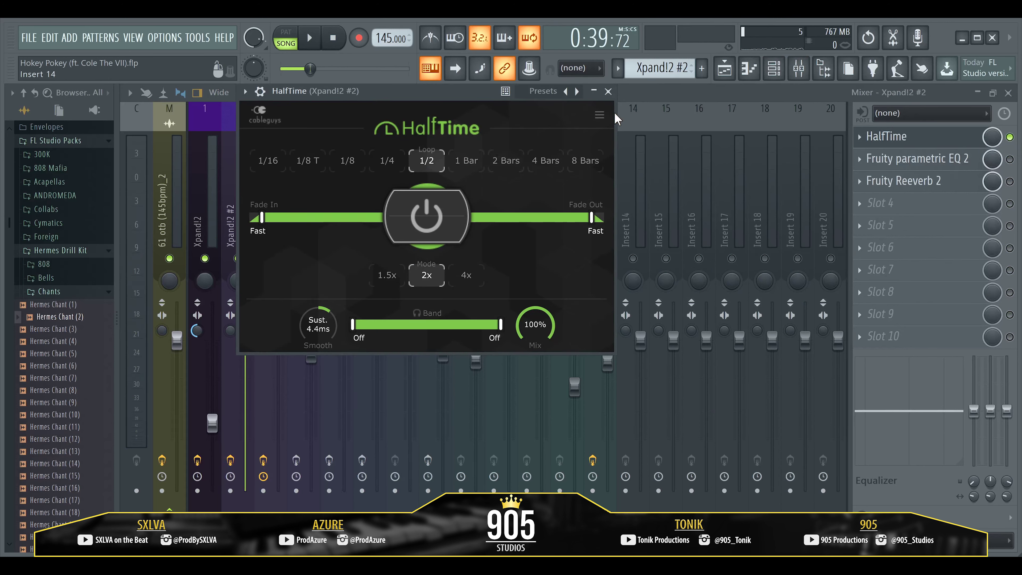
key(space)
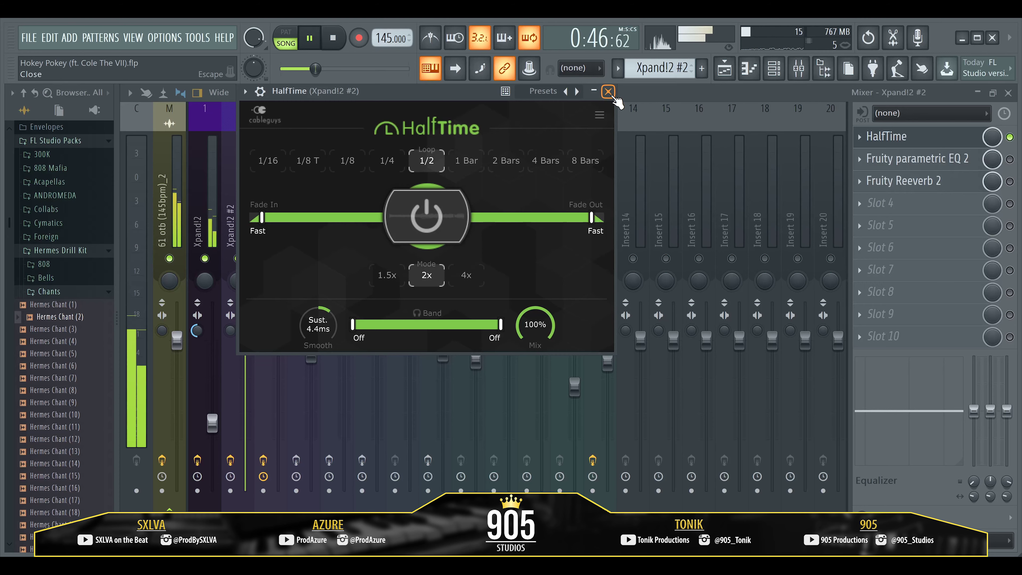
click(608, 91)
key(space)
Step: Switch on Fruity parametric EQ 2 in slot 2 of Xpand!2 #2 and audition it while checking its curve
click(886, 136)
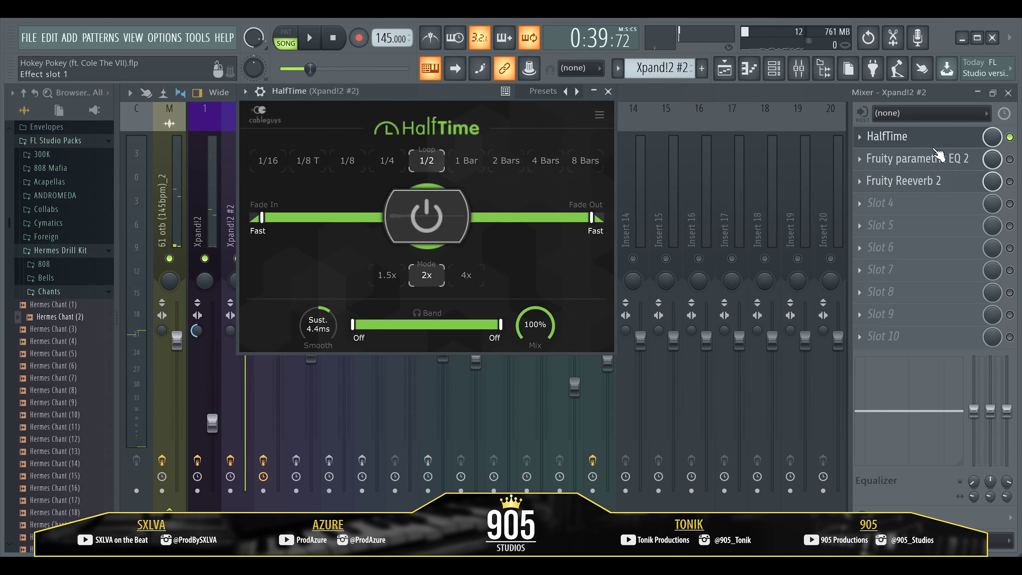
click(887, 136)
click(937, 159)
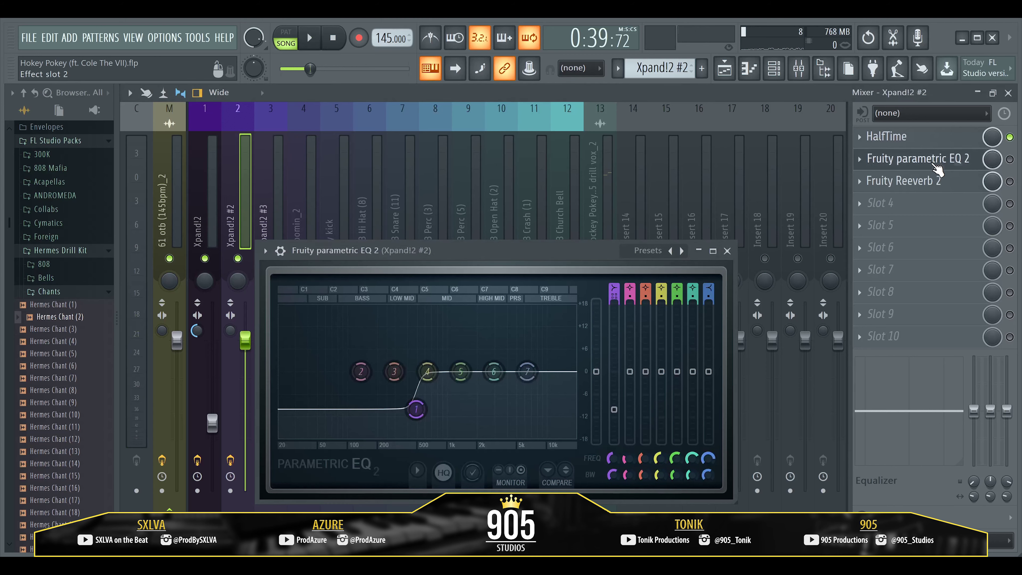
click(976, 161)
key(space)
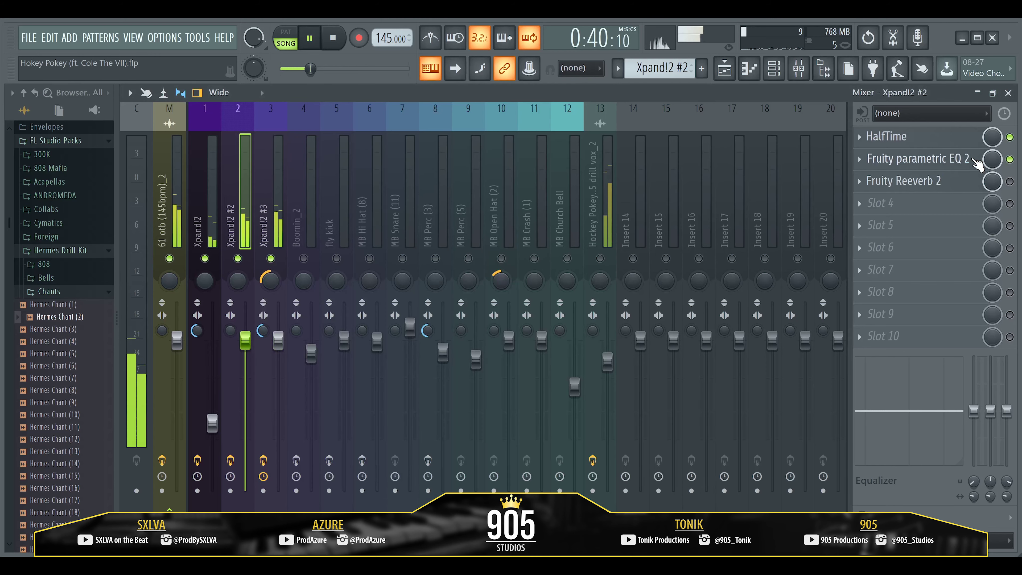
click(976, 161)
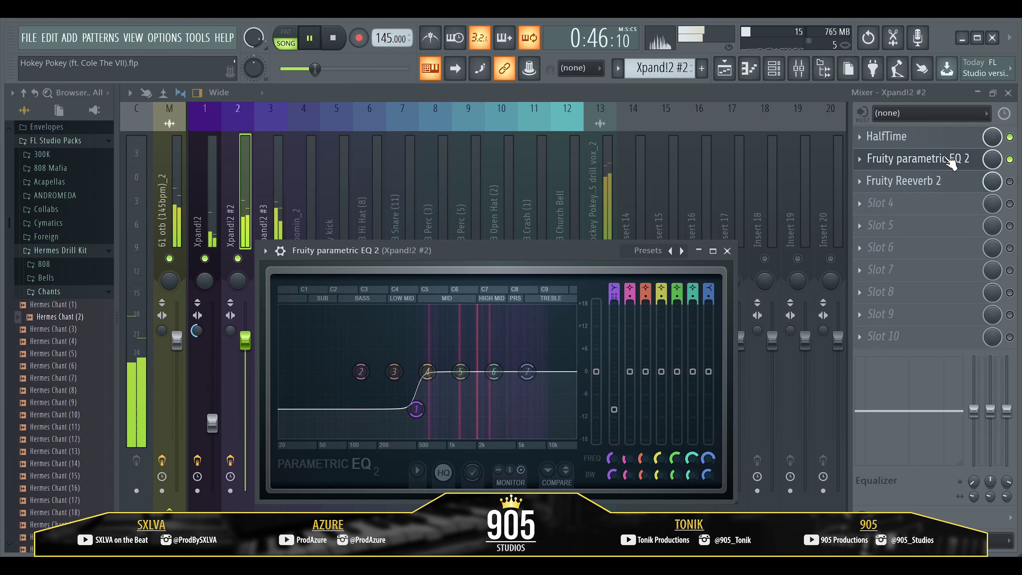
key(space)
click(951, 163)
Step: Switch on Fruity Reeverb 2 in slot 3 of Xpand!2 #2, view its settings and audition the complete effect chain
click(930, 181)
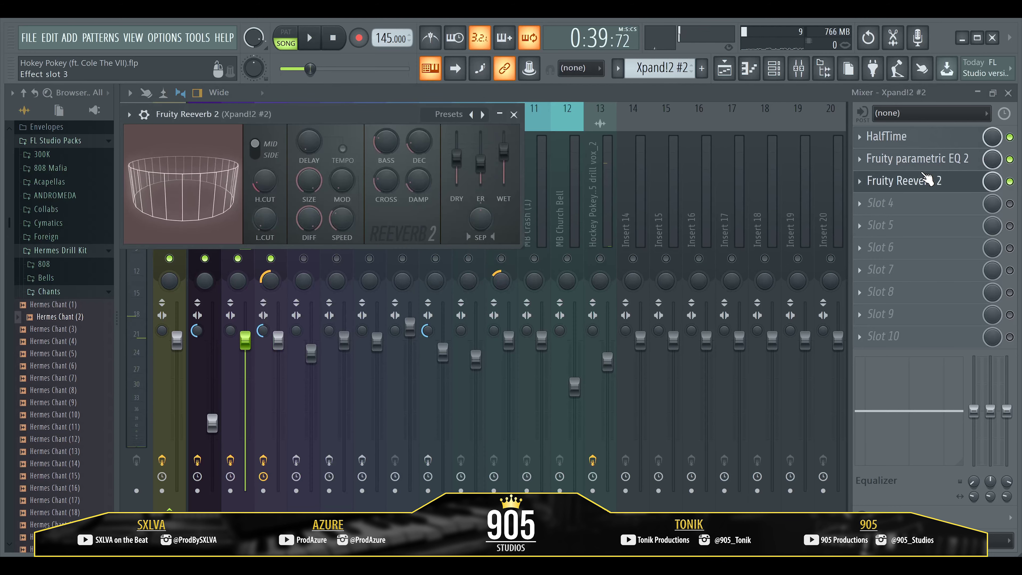
key(space)
click(514, 114)
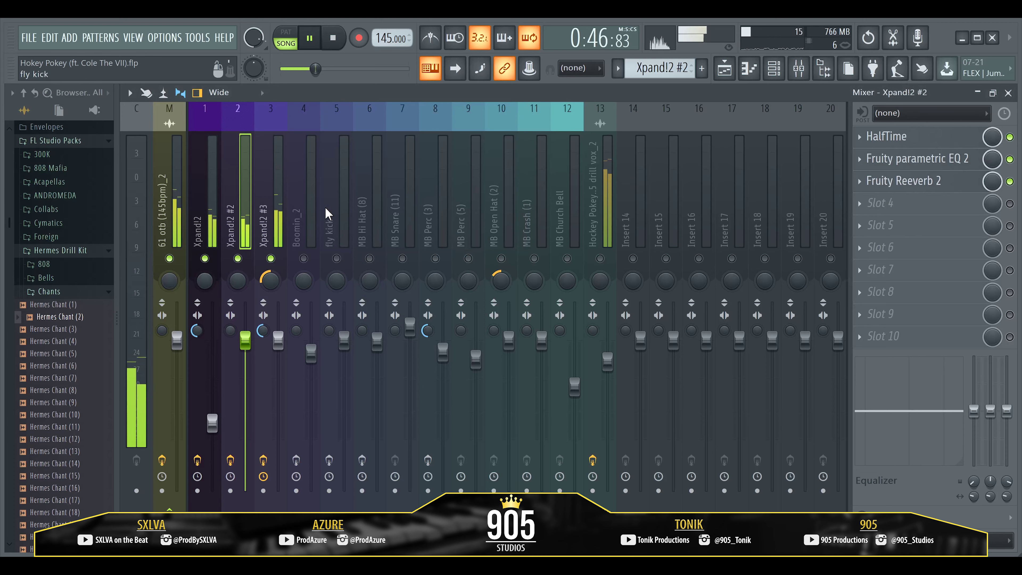
key(space)
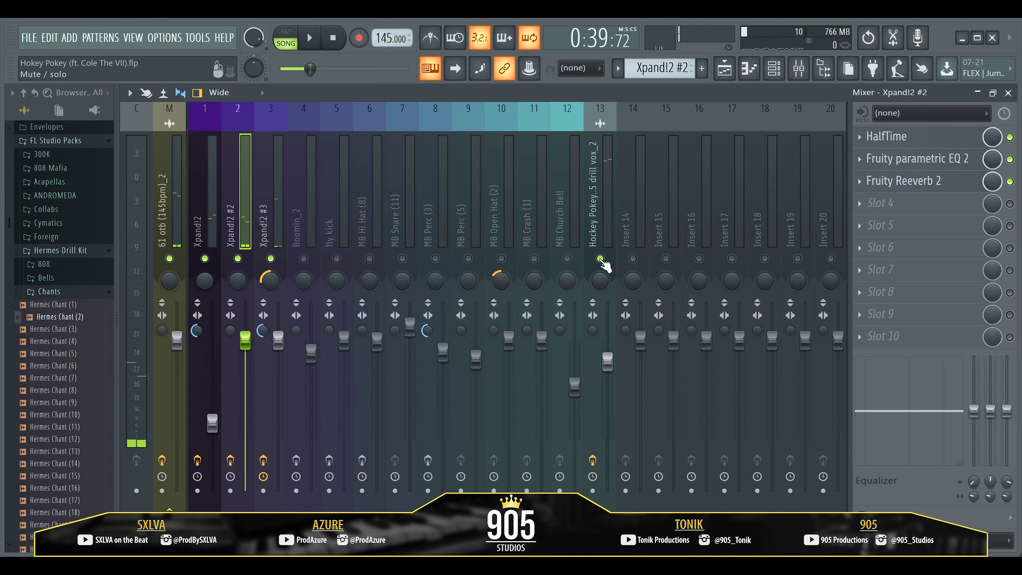
Step: Audition the melodies together with the vocal, stop the song and return to the playlist
key(space)
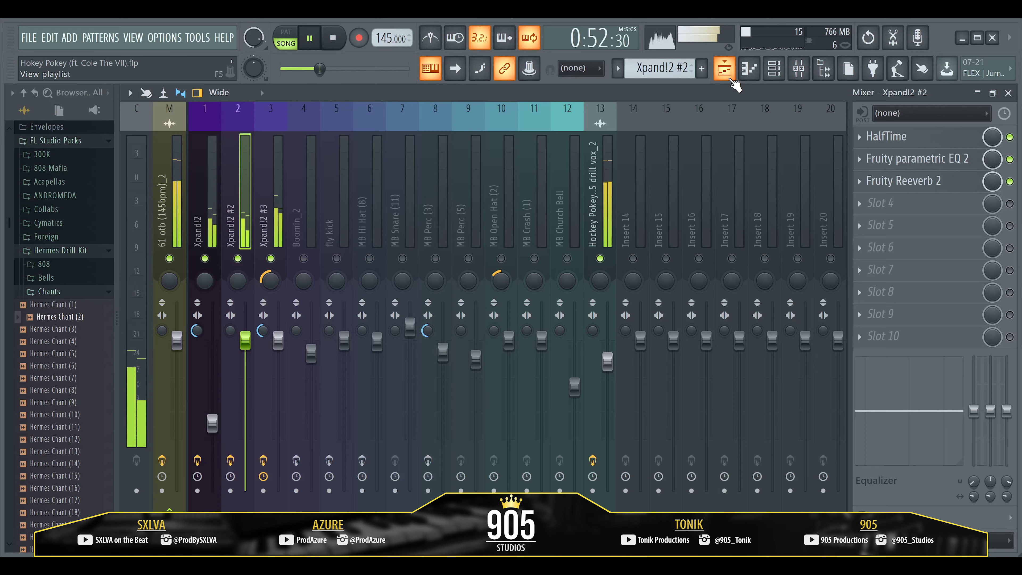
key(space)
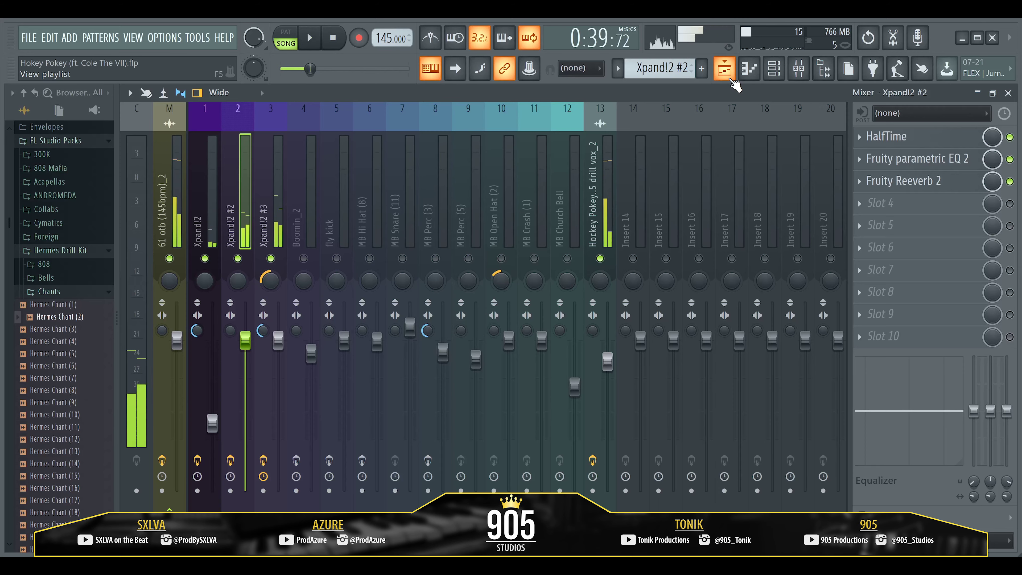
click(725, 73)
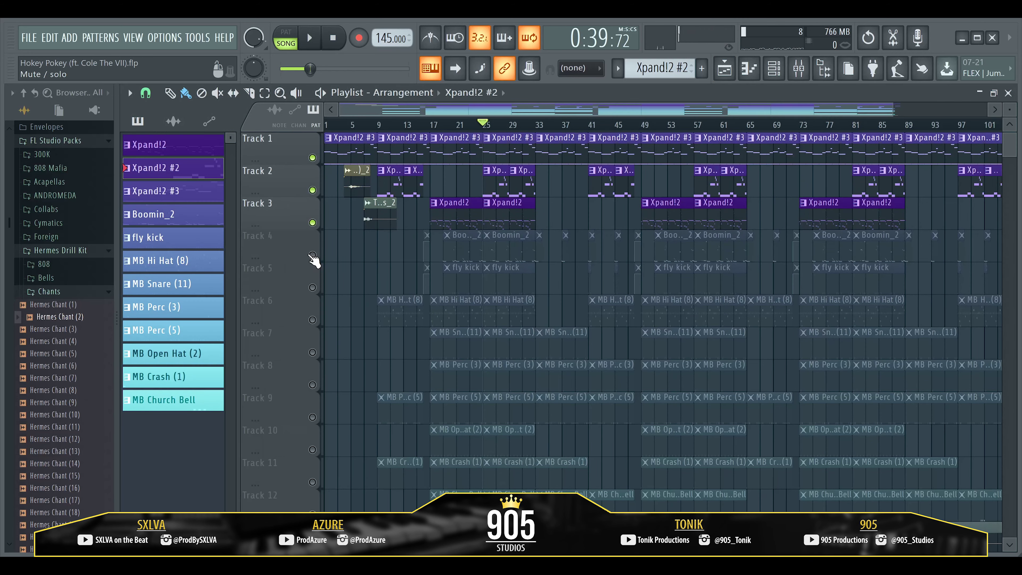
Step: Leave only Track 1 (Xpand!2 #3) switched on in the playlist
right_click(312, 255)
click(313, 288)
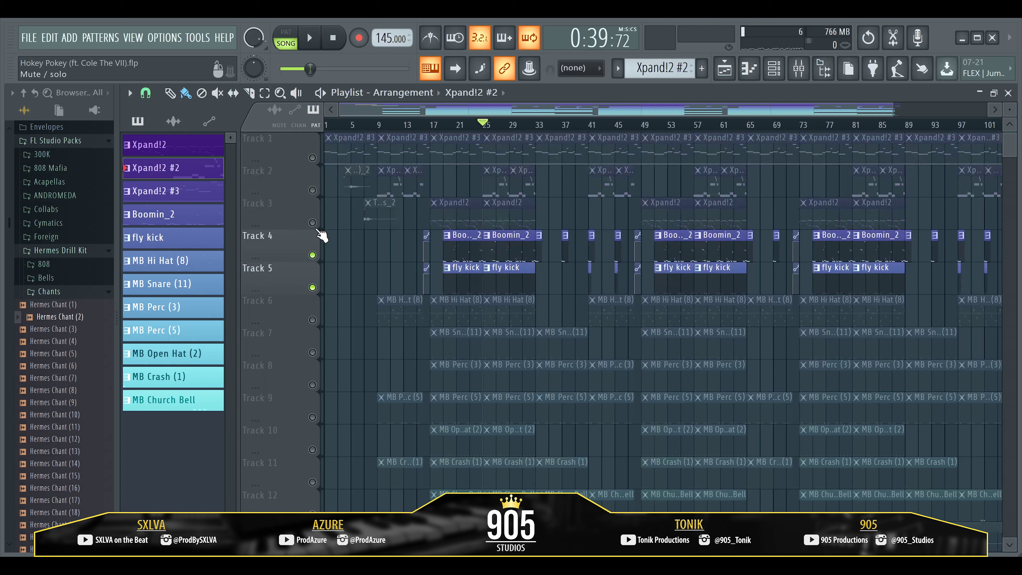
click(313, 158)
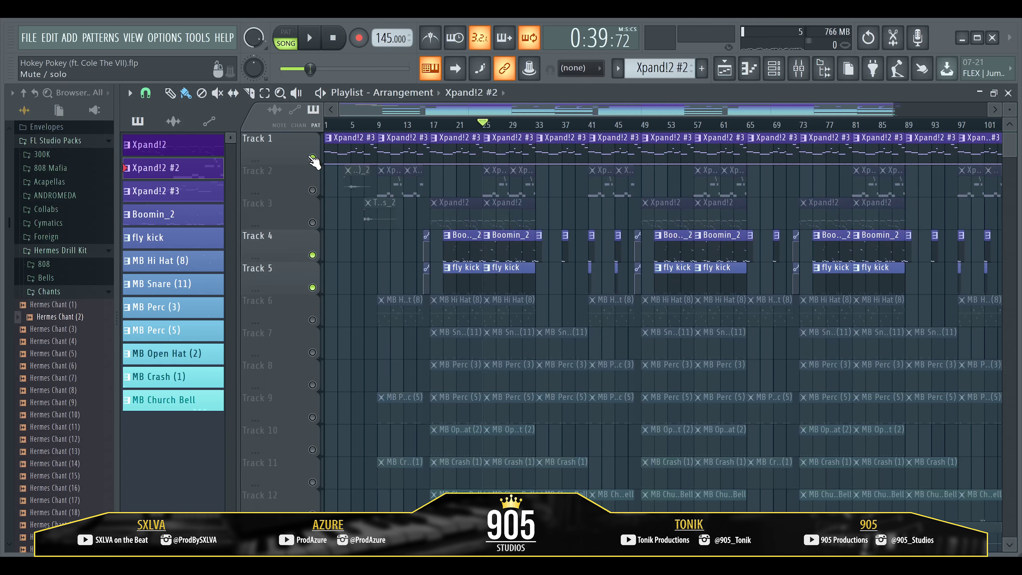
ctrl+click(313, 158)
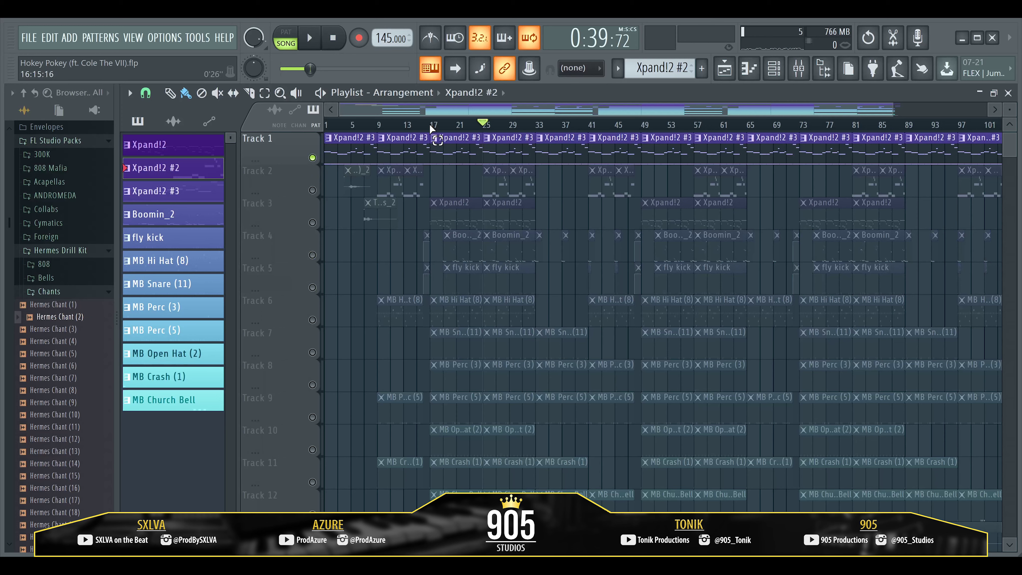
Step: Select bars 25 to 33 in the playlist and audition Track 1 over that range
drag(430, 125, 519, 130)
key(ctrl+d)
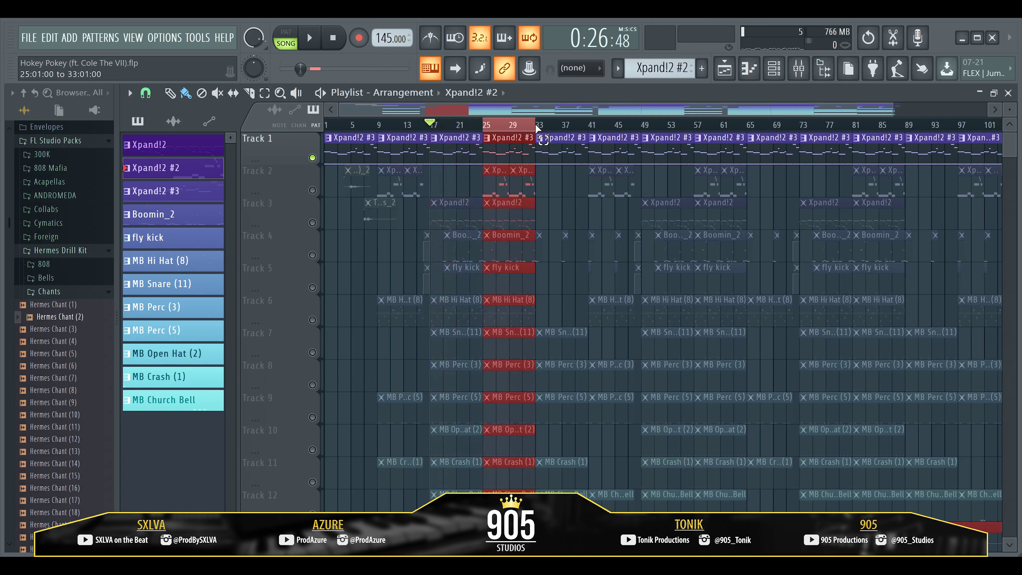
key(space)
key(space)
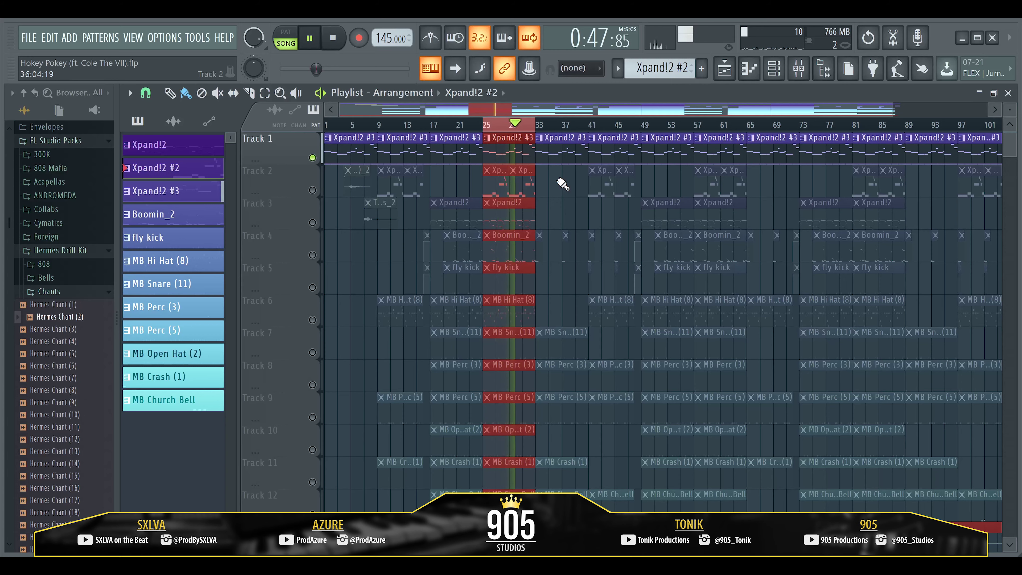
key(space)
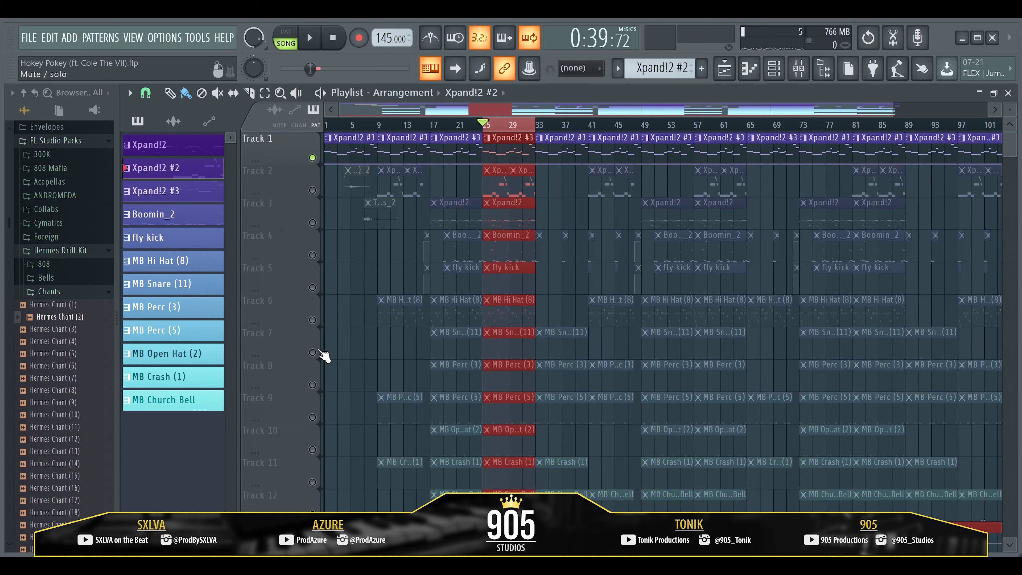
Step: Switch on Track 7 (MB Snare (11)) in the playlist and unmute all mixer tracks so the snare can be heard
click(312, 352)
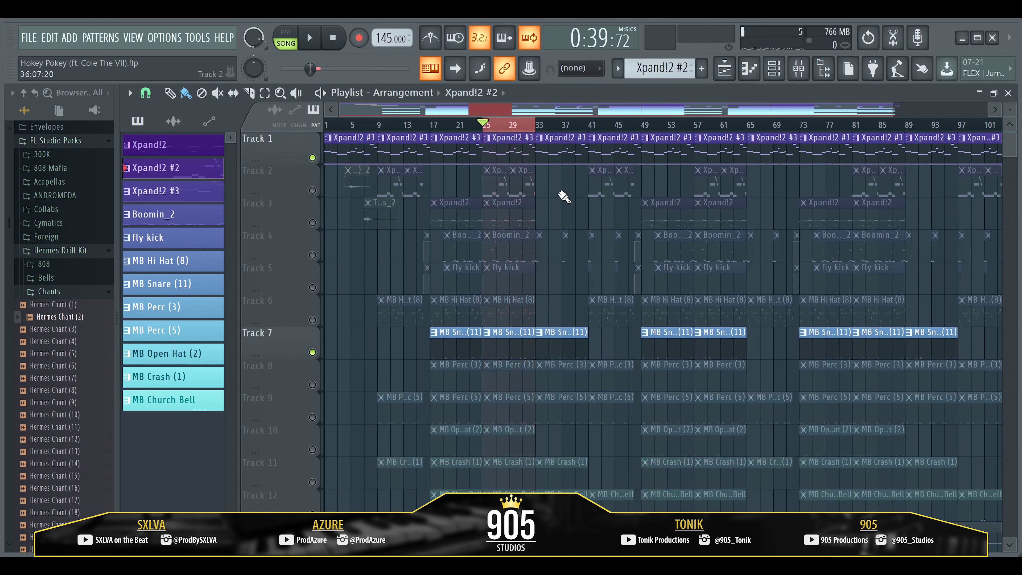
key(space)
key(space)
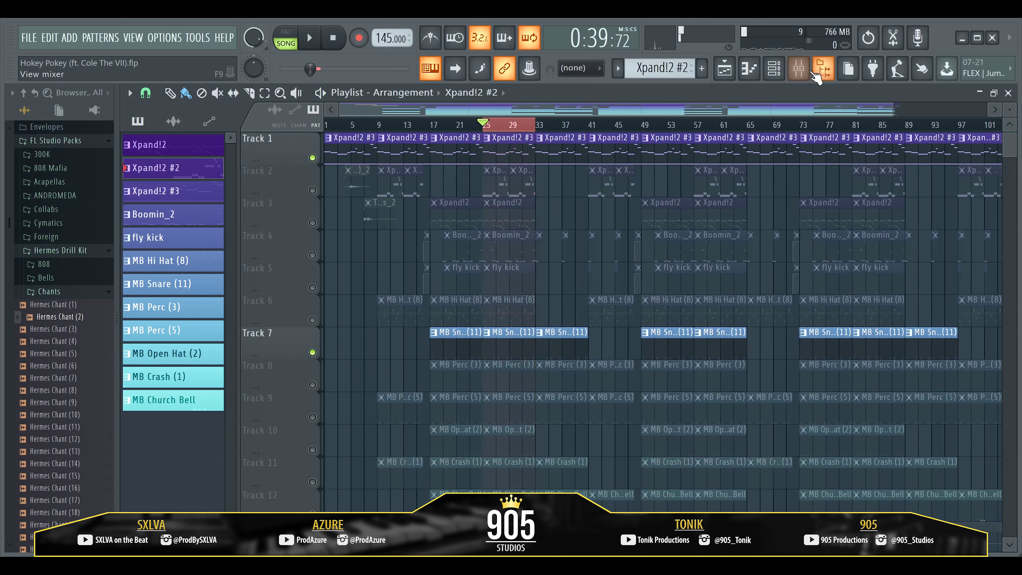
key(F9)
right_click(502, 259)
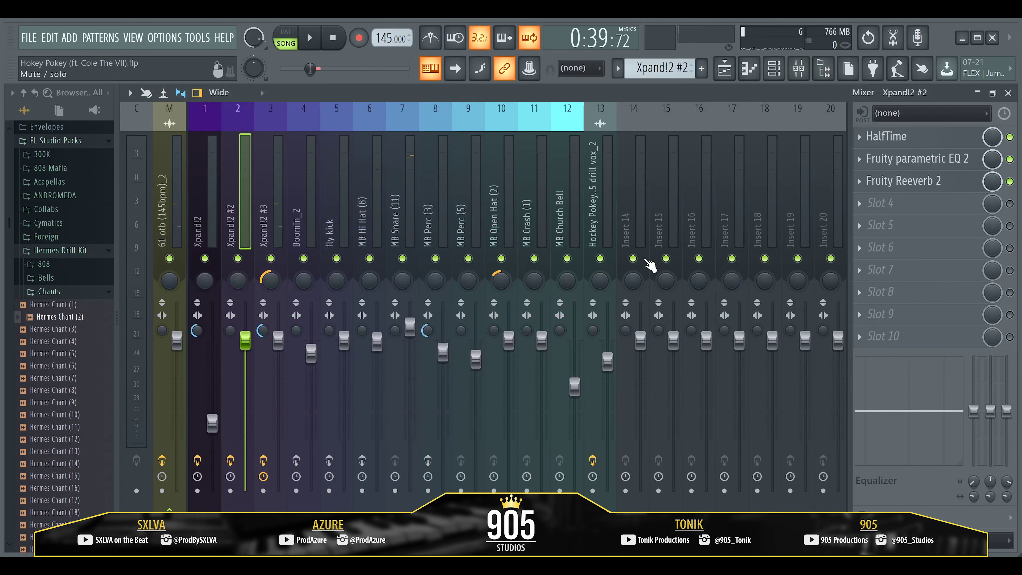
click(615, 259)
Step: Audition the snare while viewing the MB Snare (11) pattern in the channel rack, return to the playlist and stop the song
key(space)
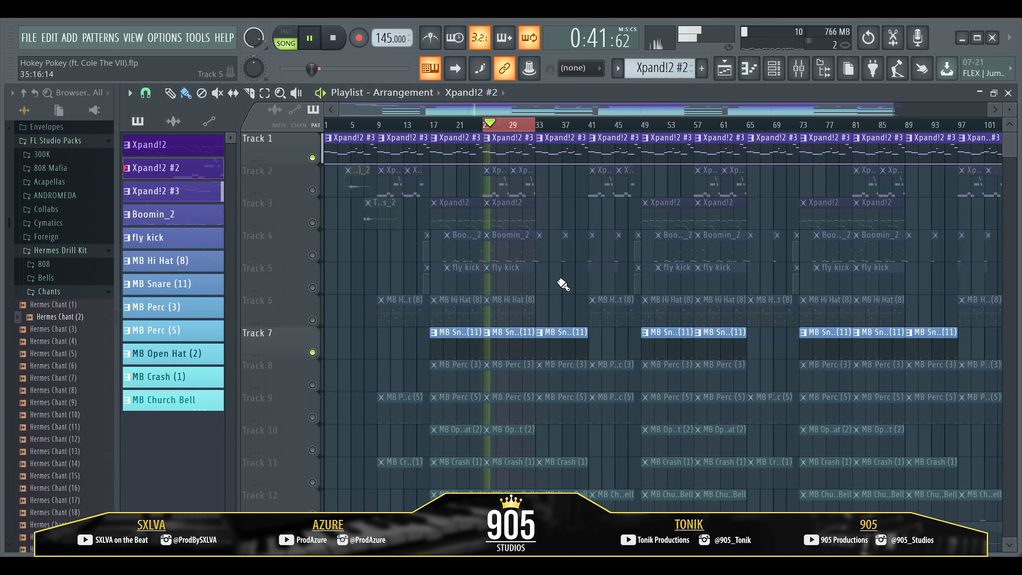
scroll(552, 335, up, 6)
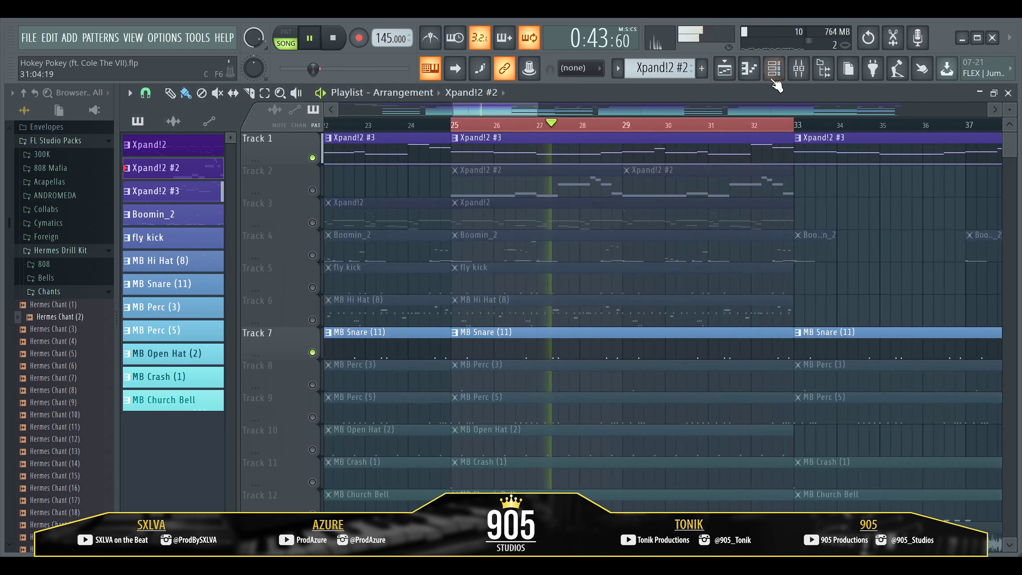
click(774, 69)
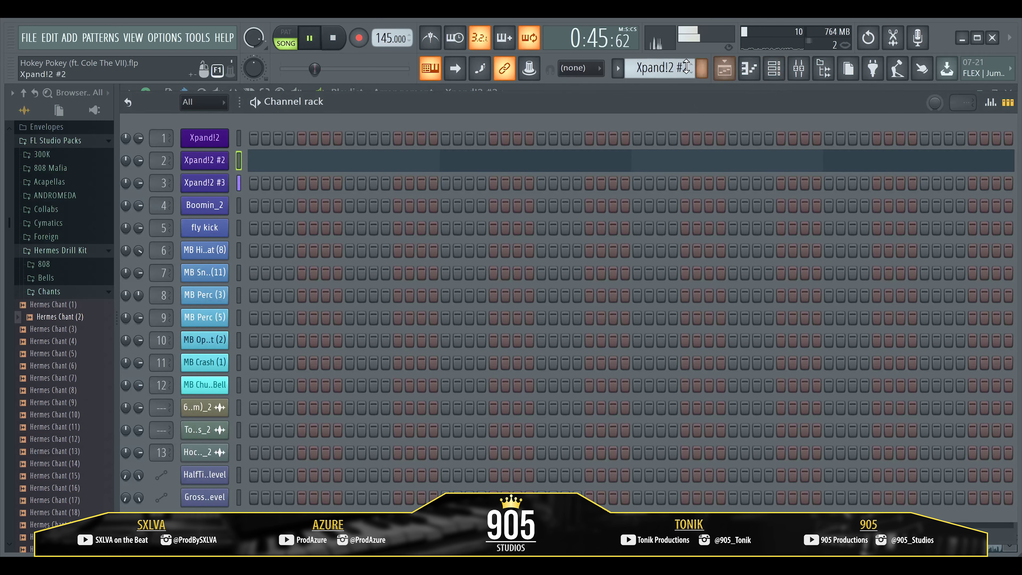
scroll(680, 68, down, 3)
scroll(680, 68, down, 3)
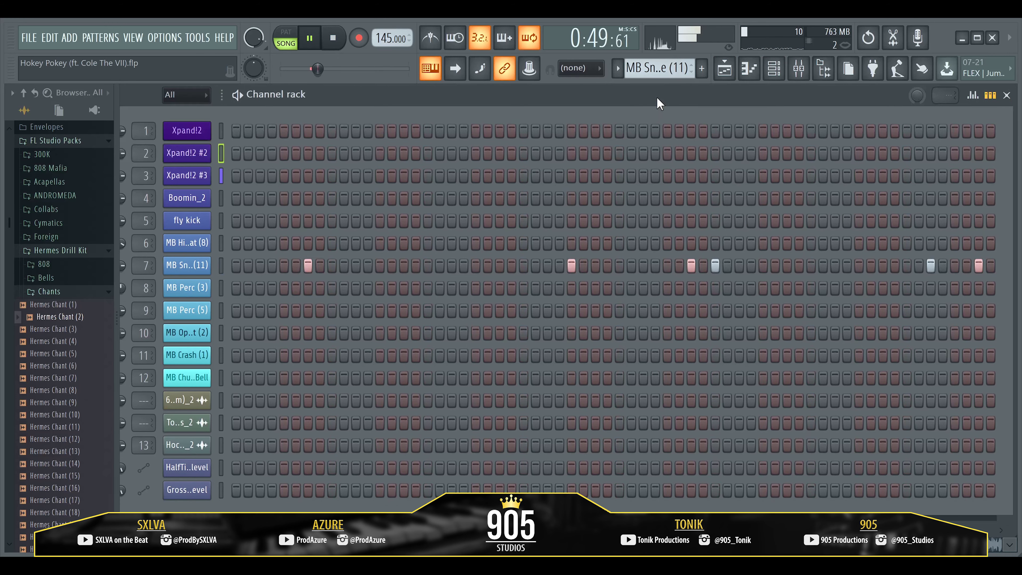
click(733, 74)
key(space)
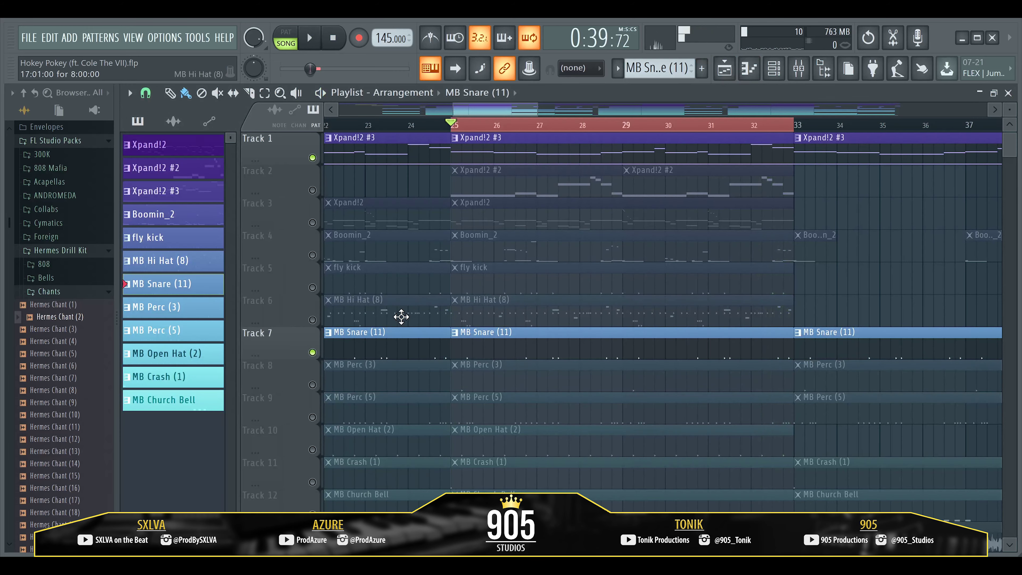
Step: Switch on Track 6 (MB Hi Hat (8)), play the song and inspect the hi-hat notes and velocities in the piano roll
click(313, 319)
key(space)
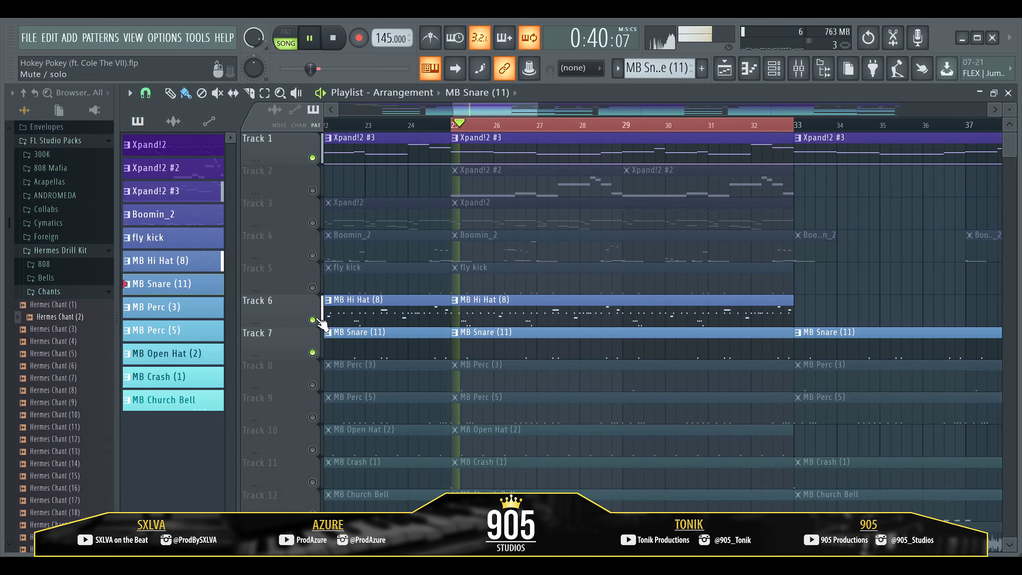
double_click(582, 318)
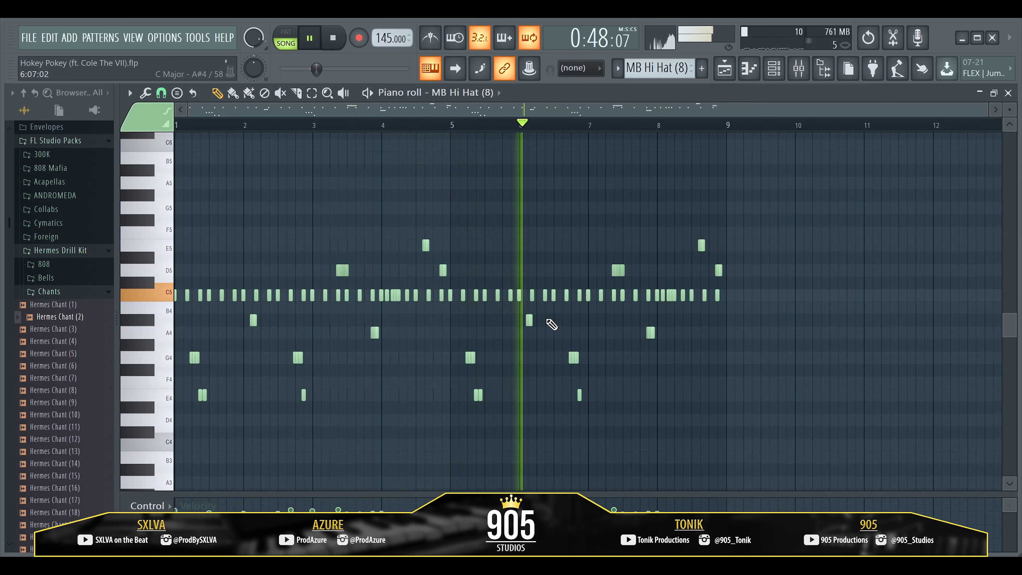
drag(509, 495, 538, 304)
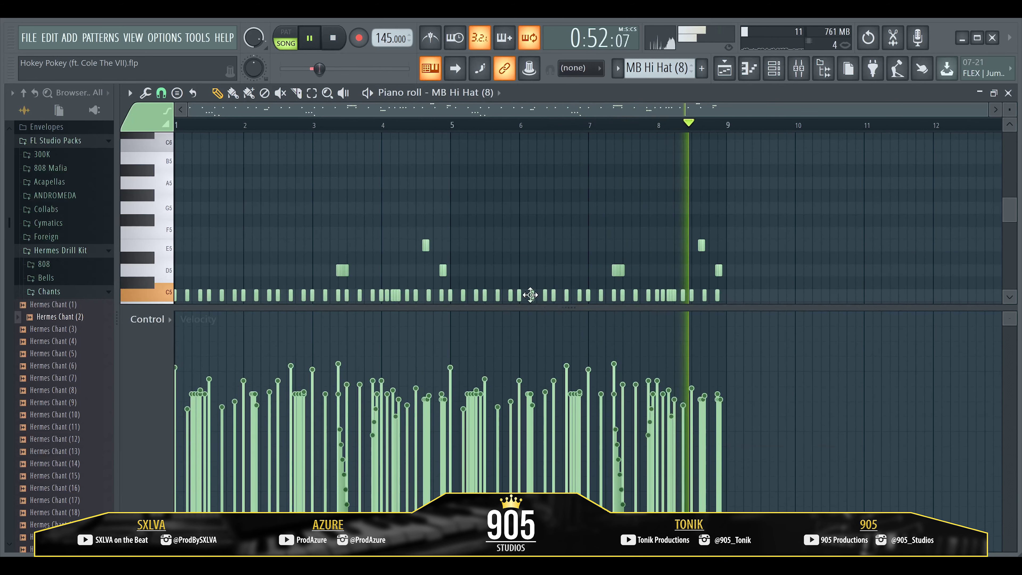
scroll(377, 228, up, 5)
scroll(377, 228, down, 3)
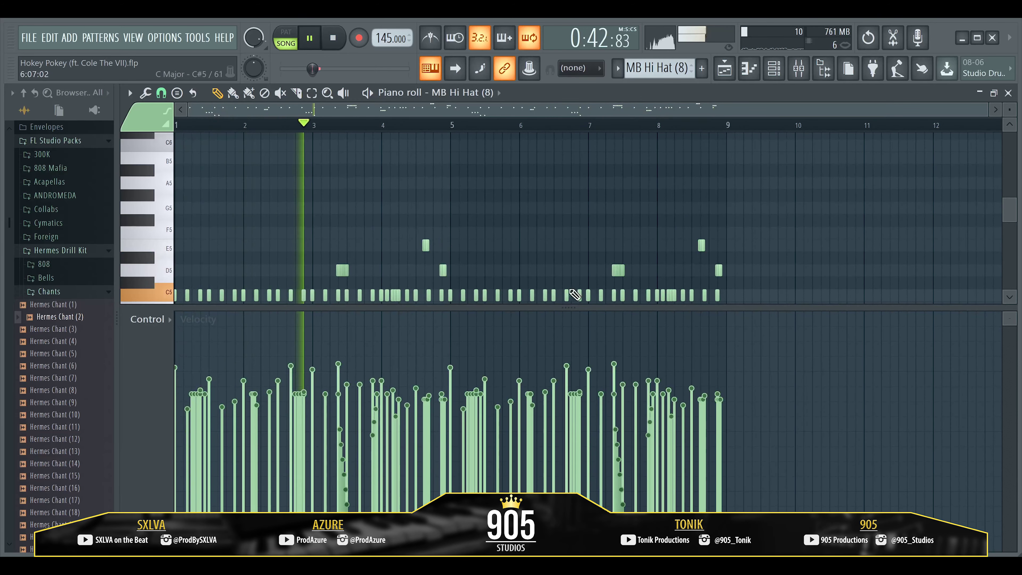
drag(574, 310, 568, 446)
Step: Try lowering the velocity of the E5 hi-hat note in bar 4 to 48%
drag(450, 263, 418, 239)
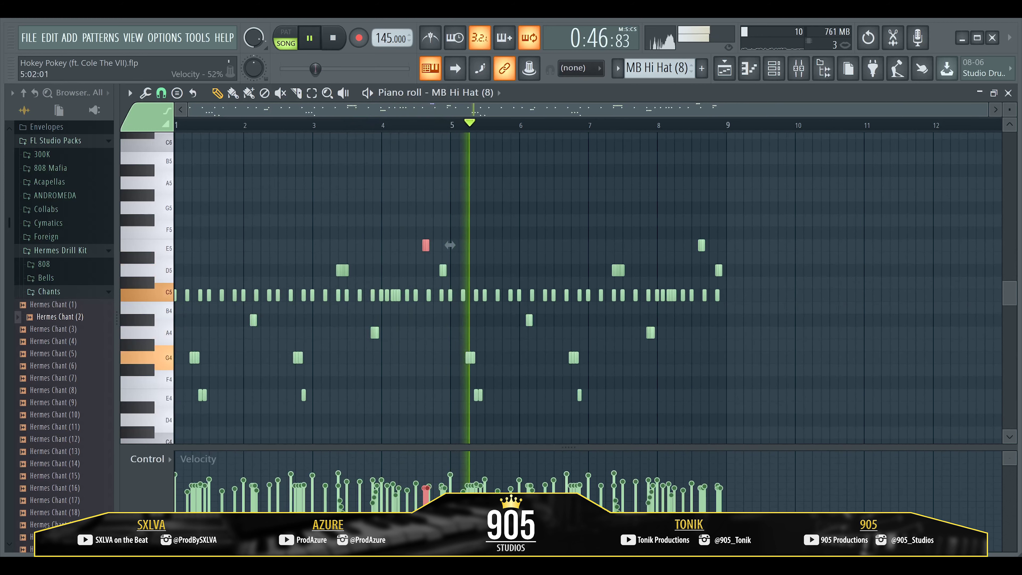
drag(427, 495, 427, 501)
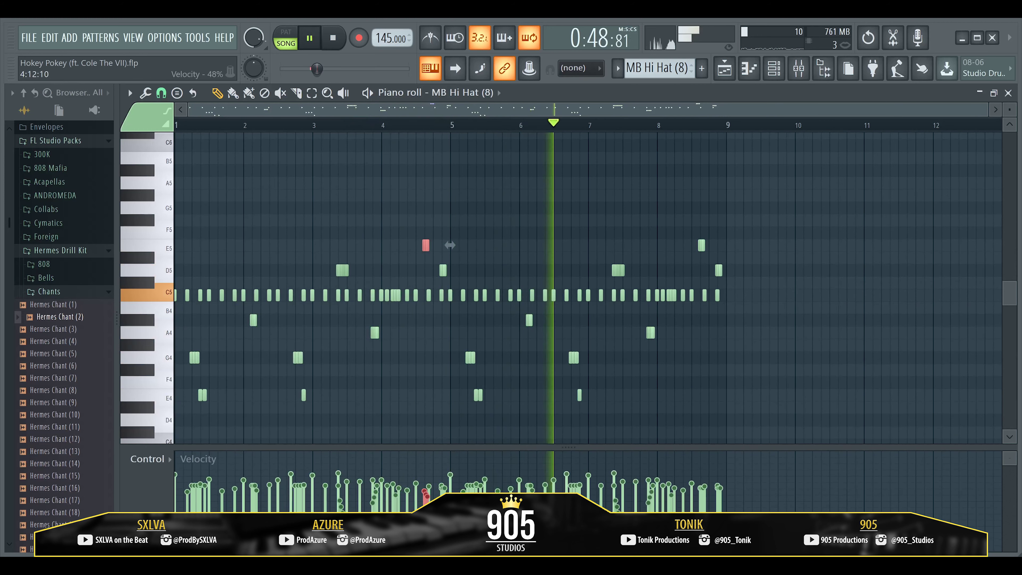
click(621, 187)
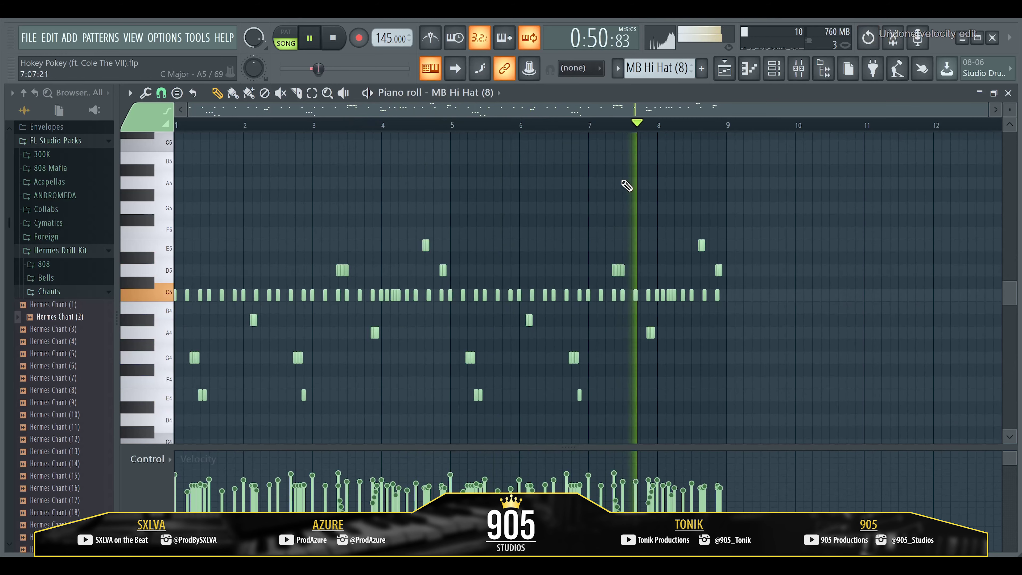
Step: Stop the song, switch on Track 5 (fly kick) in the playlist and audition the kick with the hi-hat and snare
key(space)
click(797, 69)
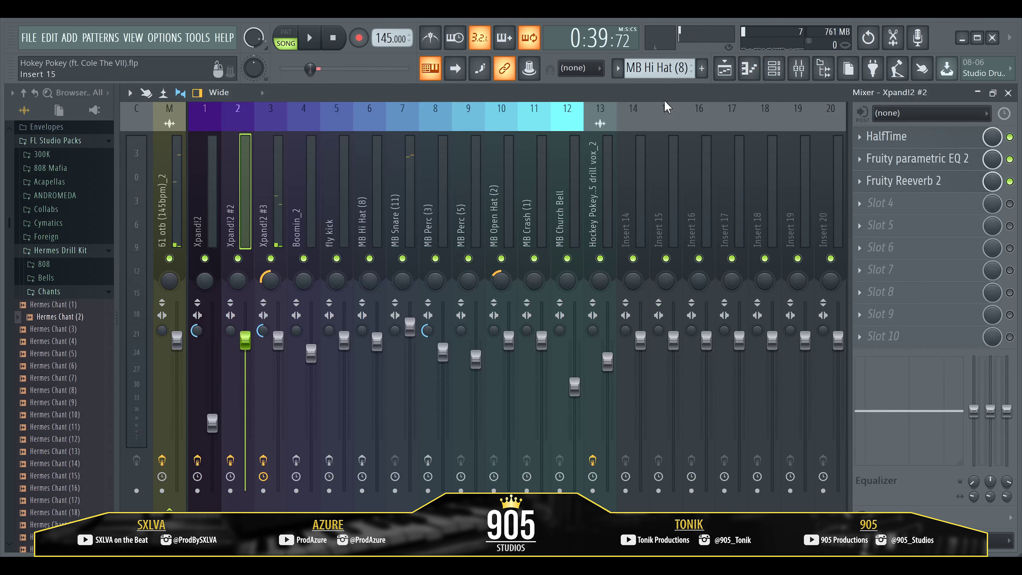
click(725, 69)
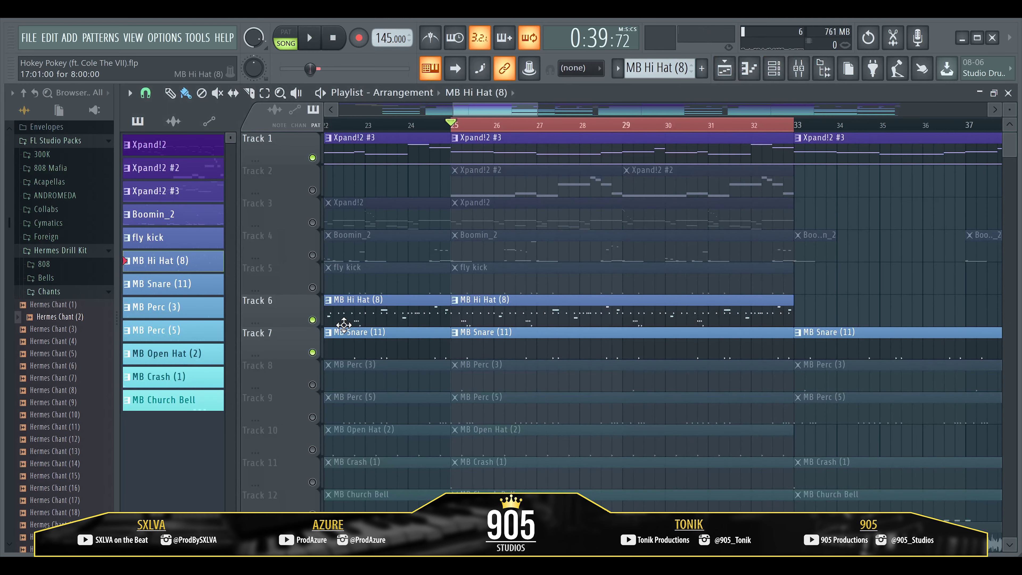
click(312, 287)
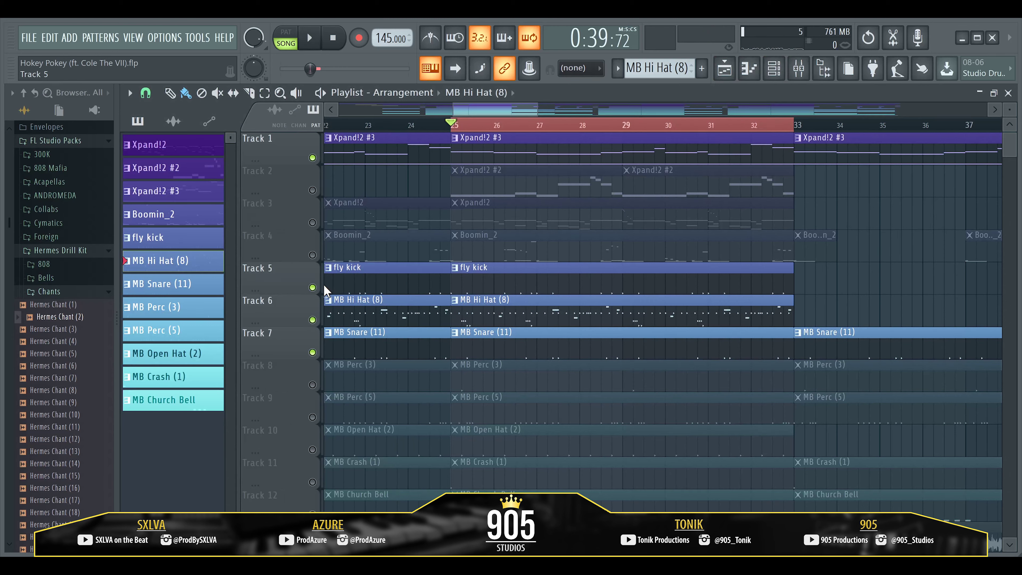
key(space)
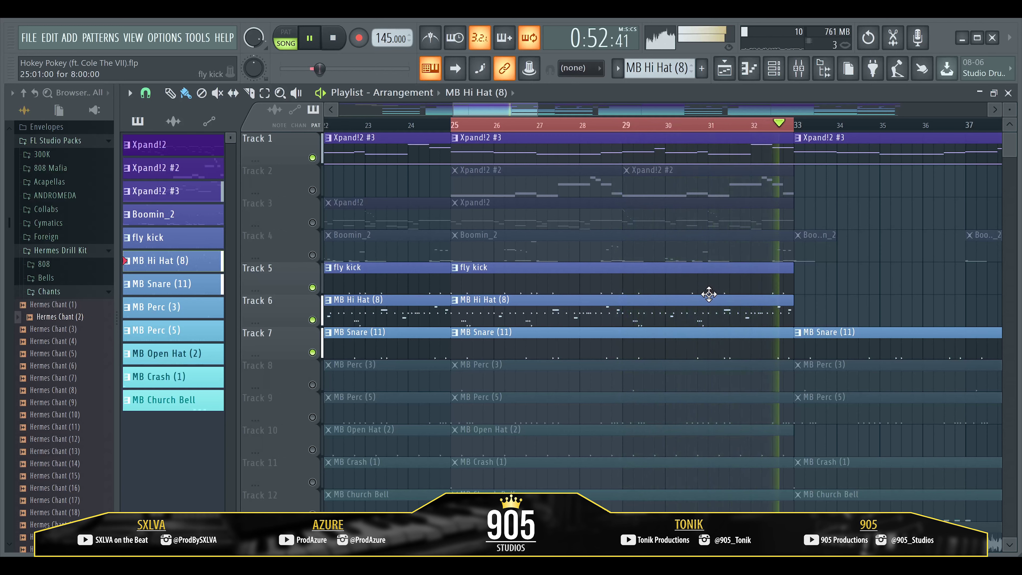
key(space)
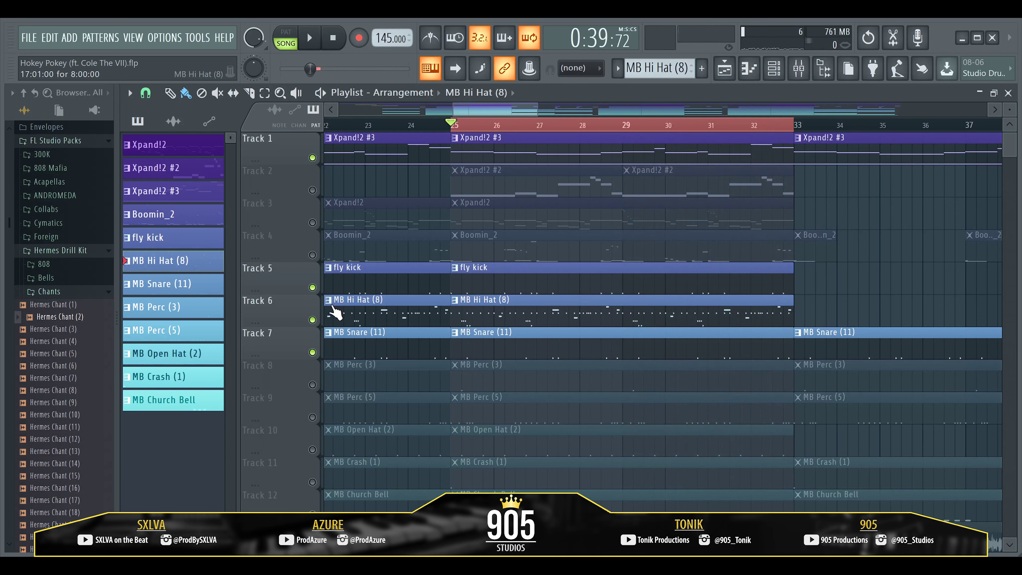
Step: Mute Track 6, switch on Track 4 (Boomin_2) and show the Boomin_2 effect chain in the mixer
click(313, 320)
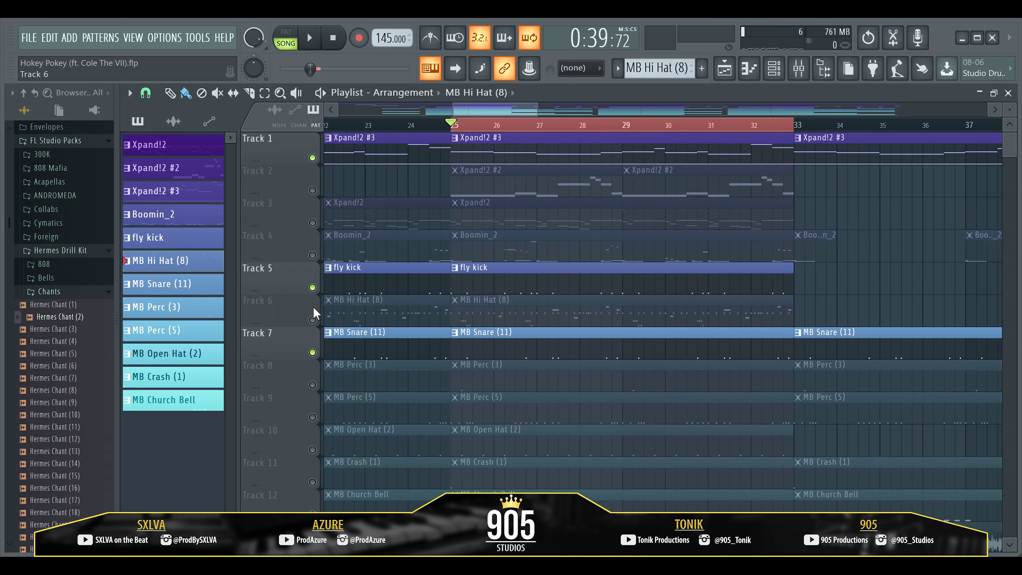
click(313, 255)
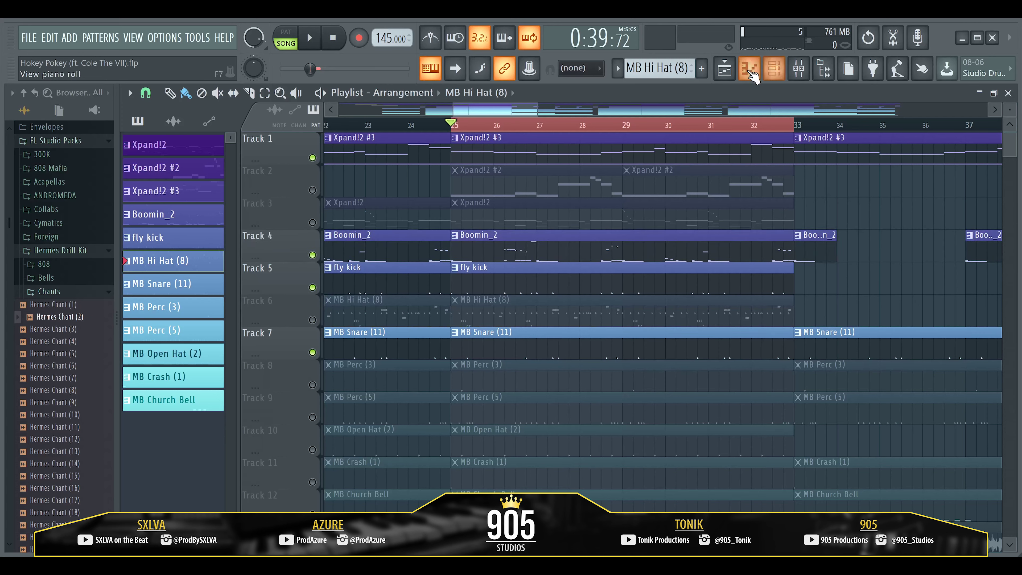
click(809, 80)
click(310, 218)
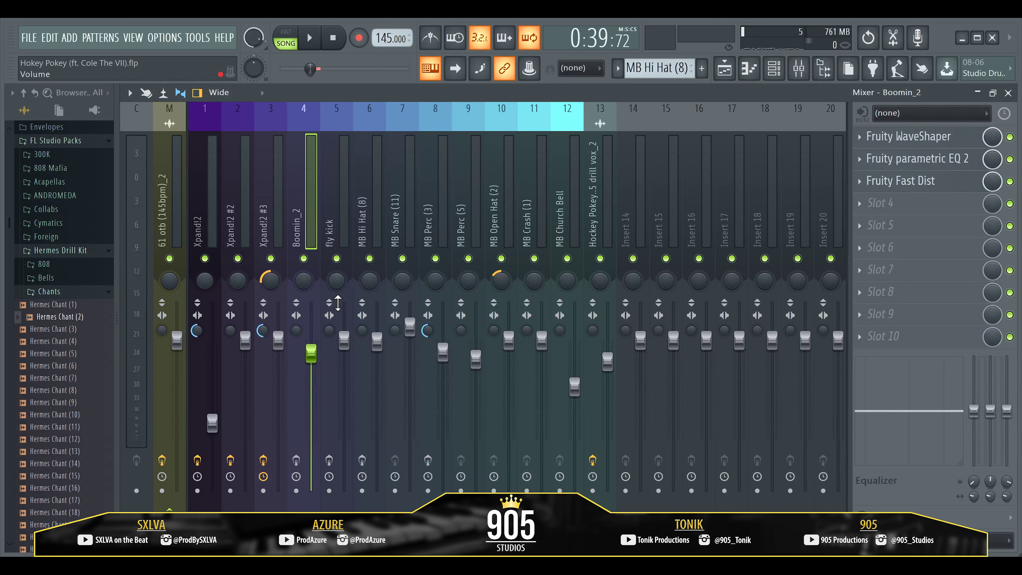
Step: Enable the effect slots of fly kick, MB Hi Hat (8) and MB Perc (3) in the mixer and return to the playlist
click(329, 460)
click(362, 460)
click(427, 460)
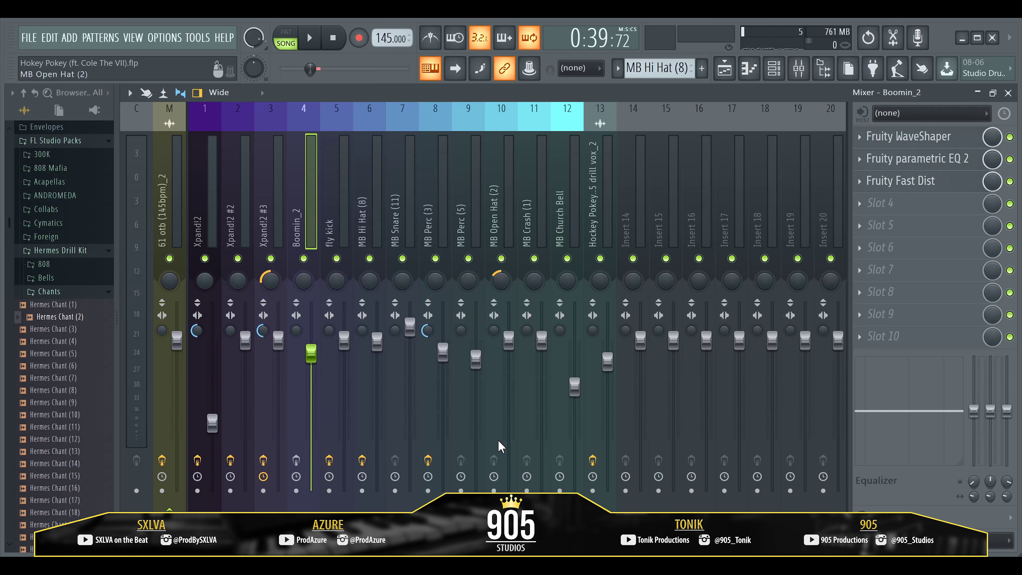
click(749, 68)
click(749, 68)
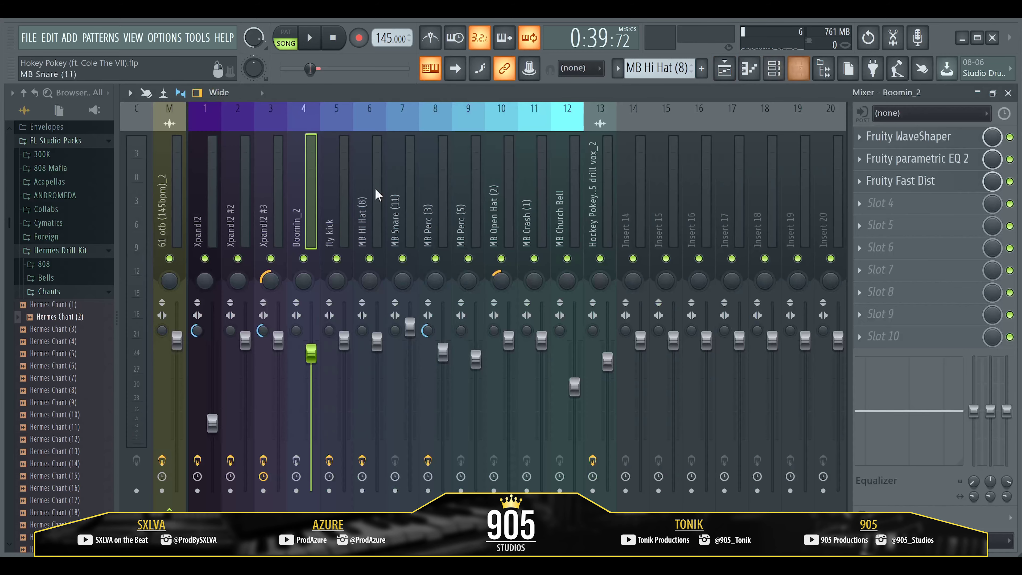
click(724, 69)
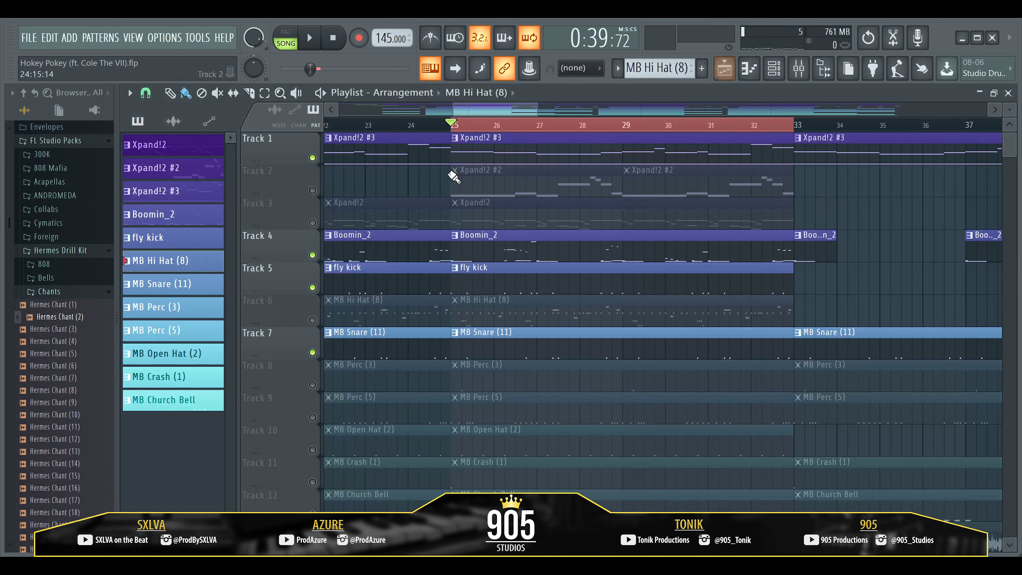
Step: Open the Boomin_2 pattern in the piano roll and audition the first long D#5 note
double_click(479, 231)
scroll(326, 228, up, 5)
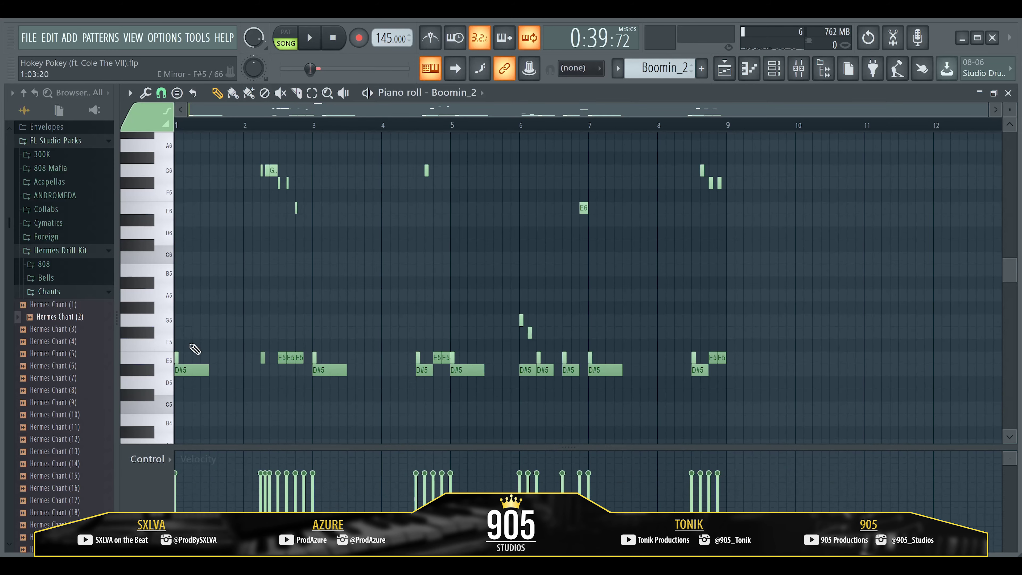
key(space)
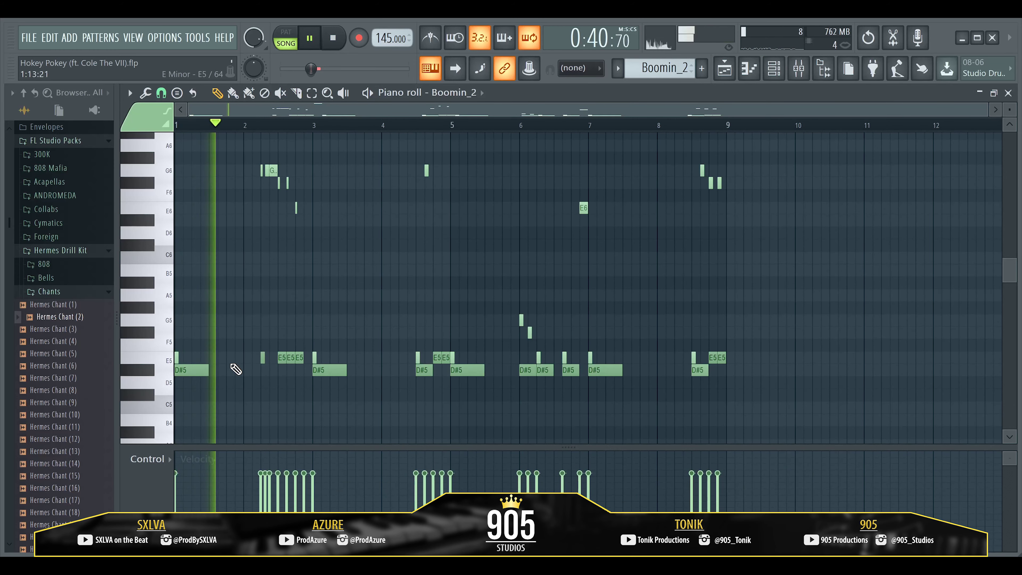
key(space)
key(space)
key(space)
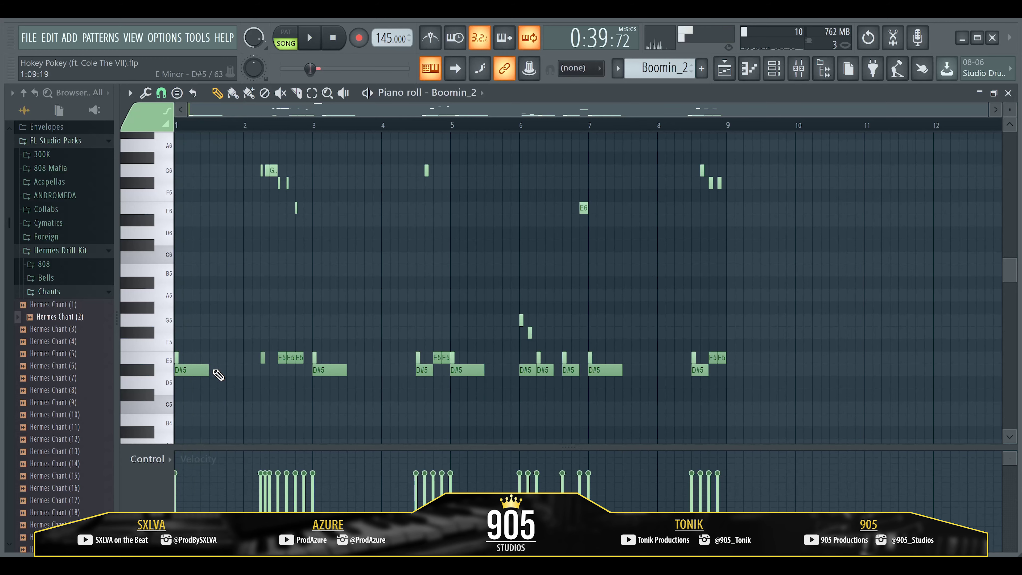
Step: Open the Boomin_2 channel settings, audition the 808 with its volume envelope in view, and examine its cut group settings
click(774, 68)
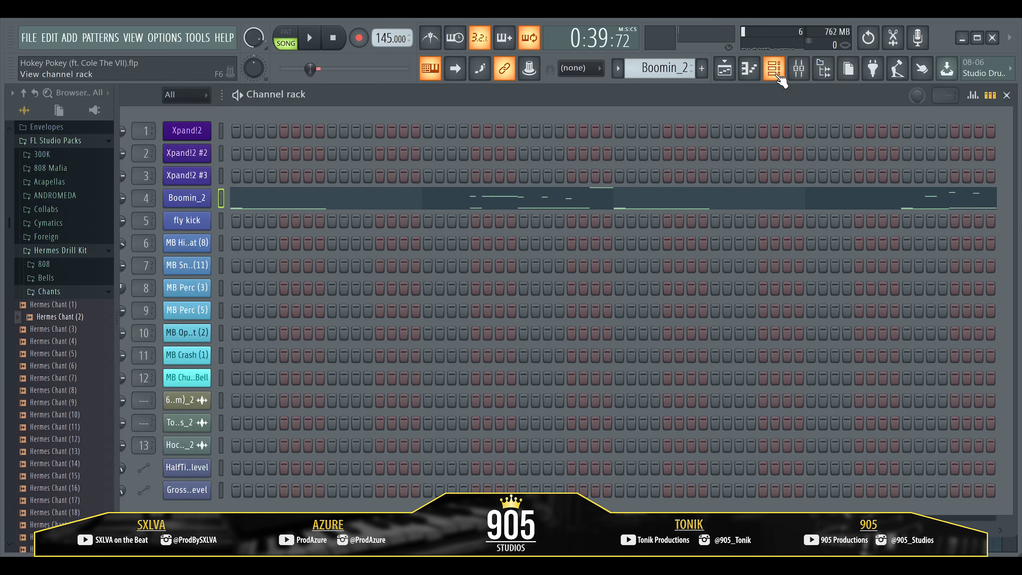
click(210, 197)
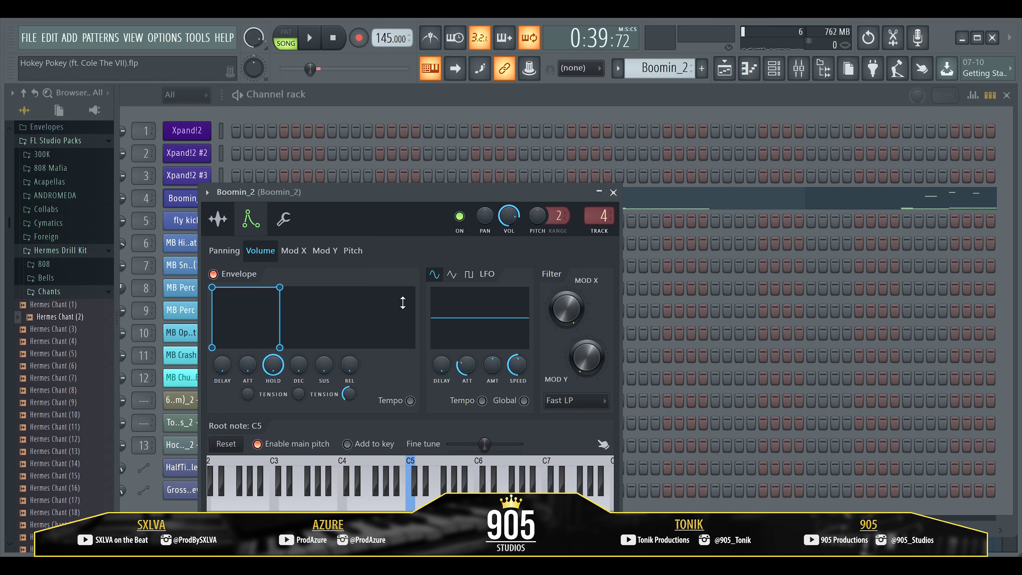
key(q)
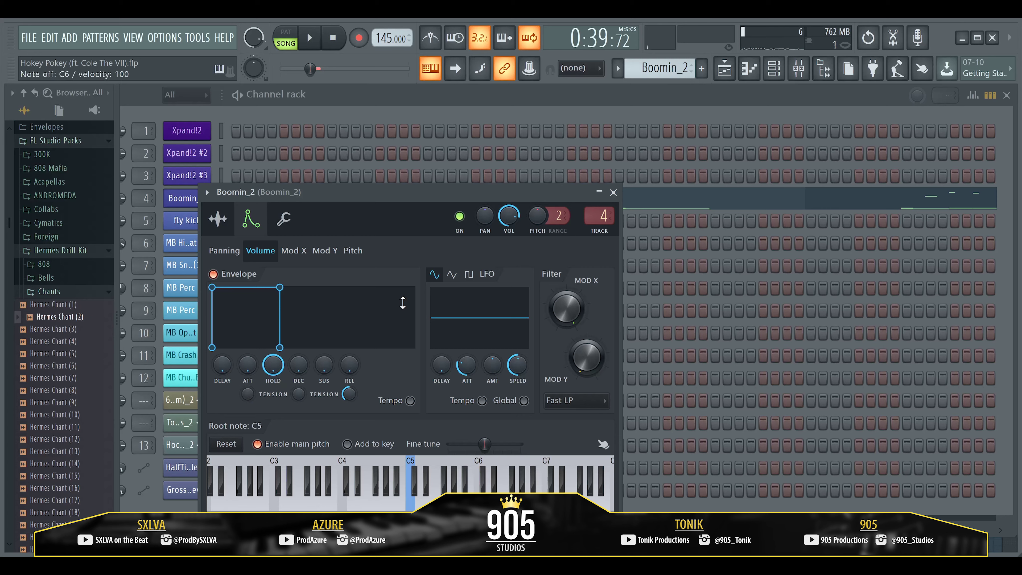
key(q)
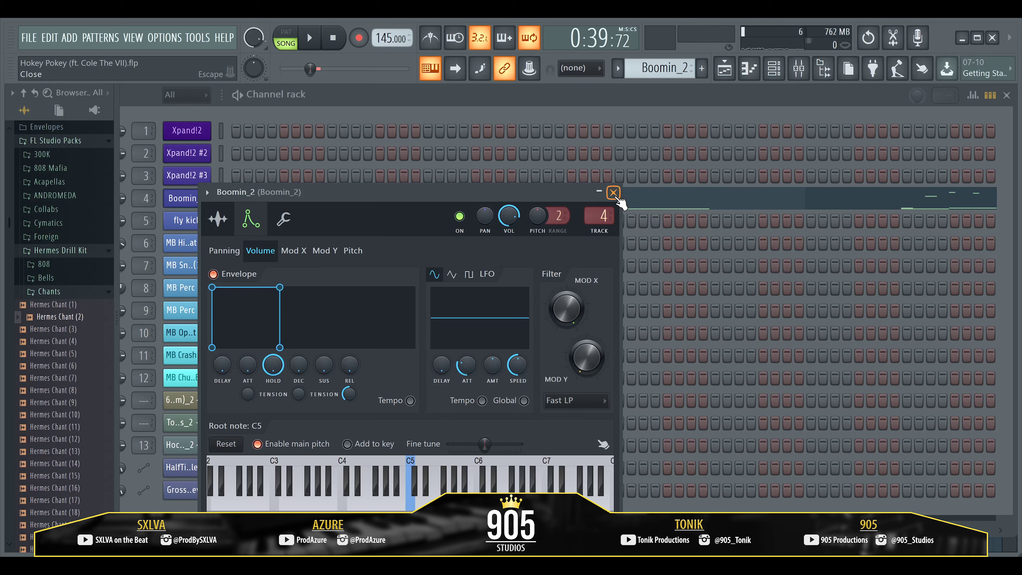
click(287, 219)
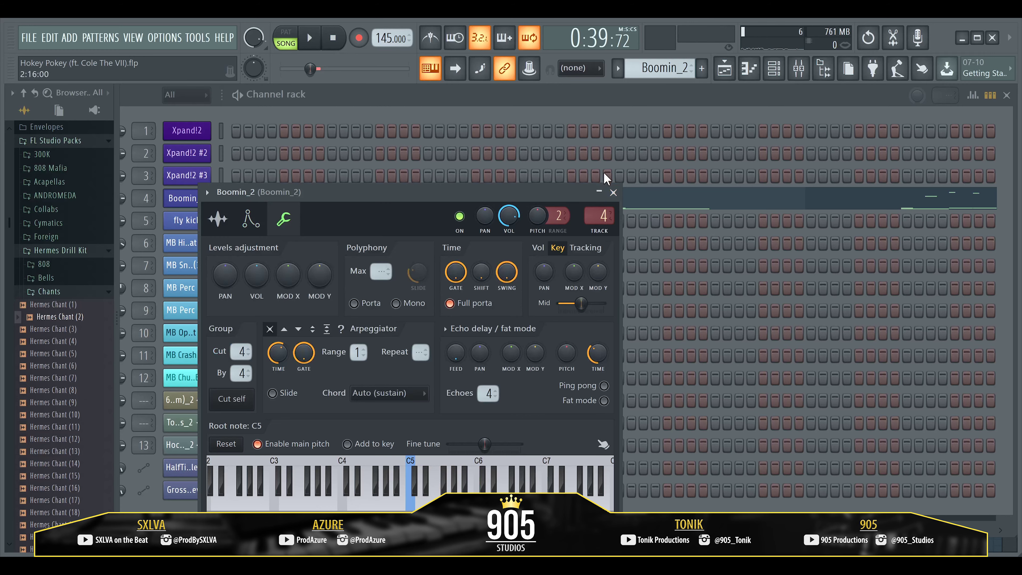
click(613, 192)
Step: Return to the Boomin_2 piano roll and play the eight-bar 808 pattern through, following its slide notes, until the loop restarts
click(749, 68)
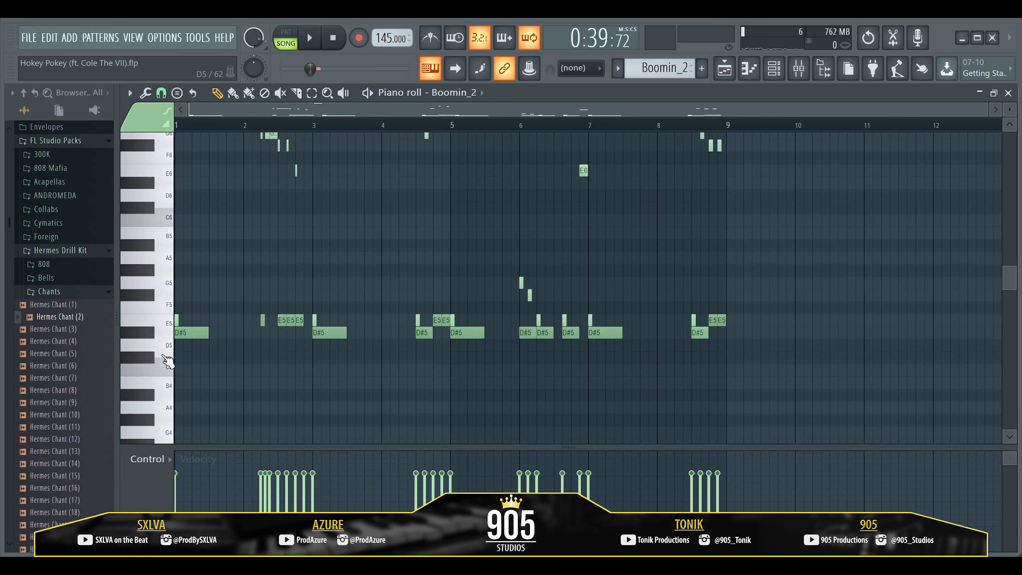
scroll(221, 342, up, 5)
scroll(345, 362, down, 5)
scroll(177, 329, up, 10)
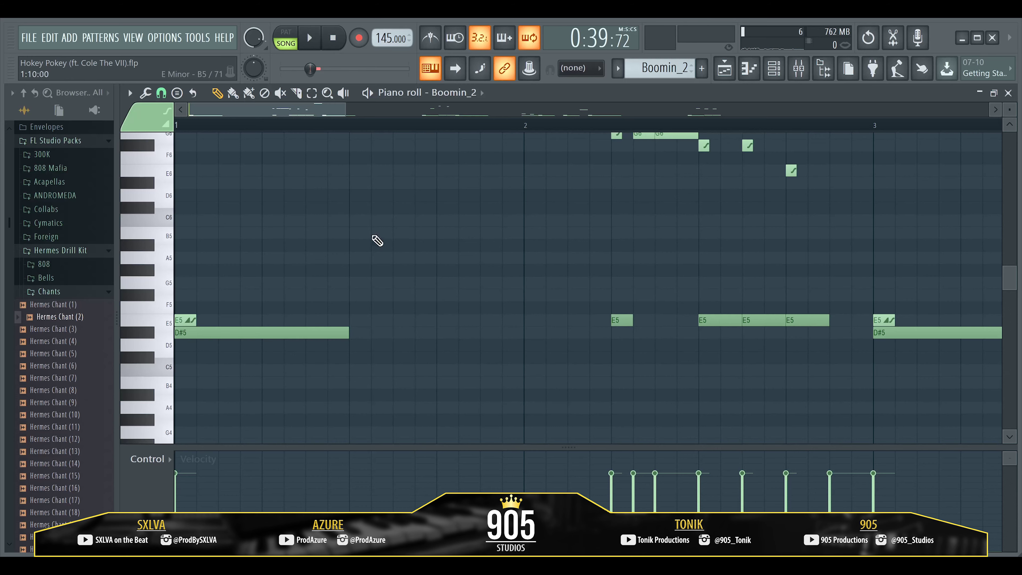
key(space)
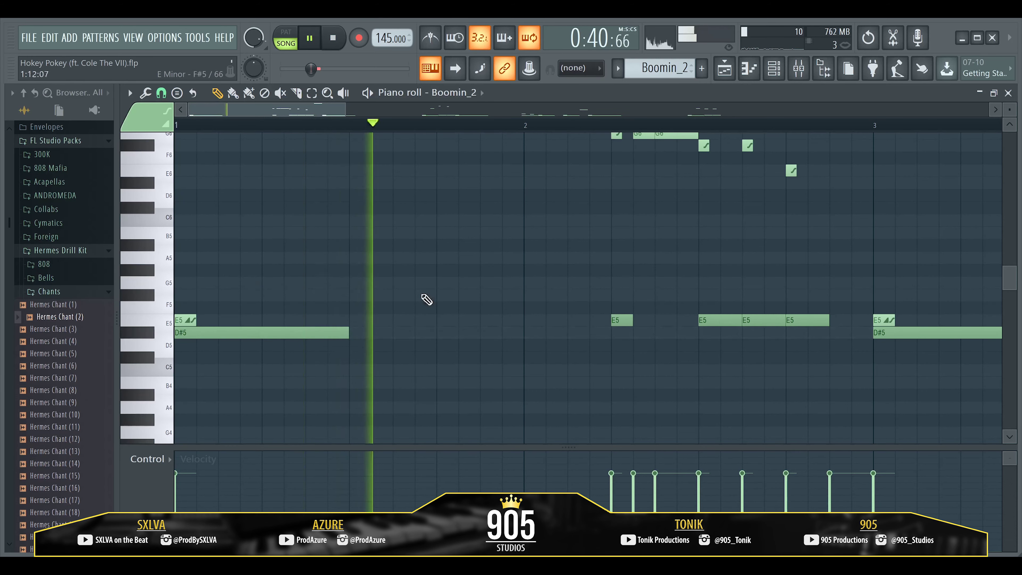
scroll(662, 308, up, 3)
ctrl+scroll(644, 328, down, 3)
scroll(605, 326, down, 3)
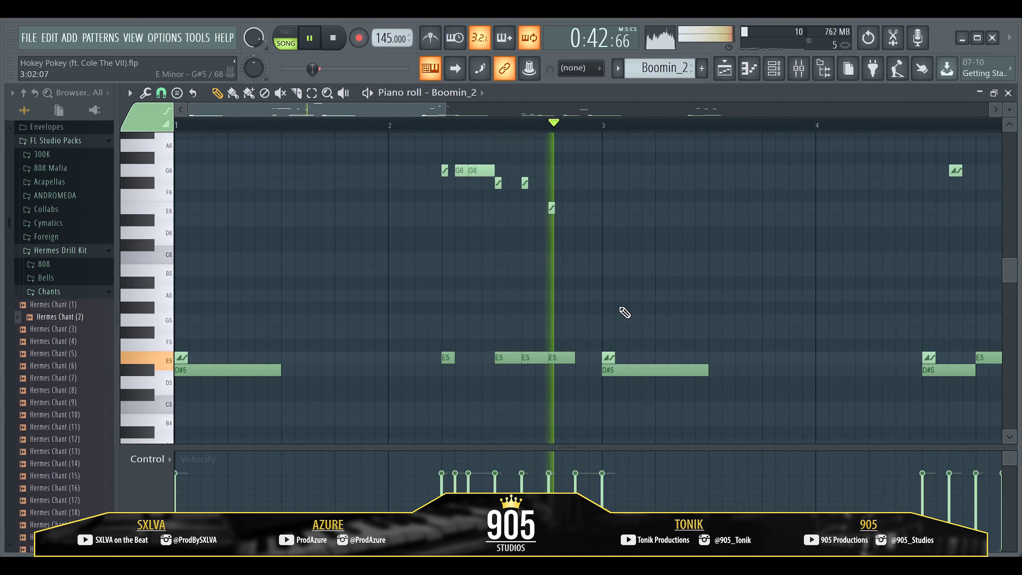
ctrl+scroll(535, 285, down, 2)
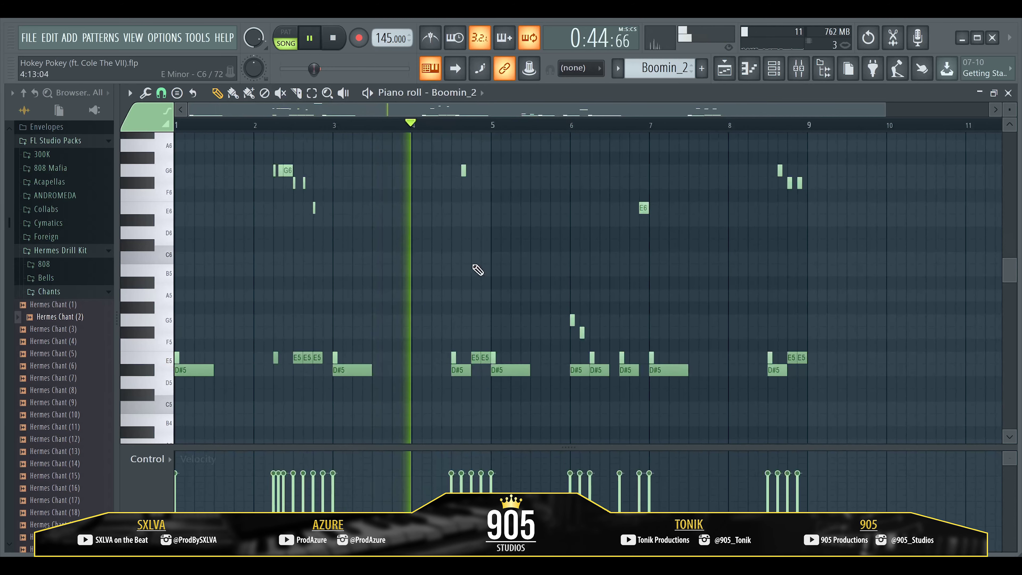
ctrl+scroll(499, 278, down, 1)
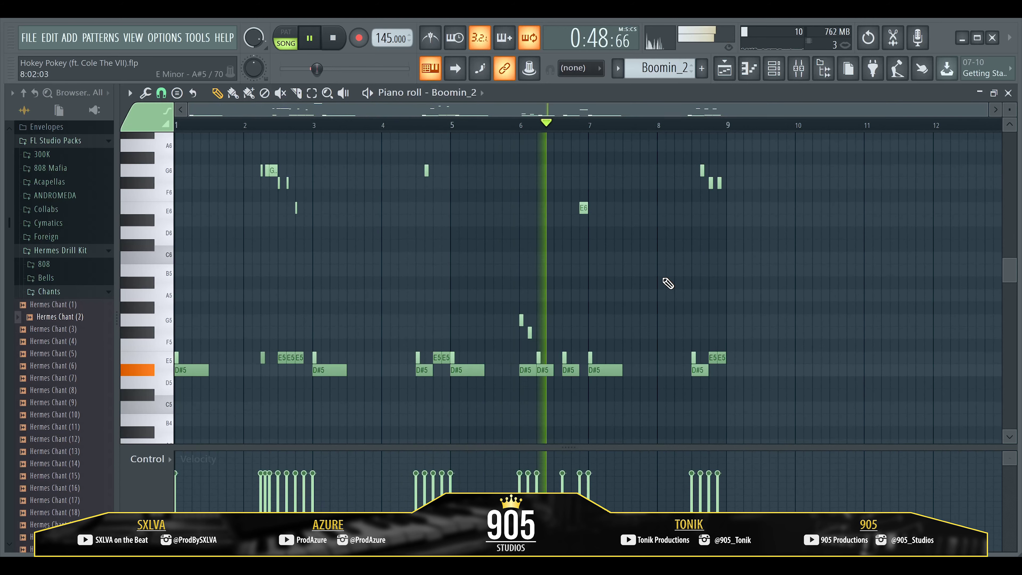
scroll(667, 283, up, 1)
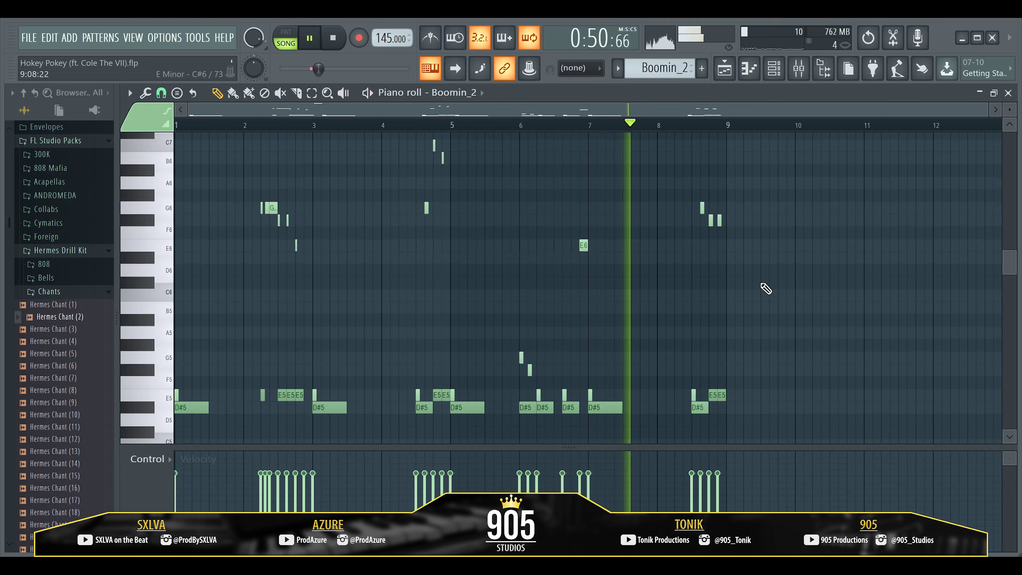
scroll(782, 286, down, 1)
scroll(783, 285, up, 1)
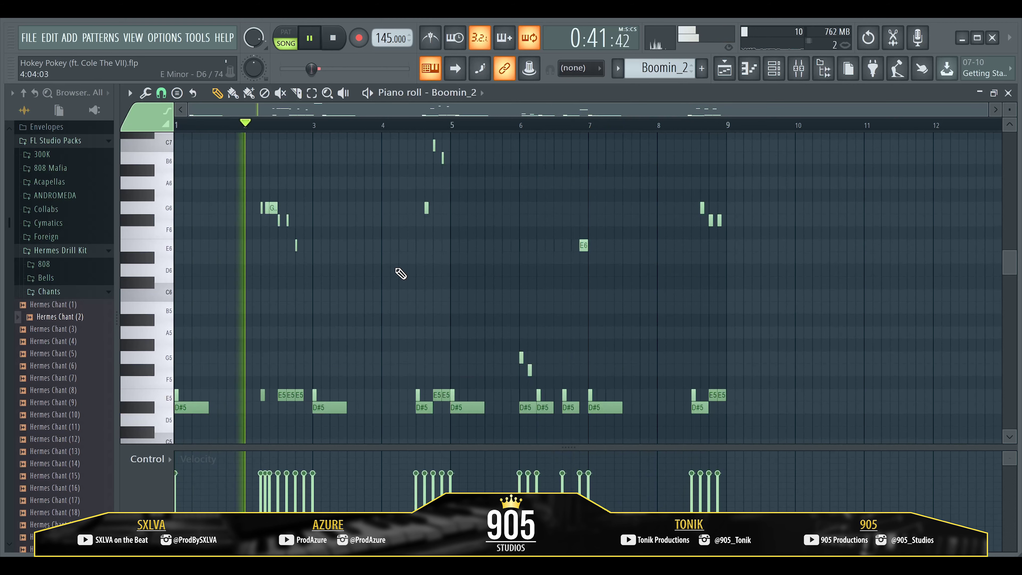
key(space)
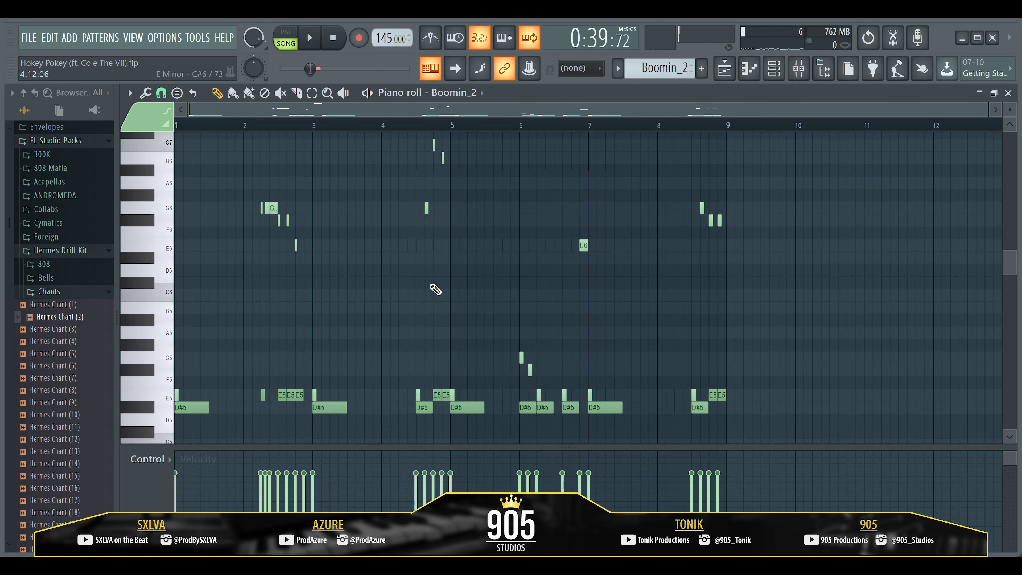
Step: Show note pan for the Boomin_2 notes and select the panned slide notes in bars 2, 4 and 8
click(157, 468)
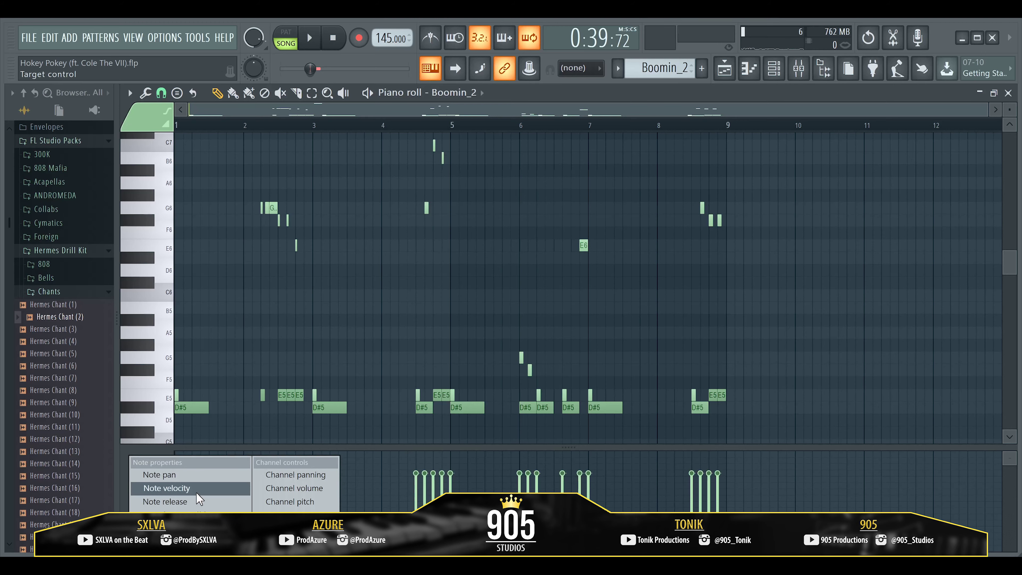
click(193, 475)
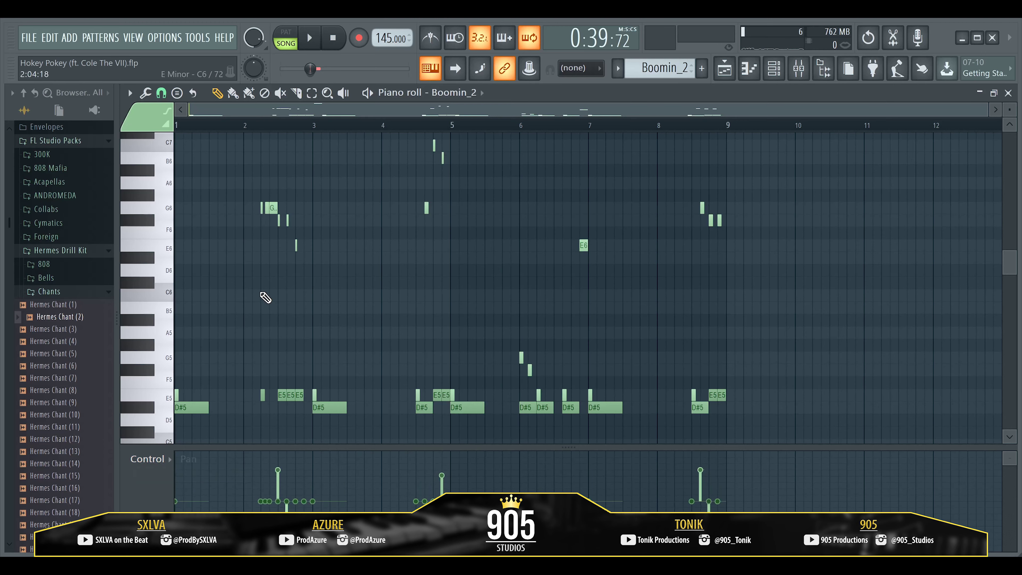
scroll(265, 299, up, 3)
drag(283, 215, 356, 243)
drag(699, 179, 625, 115)
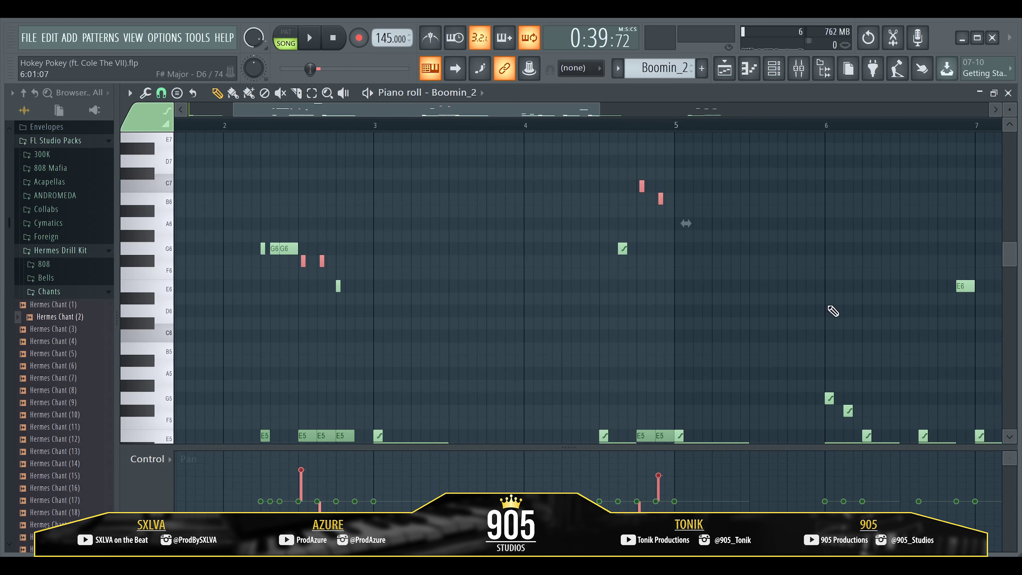
scroll(652, 244, up, 4)
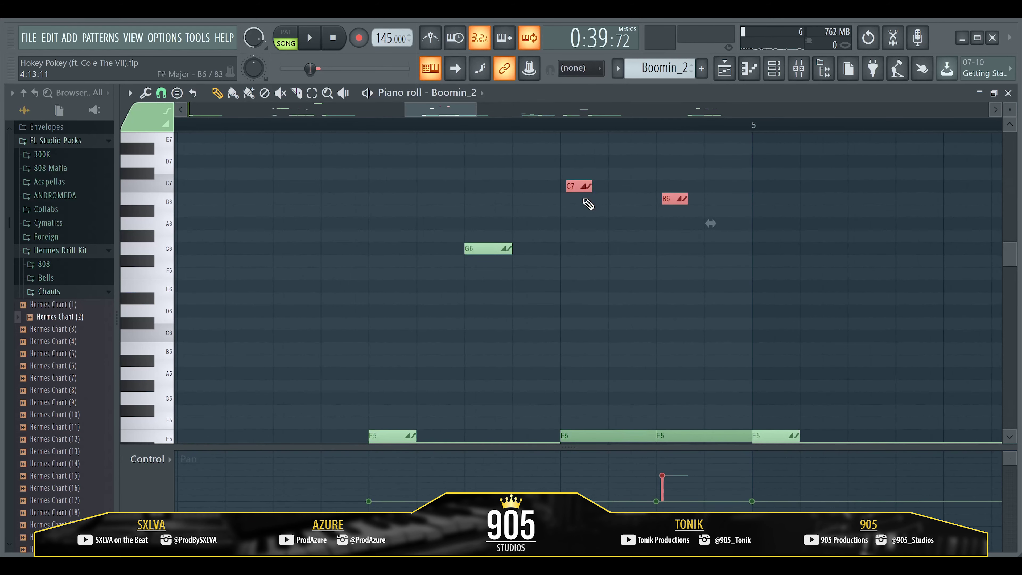
scroll(776, 292, down, 5)
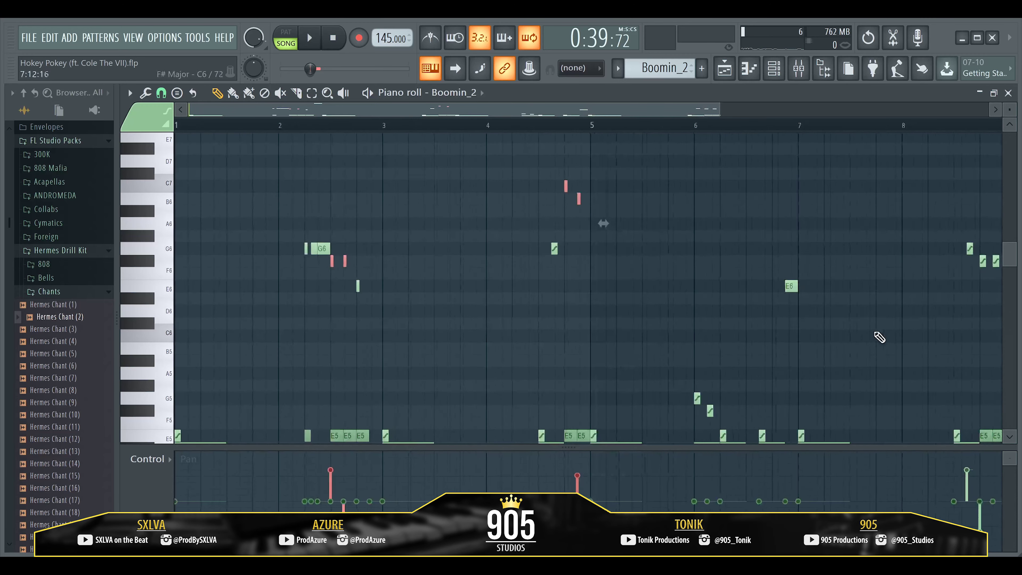
mouse_move(841, 257)
mouse_down()
mouse_move(824, 264)
mouse_move(838, 276)
mouse_up()
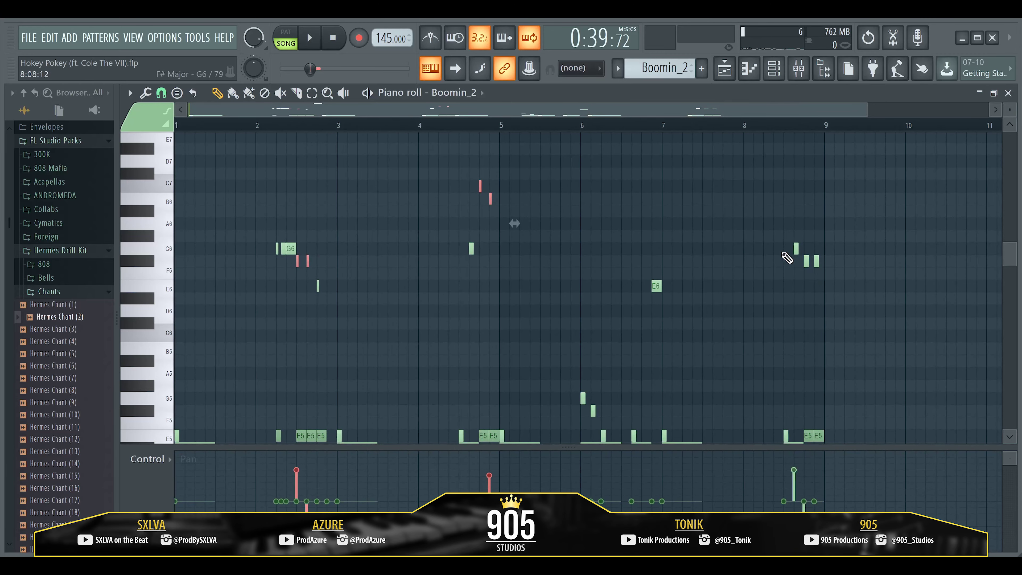
drag(782, 239, 814, 283)
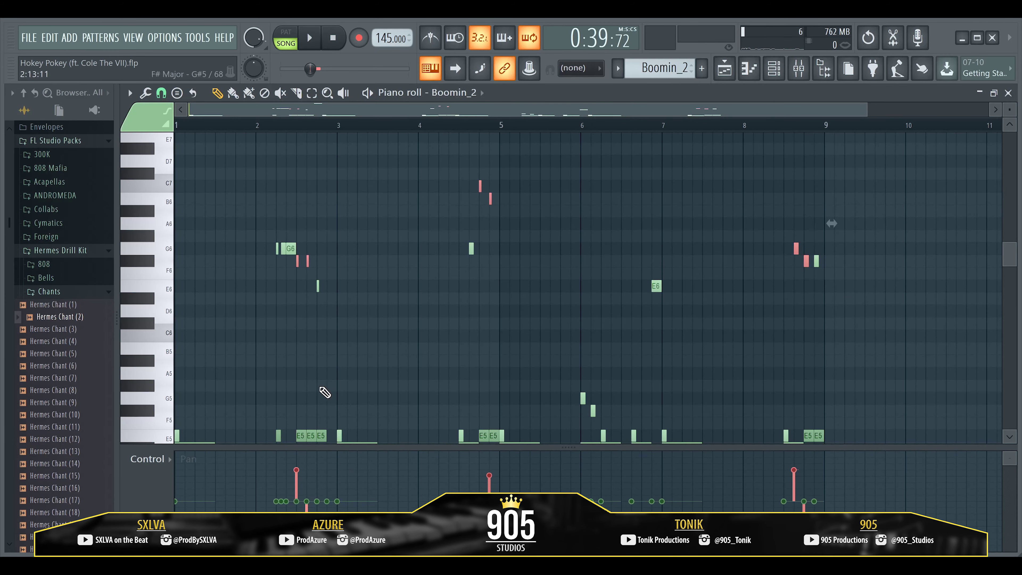
Step: Inspect the Fruity WaveShaper, Fruity parametric EQ 2 and Fruity Fast Dist effects on the Boomin_2 mixer track
click(795, 69)
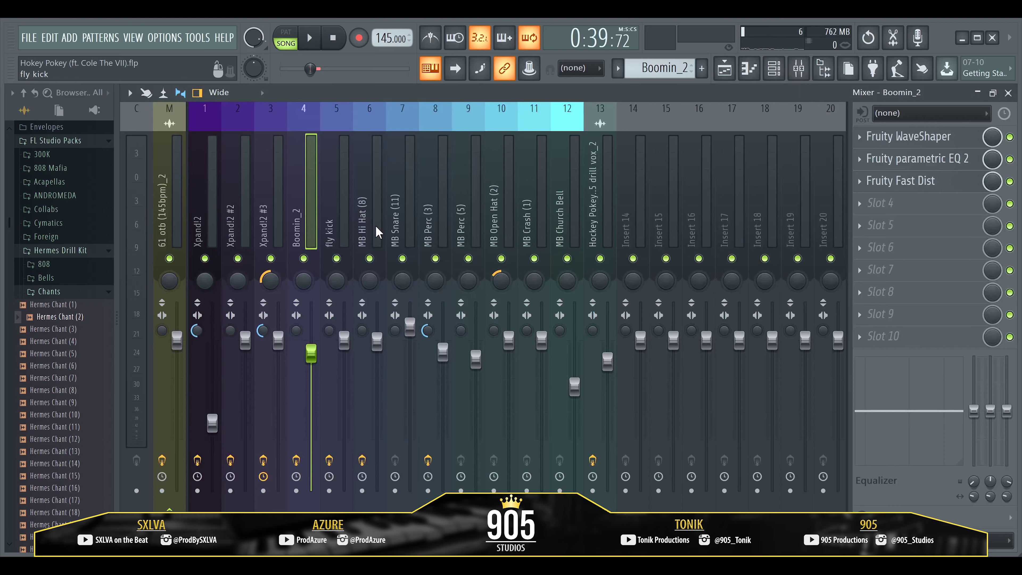
click(937, 139)
click(936, 139)
click(930, 158)
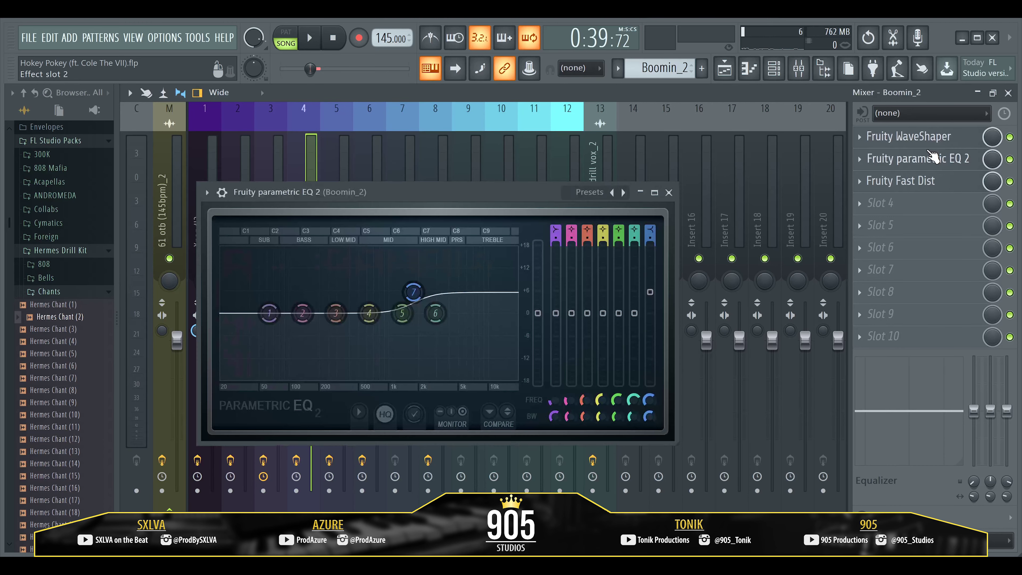
click(930, 161)
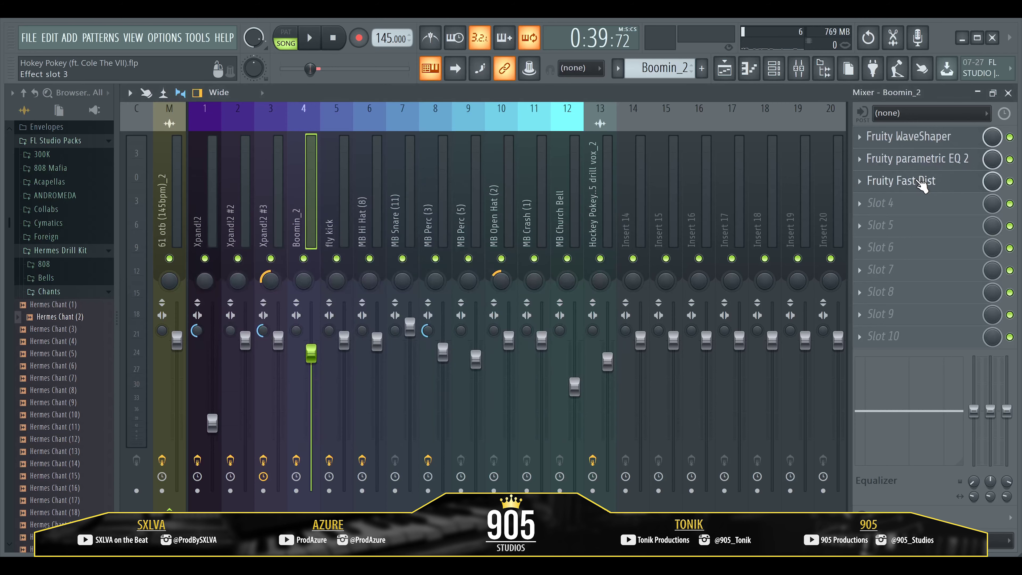
click(921, 182)
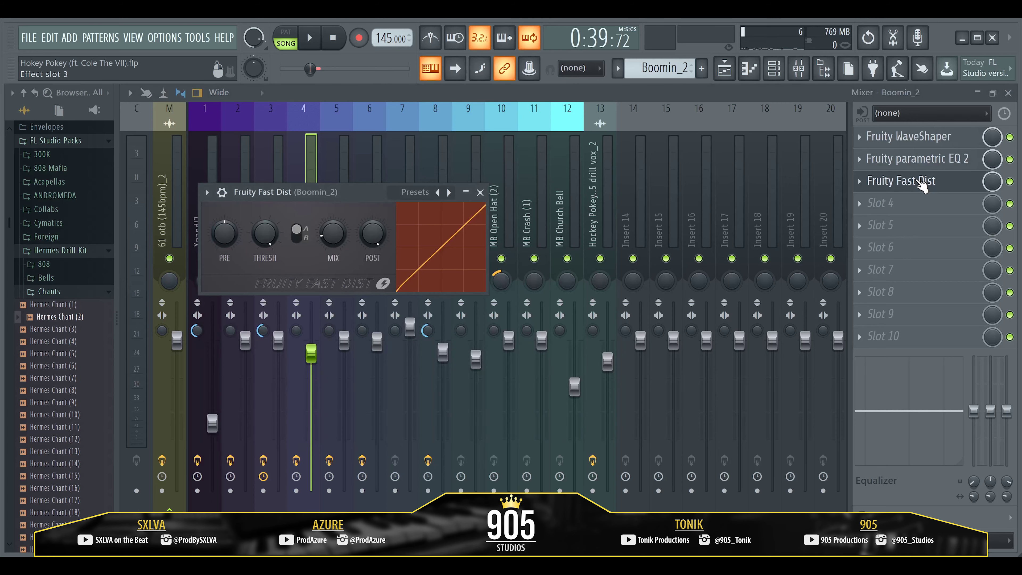
click(481, 193)
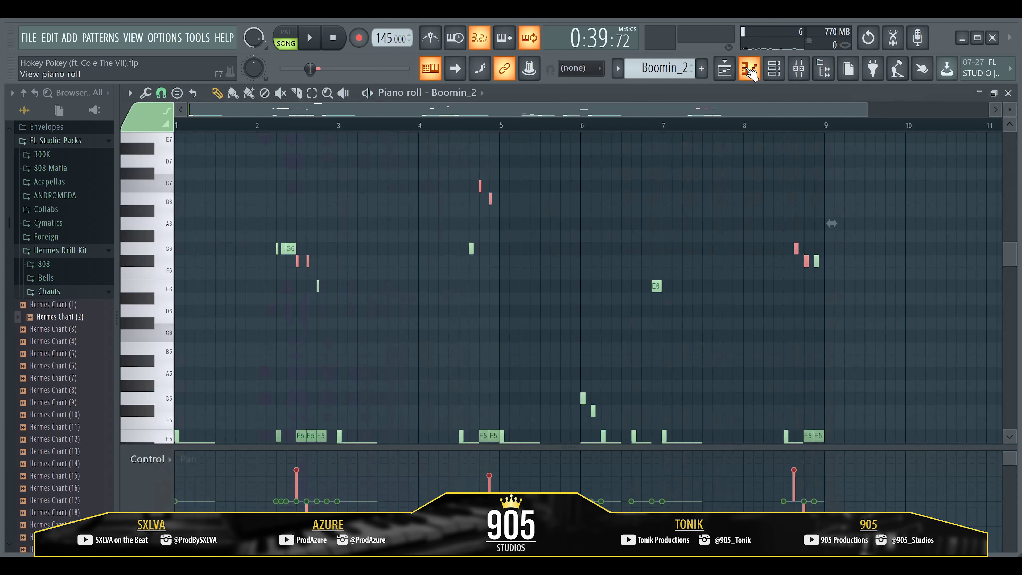
Step: Return to the Boomin_2 piano roll and audition the panned 808 slides with the kick and snare
click(749, 71)
scroll(376, 281, down, 3)
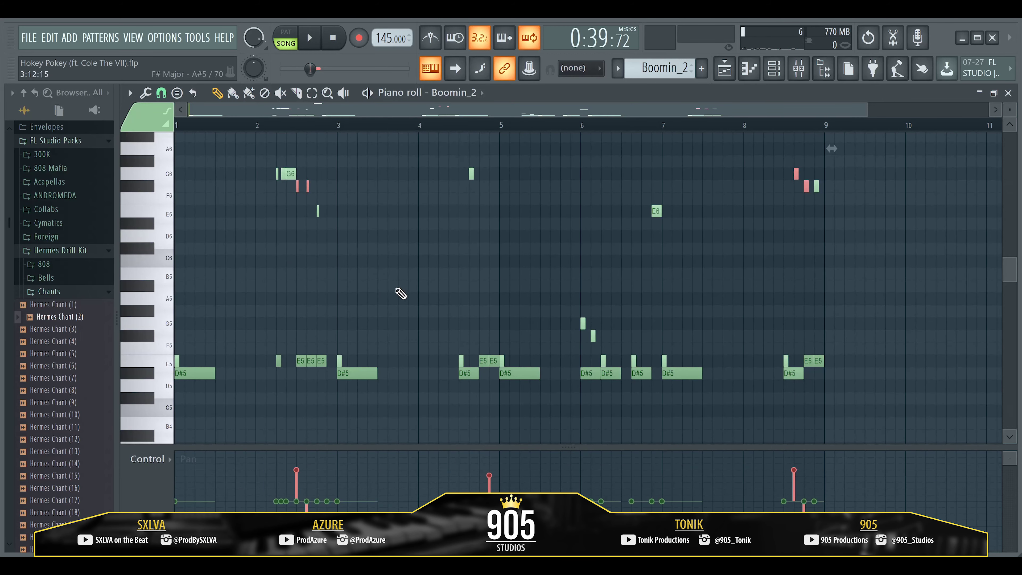
key(space)
scroll(340, 302, up, 3)
scroll(374, 335, down, 2)
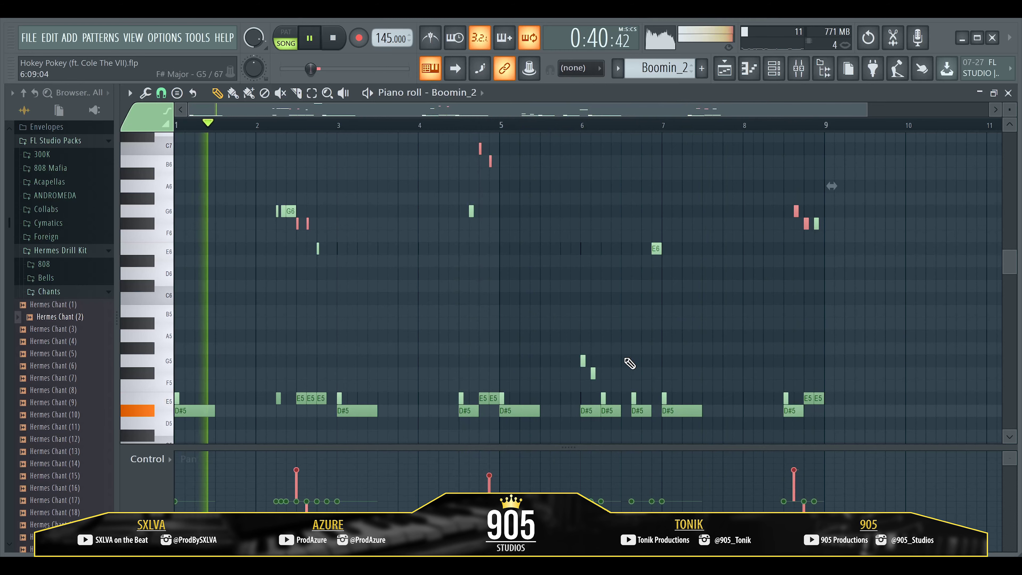
key(space)
Step: In the playlist, mute Track 4 (Boomin_2) and Track 5 (fly kick) and switch on Track 6 (MB Hi Hat (8))
click(799, 68)
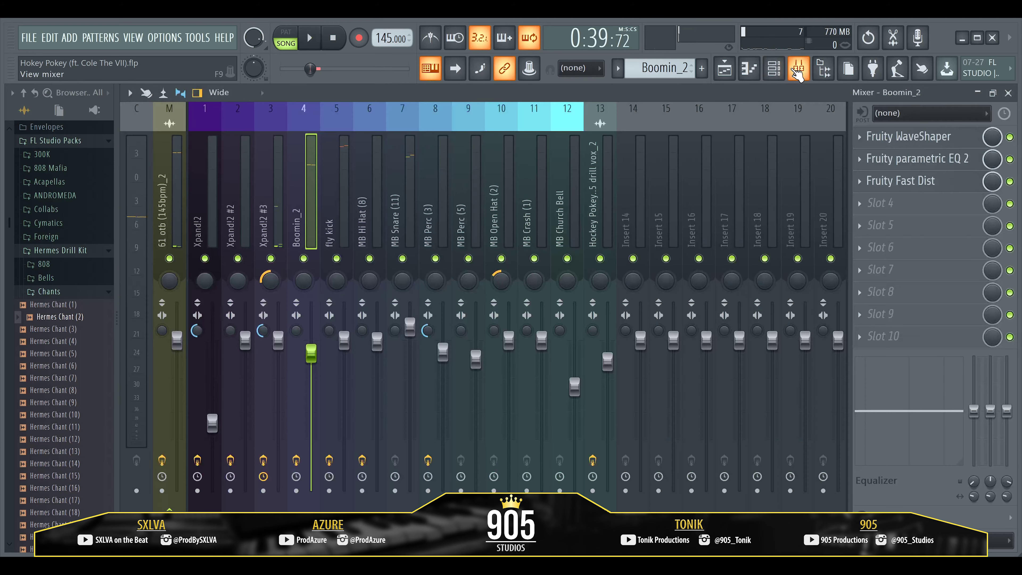
click(724, 69)
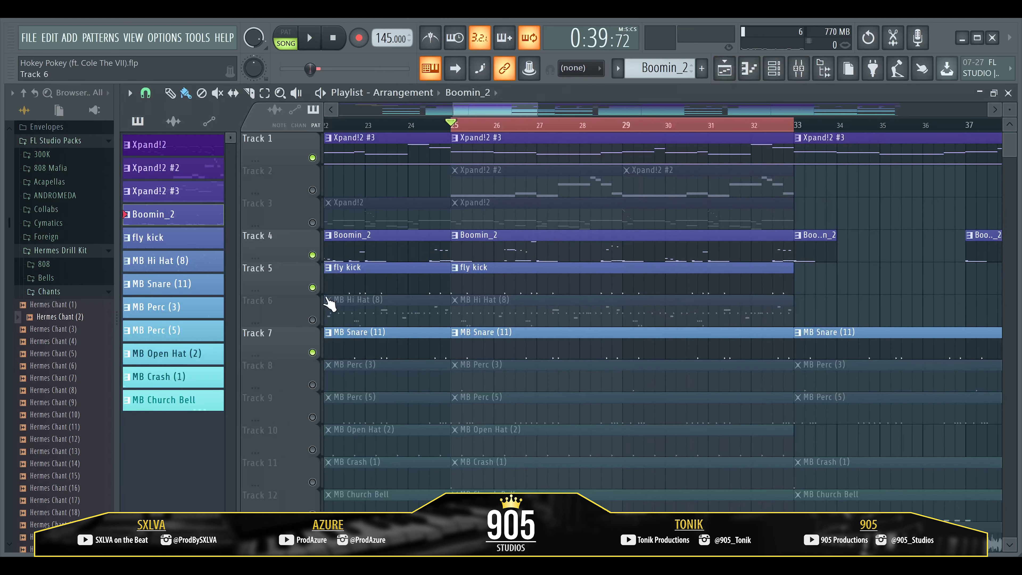
click(312, 255)
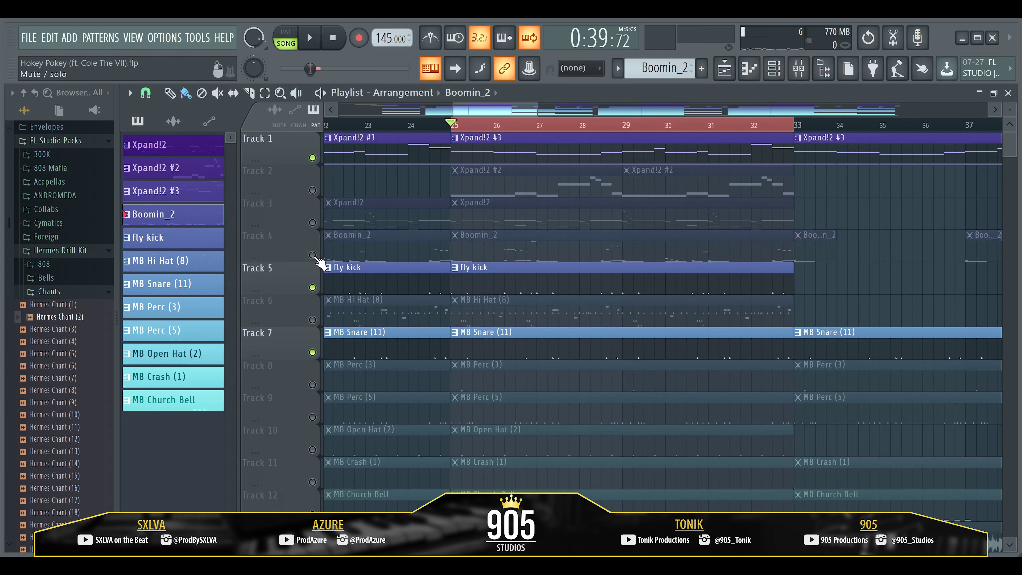
click(313, 286)
click(312, 320)
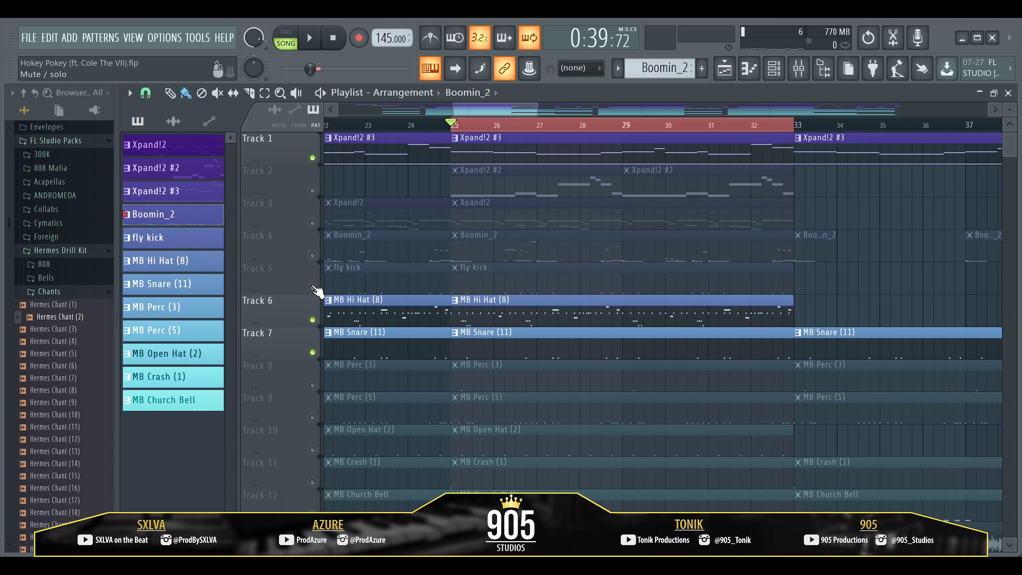
Step: Switch Track 5 (fly kick) and Track 4 (Boomin_2) back on and mute Track 1 (Xpand!2 #3) in the playlist
click(313, 287)
click(312, 255)
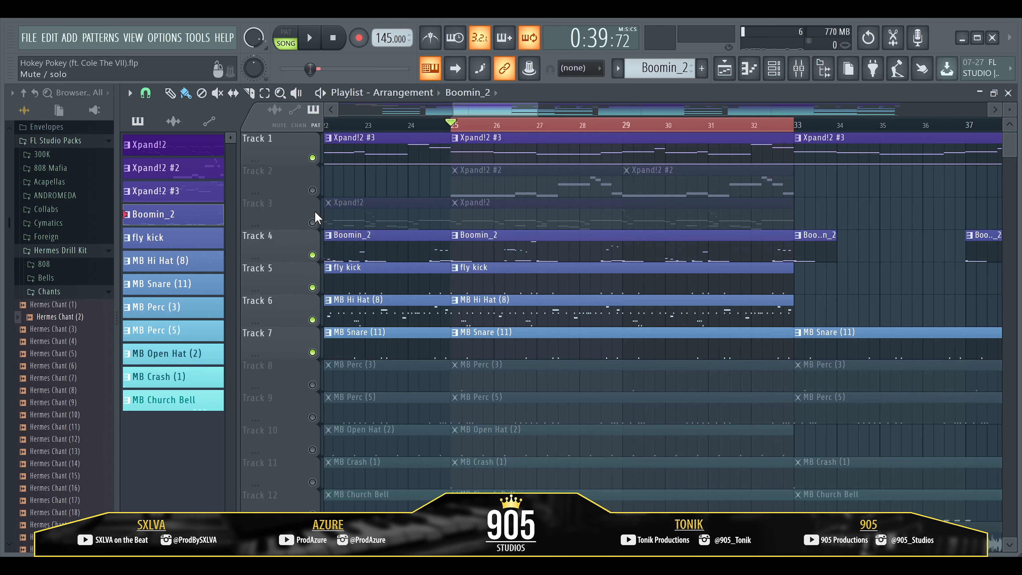
click(312, 158)
scroll(901, 224, down, 2)
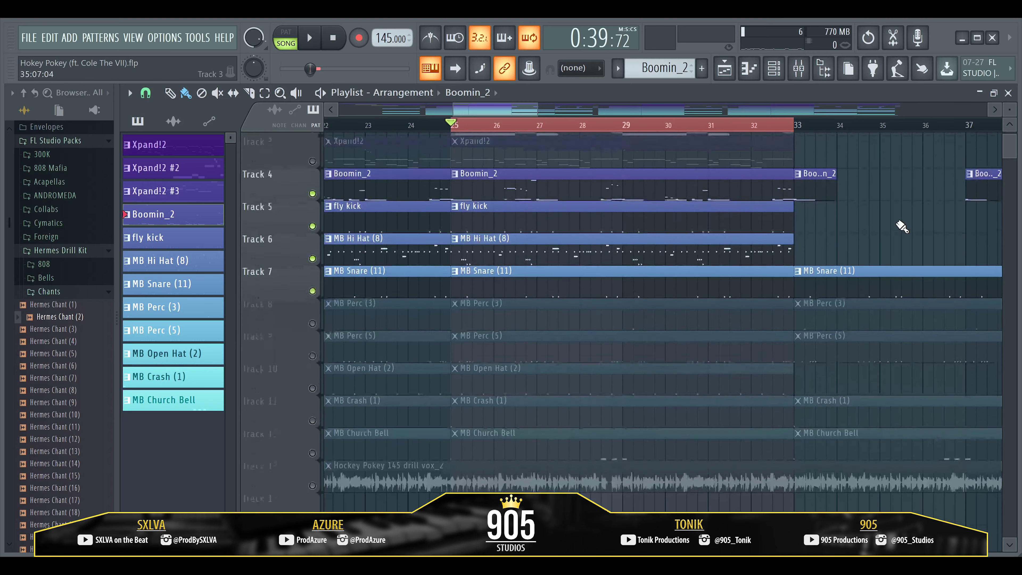
scroll(902, 224, down, 3)
scroll(364, 273, right, 5)
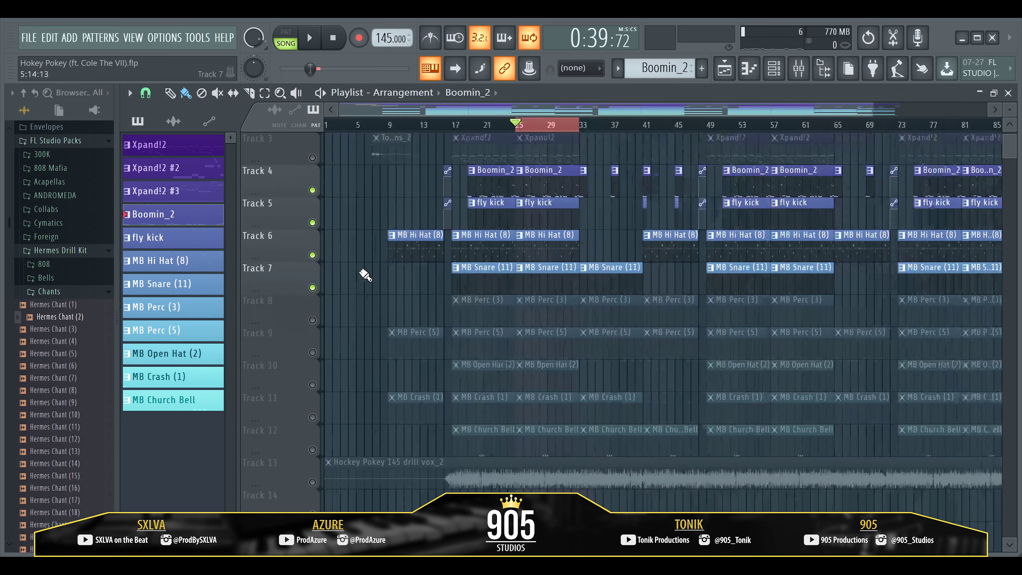
scroll(424, 303, down, 2)
scroll(424, 303, up, 2)
Step: Switch on Track 8 (MB Perc (3)), audition it with the drums and 808, and switch on Track 9 (MB Perc (5))
click(798, 68)
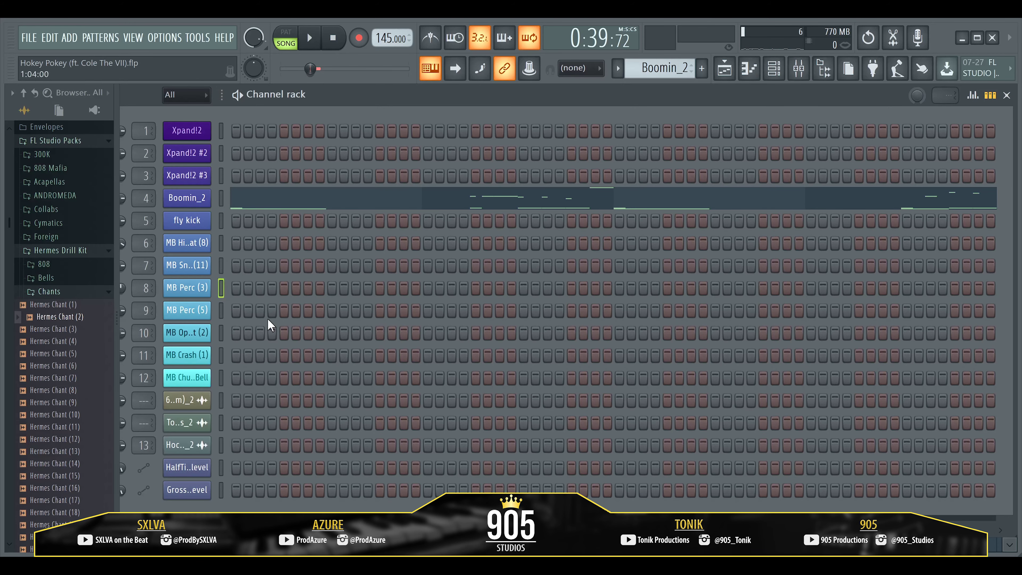
click(732, 74)
click(313, 320)
key(space)
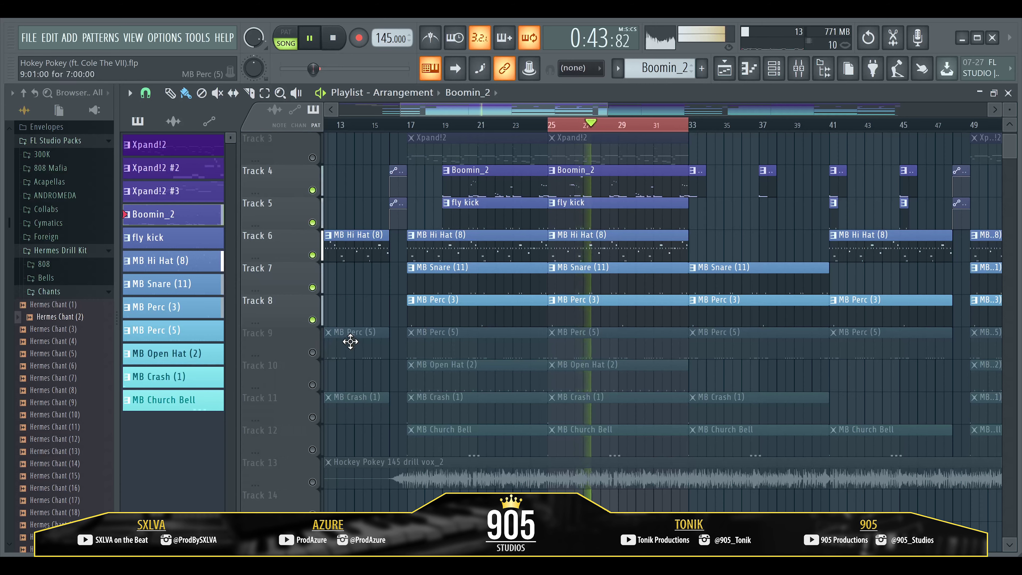
key(space)
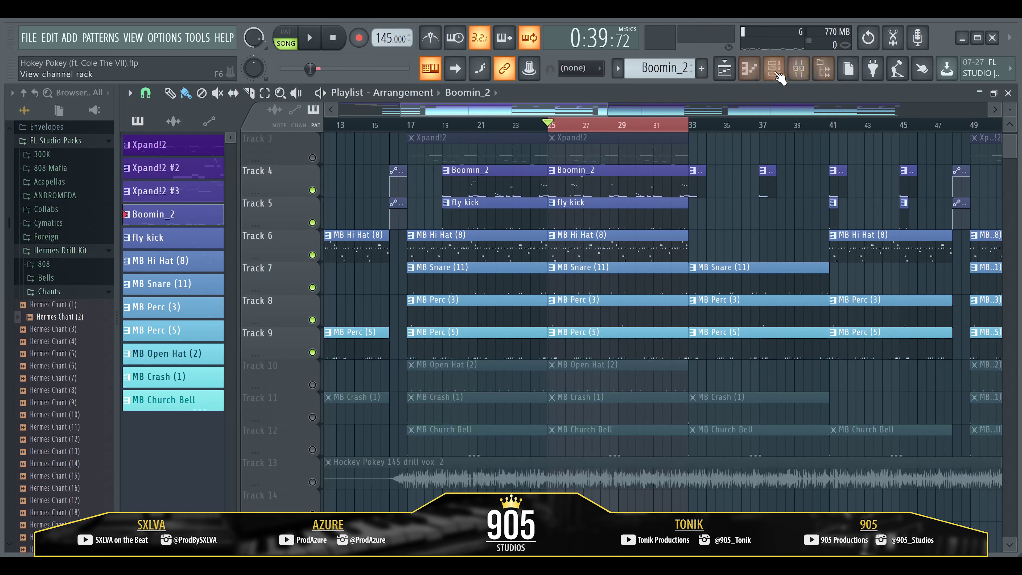
Step: Open the MB Perc (5) pattern in the piano roll and audition its notes with the other active tracks
click(750, 77)
click(220, 308)
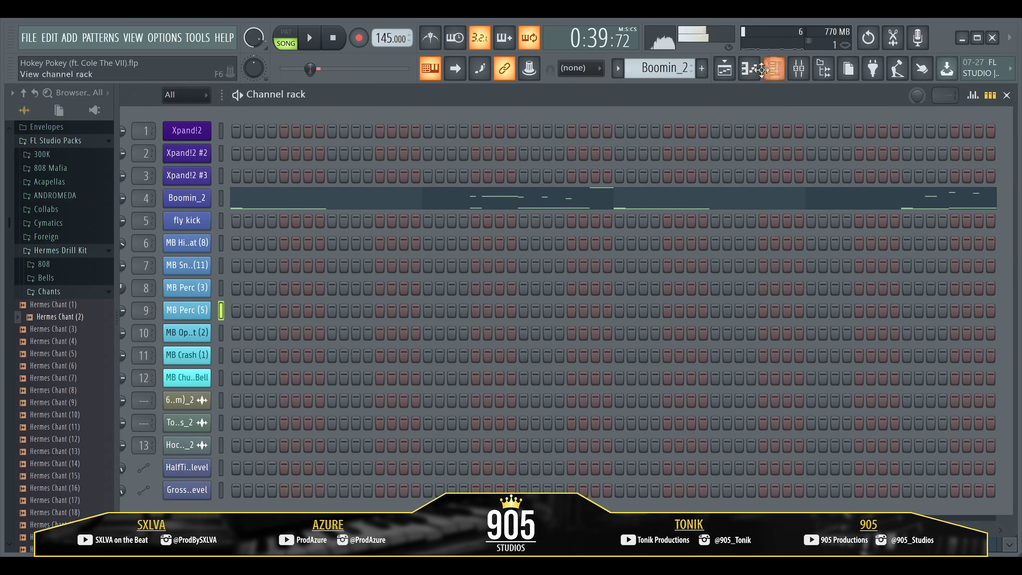
scroll(687, 65, down, 2)
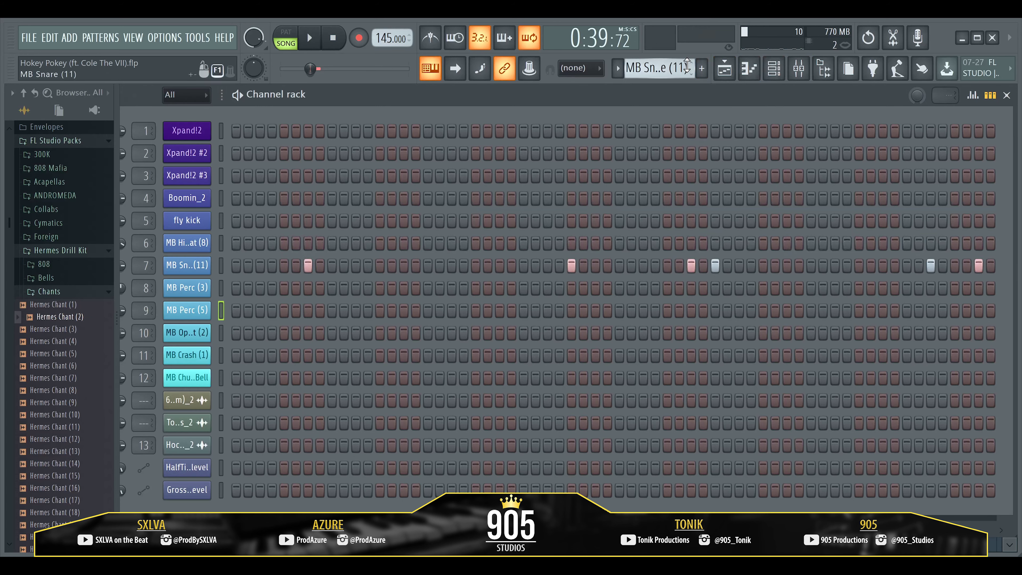
scroll(687, 65, down, 1)
click(749, 68)
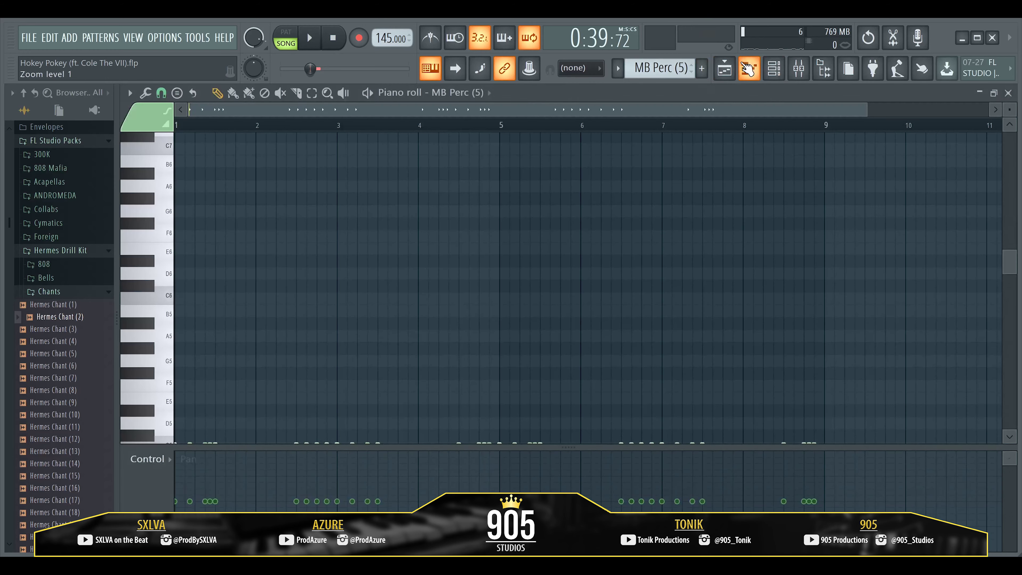
scroll(376, 314, down, 1)
key(space)
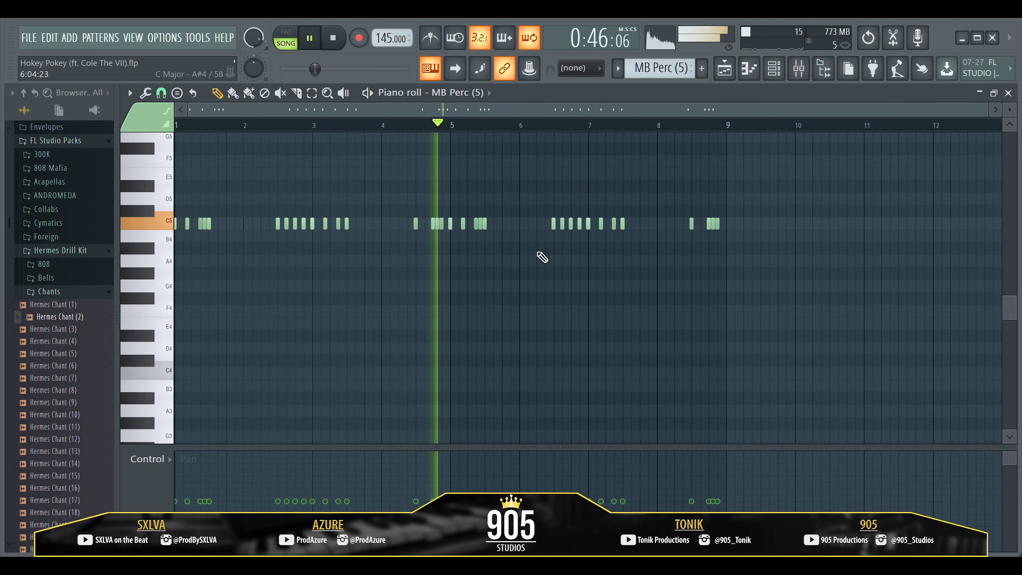
scroll(654, 256, up, 3)
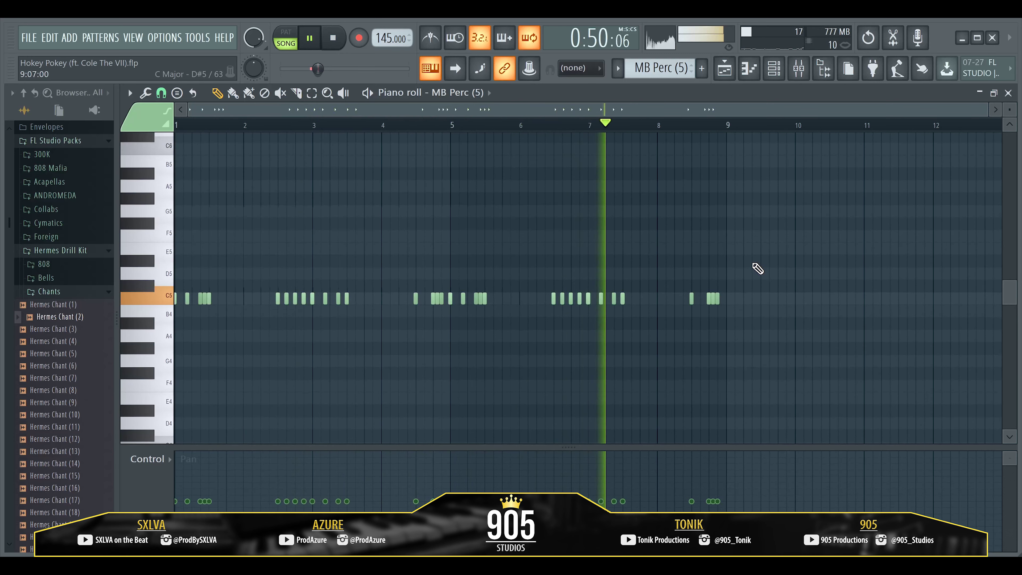
scroll(757, 268, up, 2)
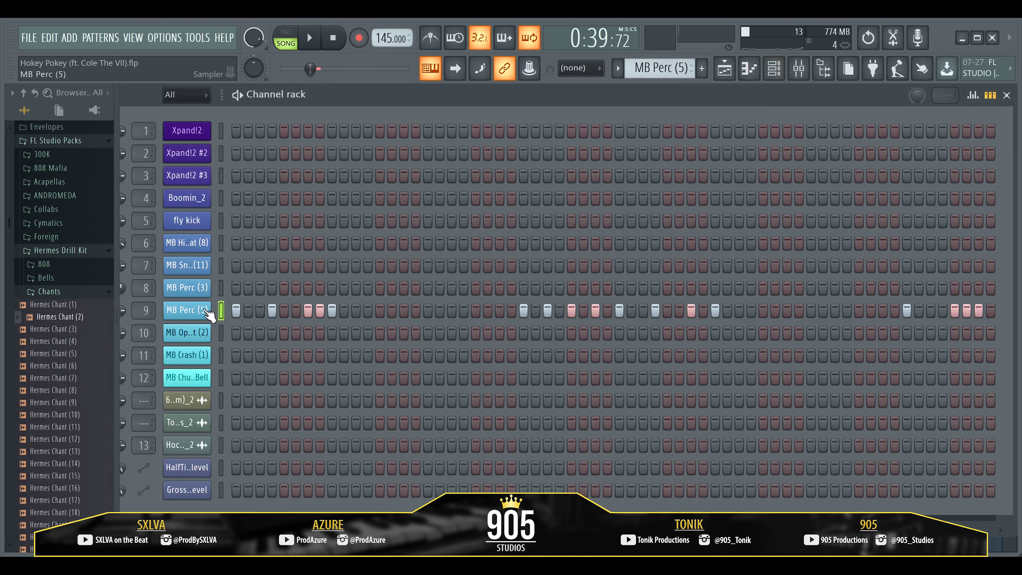
Step: Select the MB Open Hat (2) pattern, switch on Track 10 in the playlist and audition the open hat with the drums
click(221, 333)
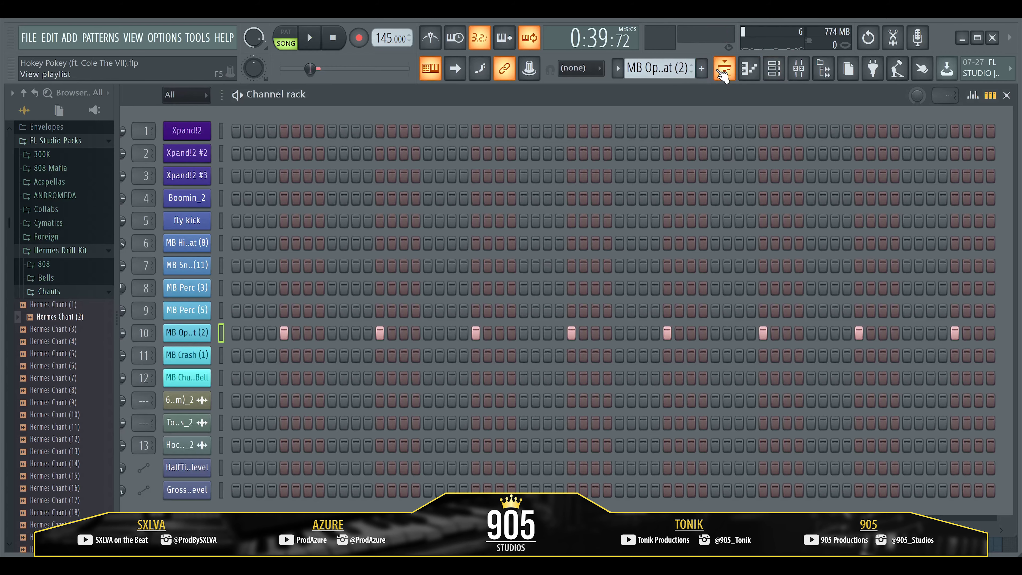
click(724, 68)
click(312, 385)
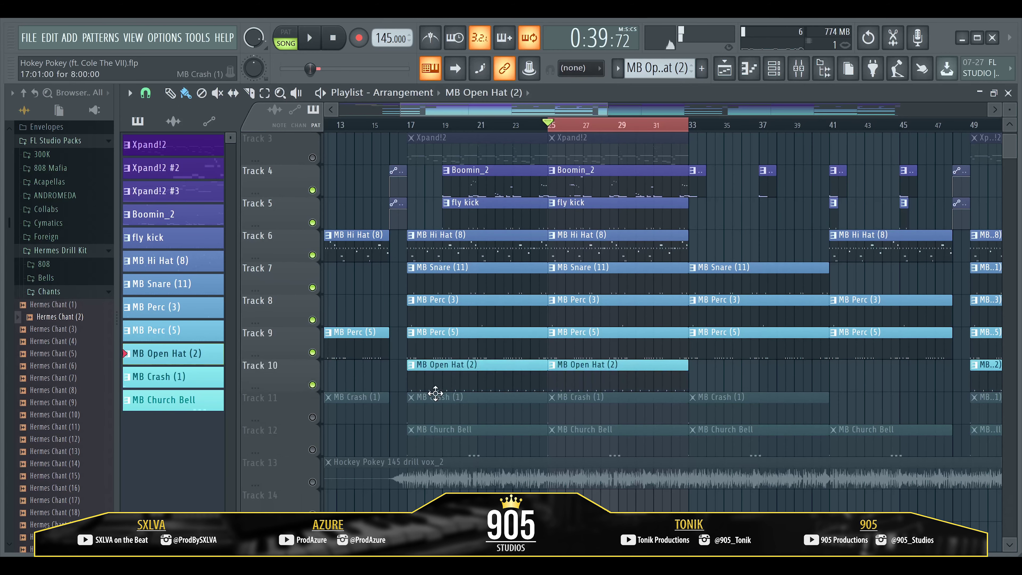
key(space)
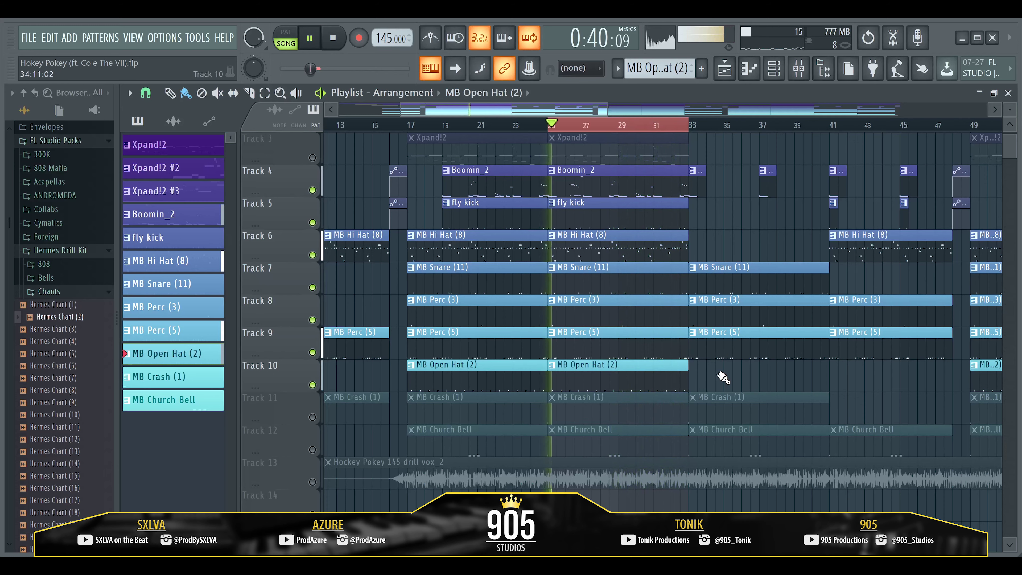
scroll(708, 374, down, 1)
key(space)
Step: Switch on Track 11 (MB Crash (1)) and Track 12 (MB Church Bell), playing back the looped section after each
click(312, 384)
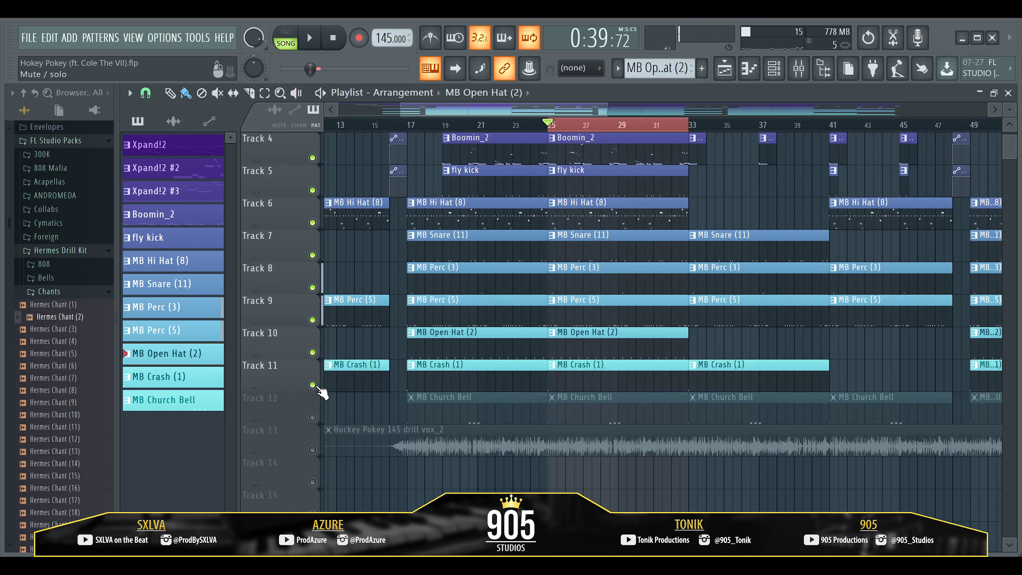
key(space)
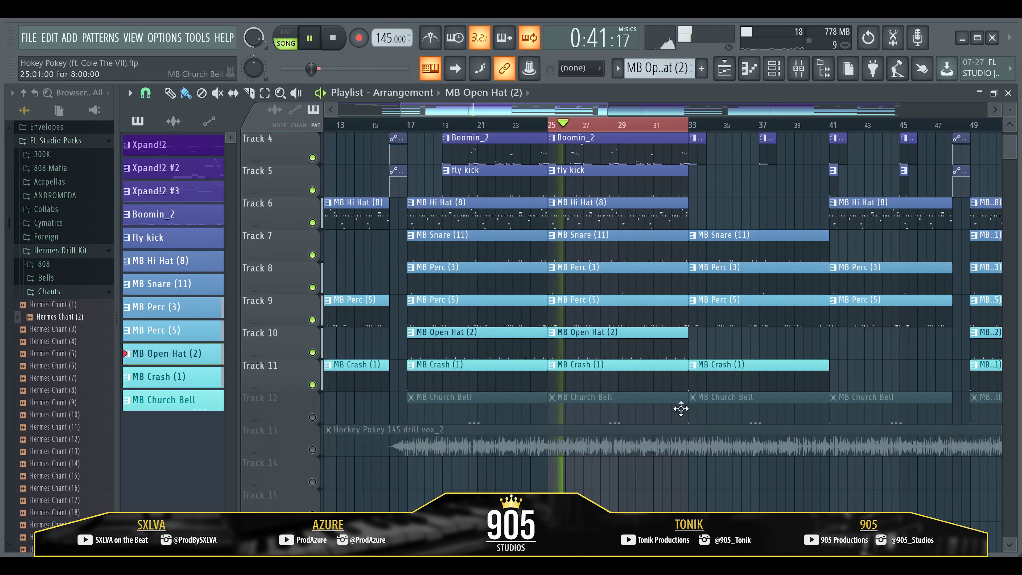
key(space)
click(313, 417)
key(space)
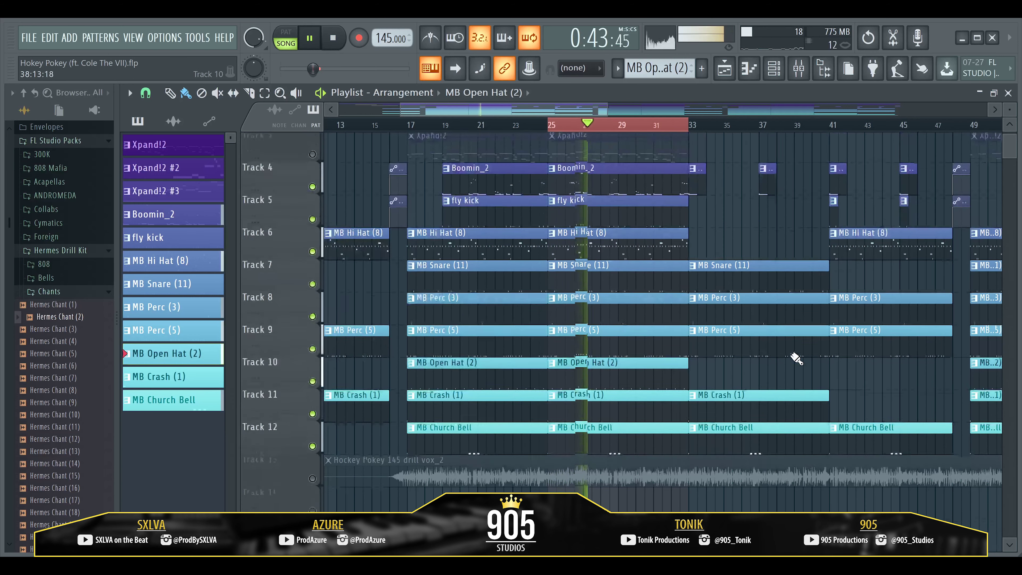
scroll(795, 362, up, 3)
scroll(783, 308, down, 3)
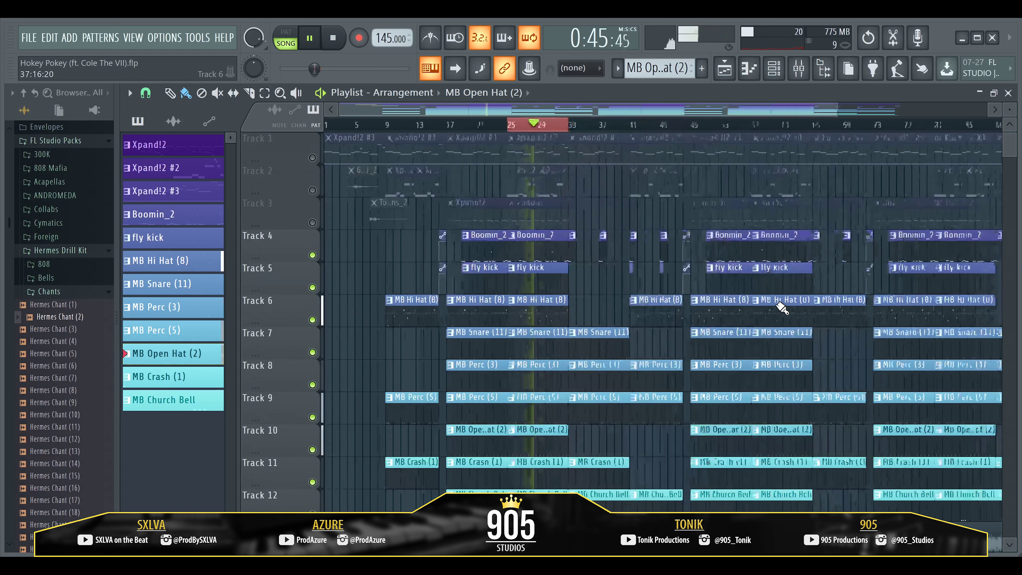
Step: Review the mixer tracks during playback, checking the levels and effects from the Xpand!2 channels through the drums to the vocal
click(799, 68)
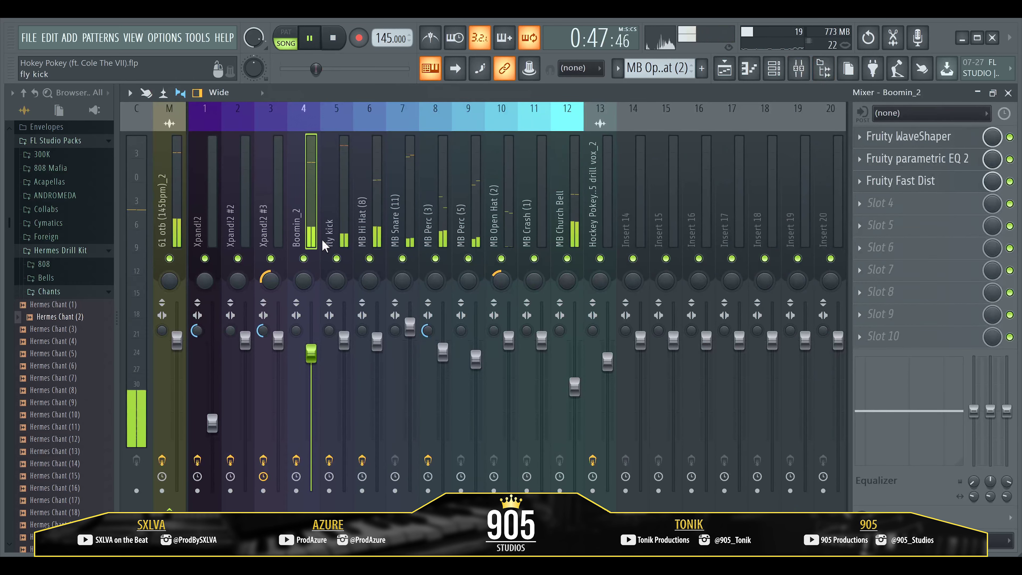
click(231, 225)
click(207, 225)
click(640, 243)
click(666, 226)
click(640, 226)
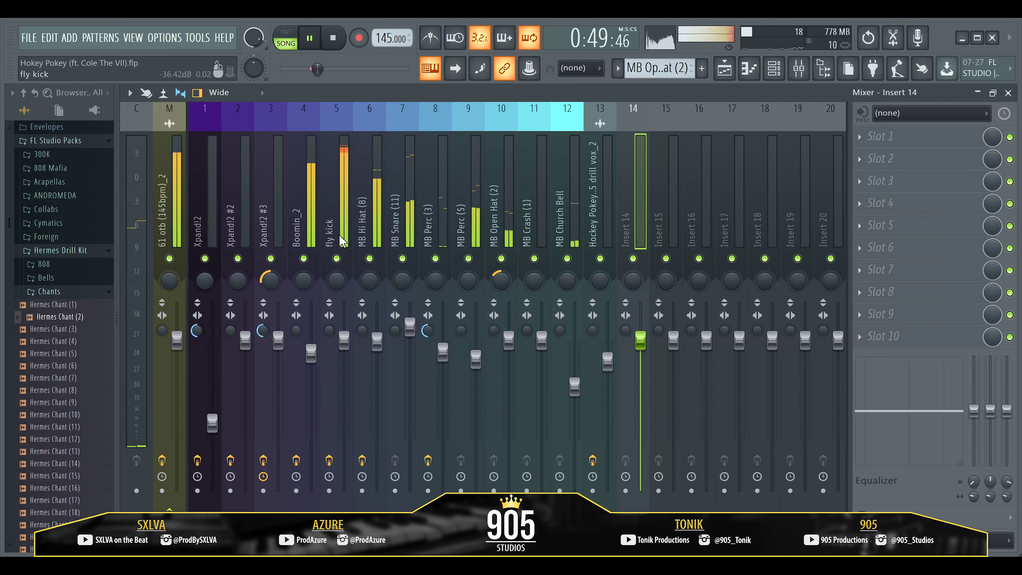
click(338, 226)
click(435, 225)
click(568, 226)
click(594, 242)
click(402, 225)
click(304, 225)
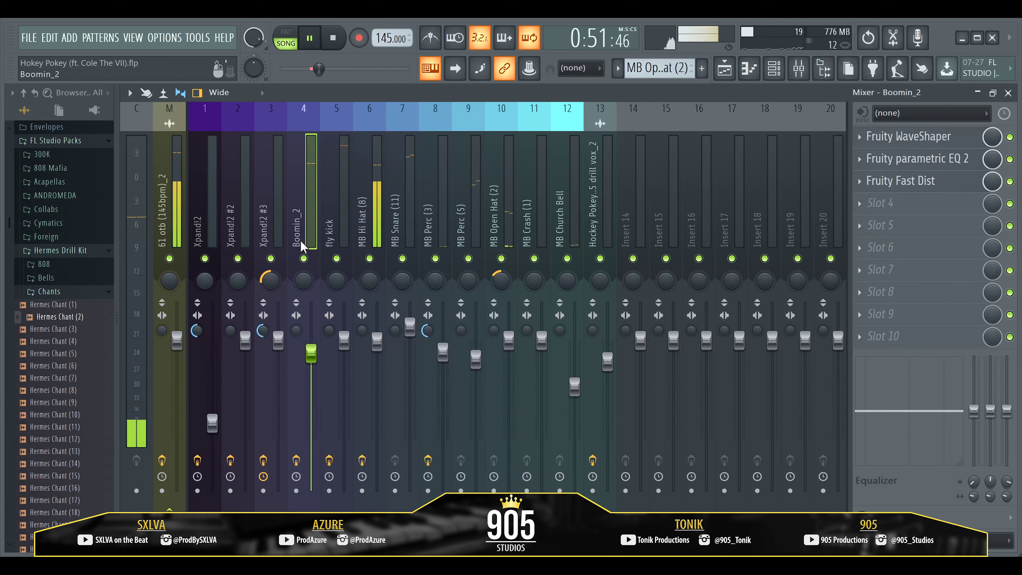
click(337, 226)
click(567, 225)
click(600, 225)
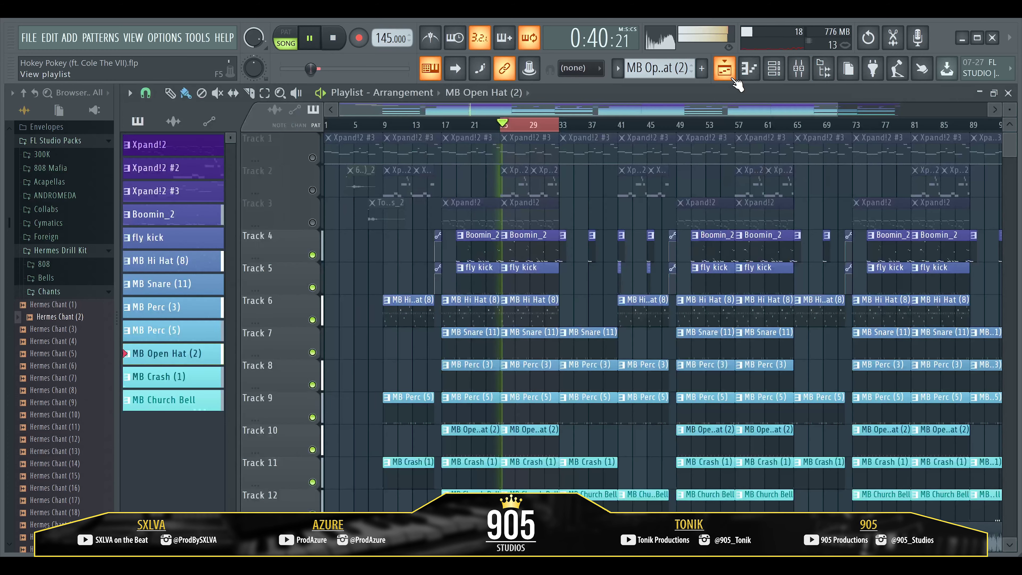
Step: Switch on all playlist tracks through Track 1's solo toggle and clear the time selection starting at bar 25
ctrl+click(313, 157)
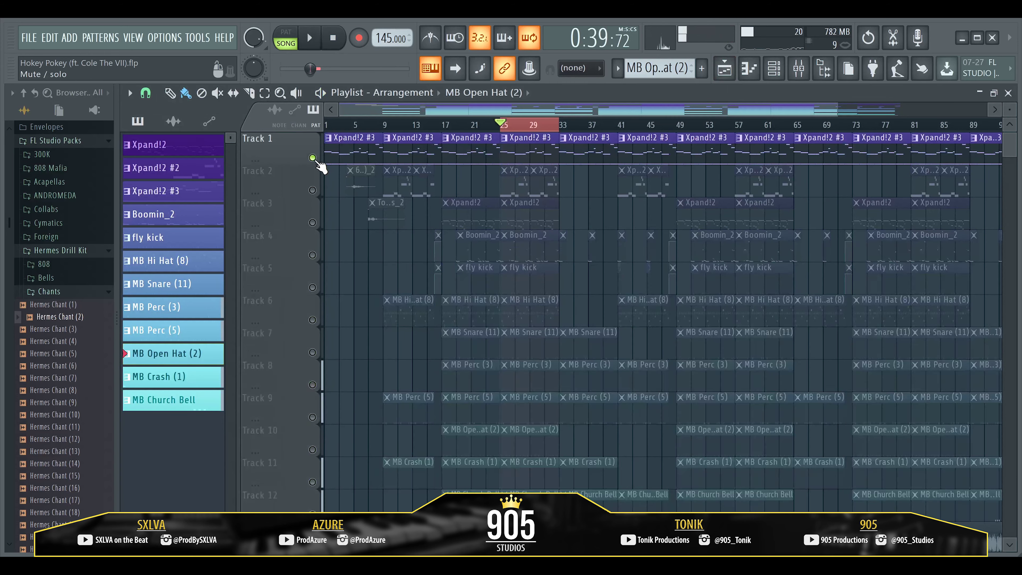
ctrl+click(312, 157)
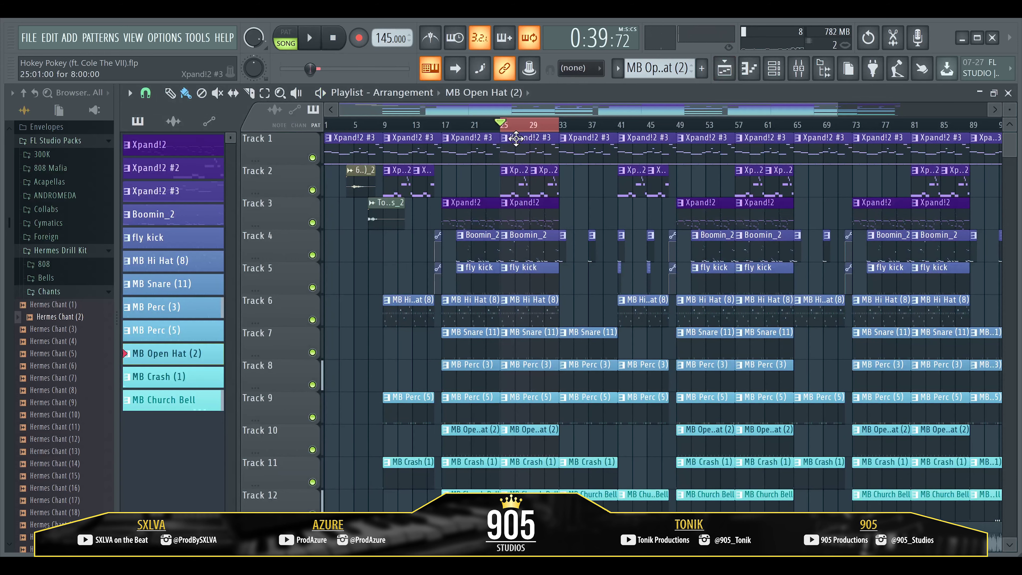
click(502, 128)
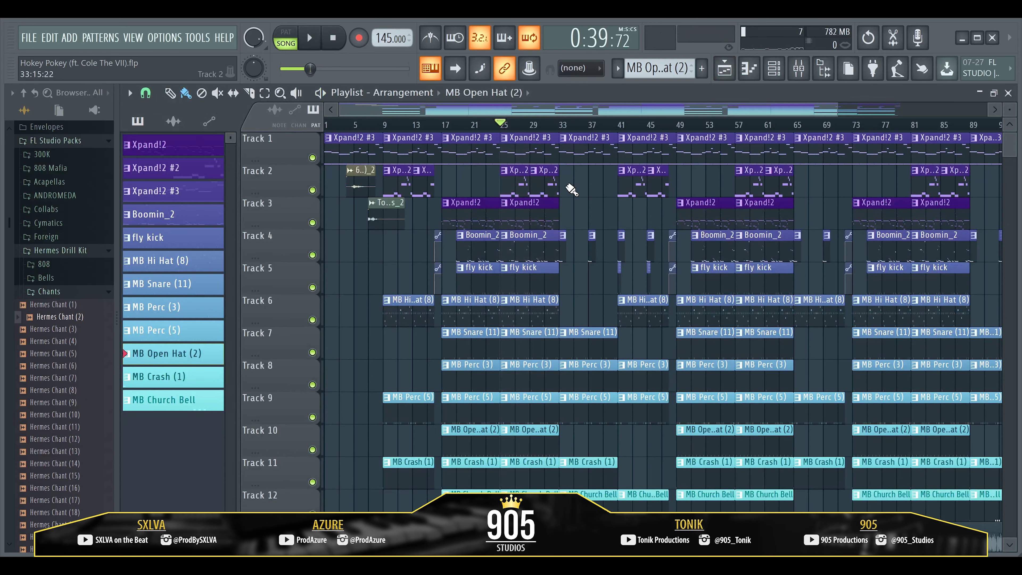
Step: Play the full beat from bar 25 twice with every track active
key(space)
scroll(583, 206, down, 2)
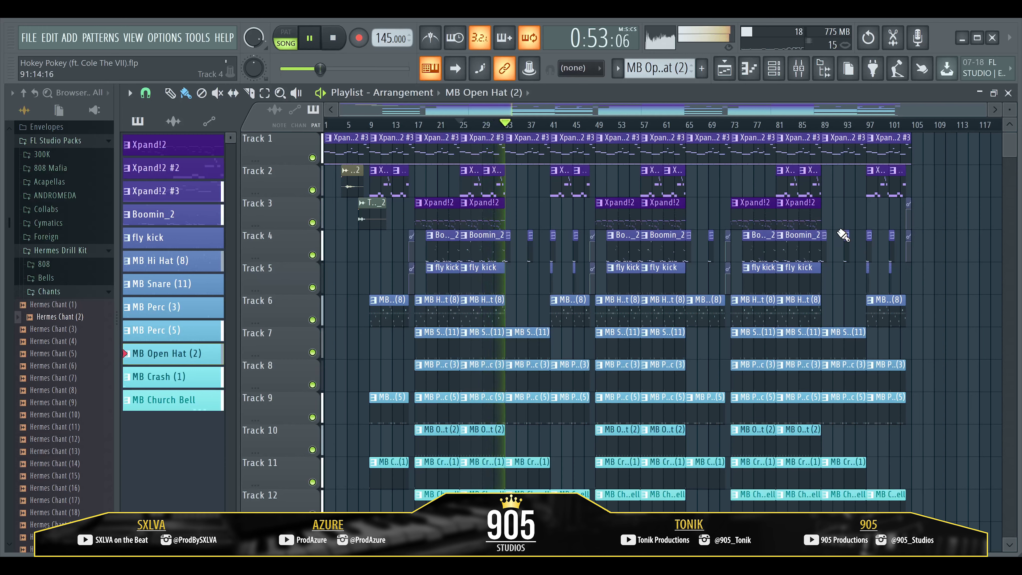
key(space)
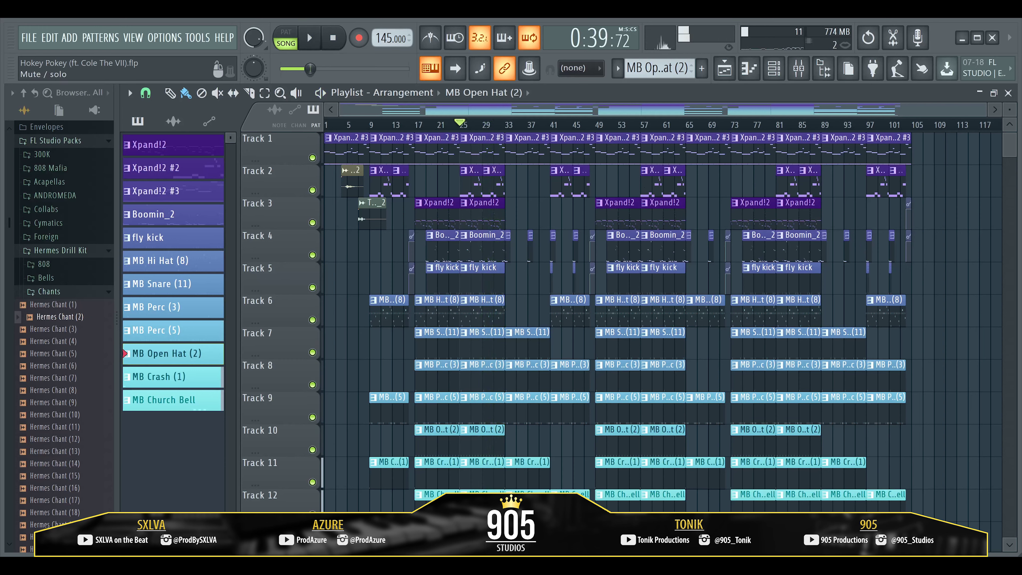
key(space)
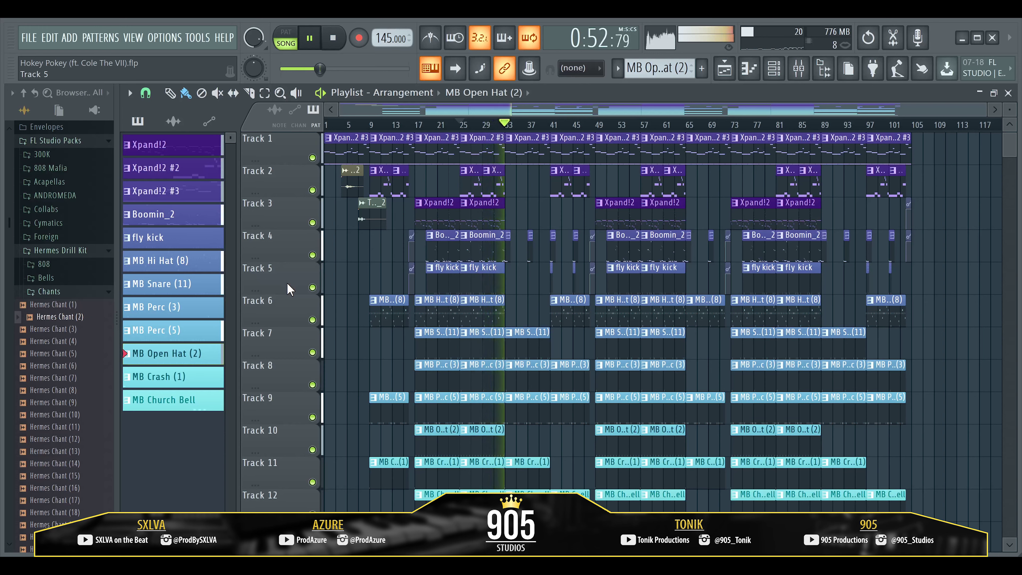
key(space)
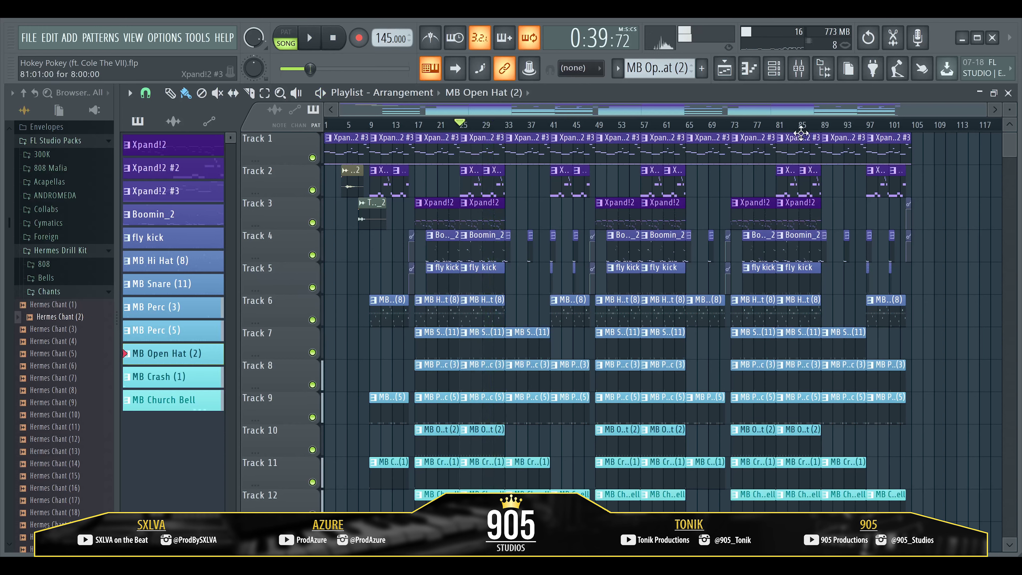
Step: Move the playhead to the song start and review the full arrangement, including the HalfTime and Gross Beat automation at bar 16
drag(688, 125, 304, 157)
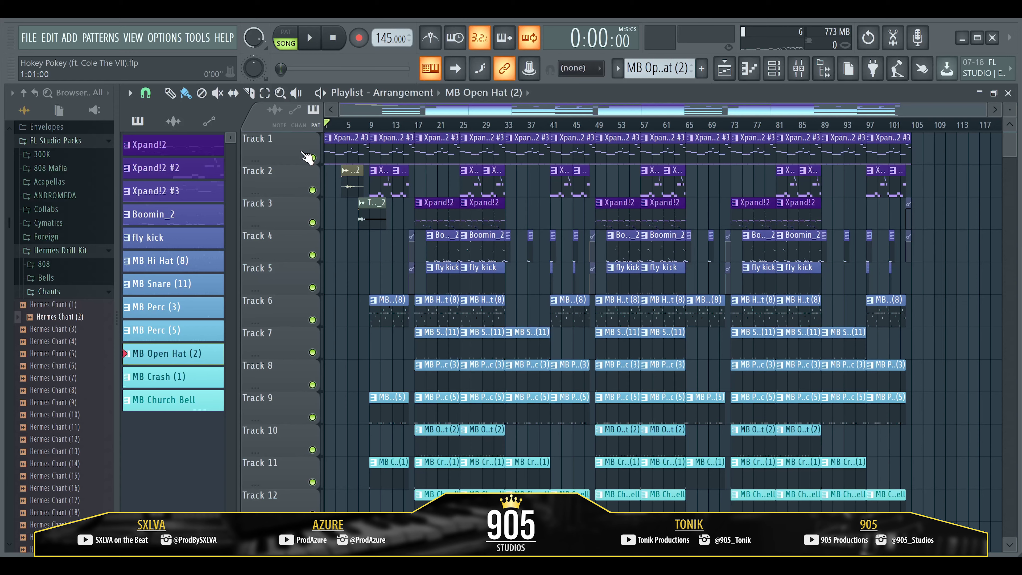
scroll(338, 268, down, 3)
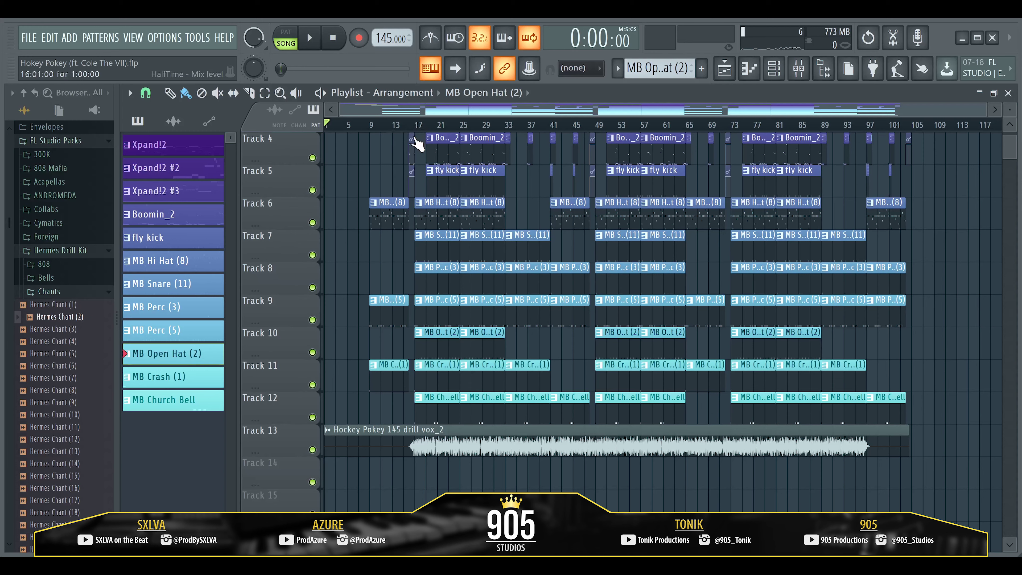
scroll(401, 158, up, 6)
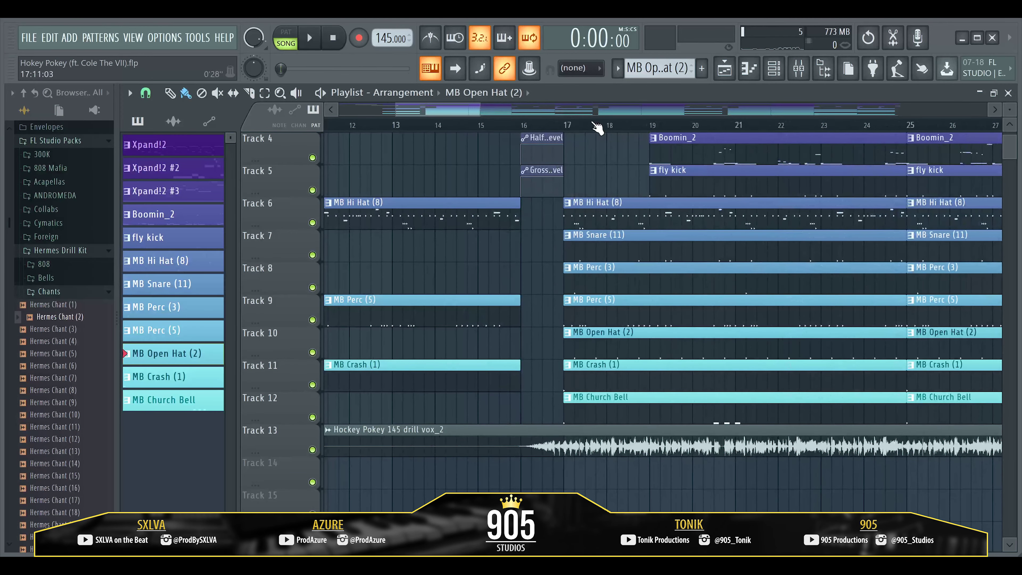
scroll(441, 187, down, 6)
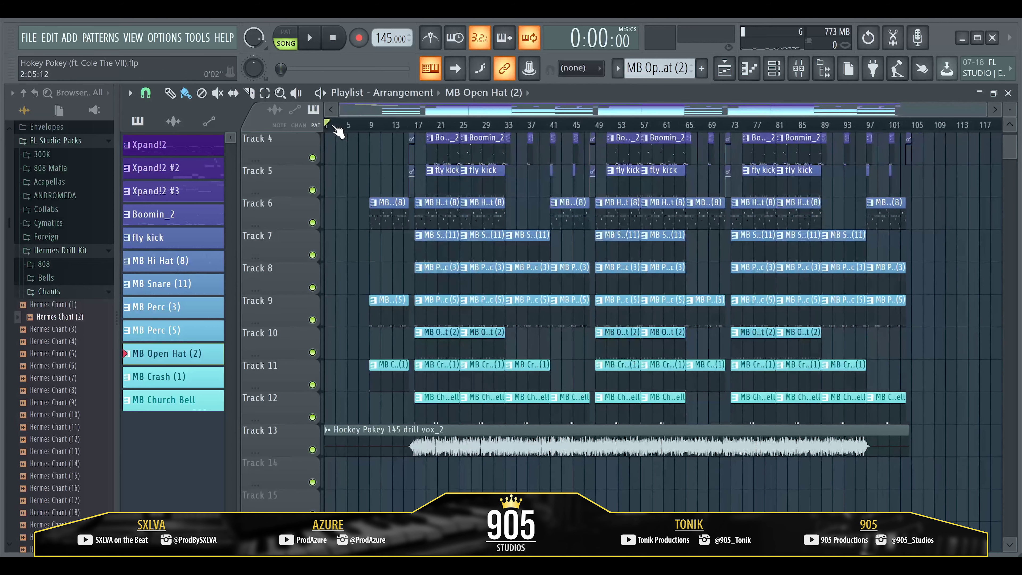
scroll(353, 169, up, 3)
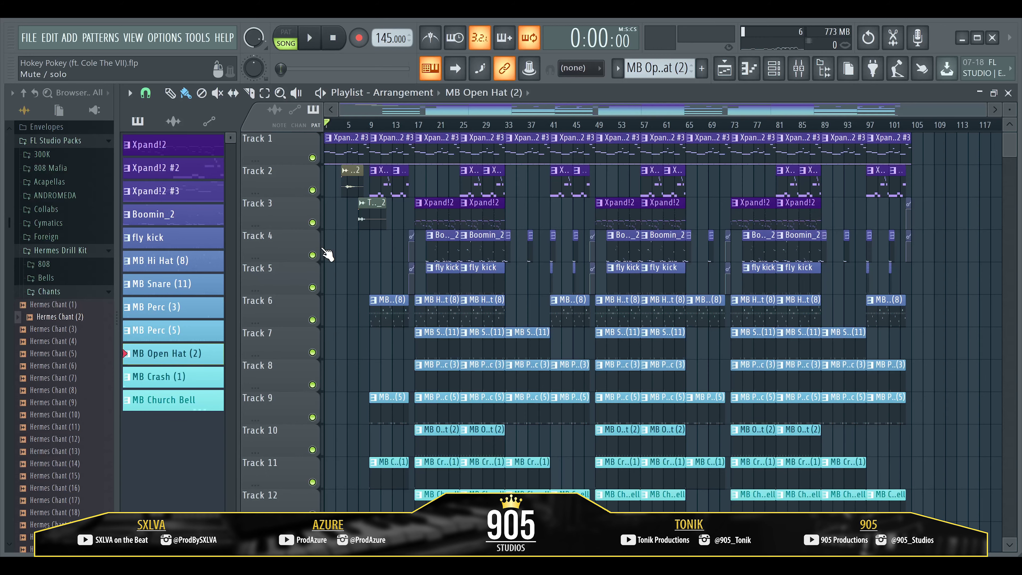
Step: Play the song's intro from bar 1 with all playlist tracks active
key(space)
scroll(342, 222, up, 4)
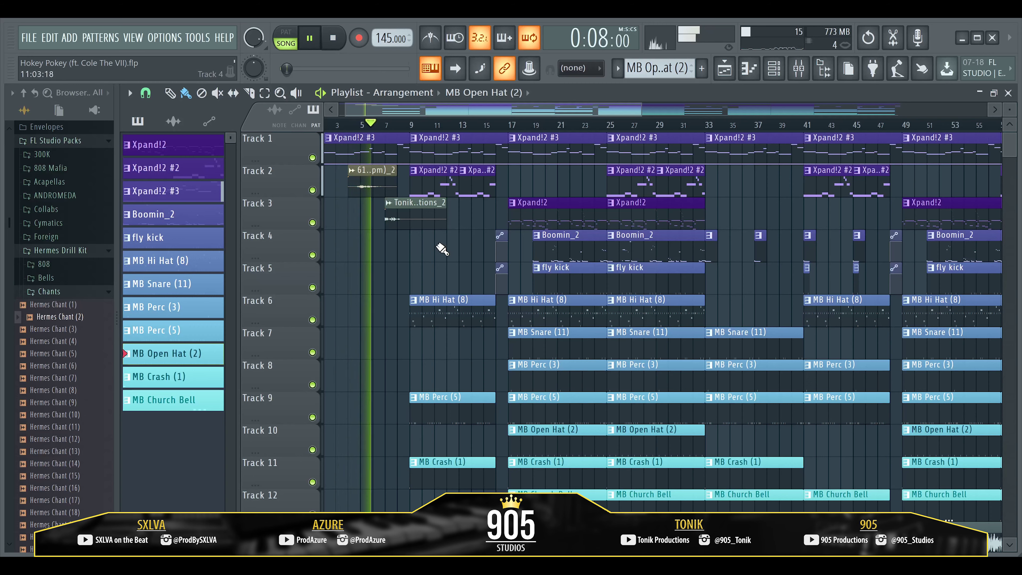
scroll(400, 244, down, 2)
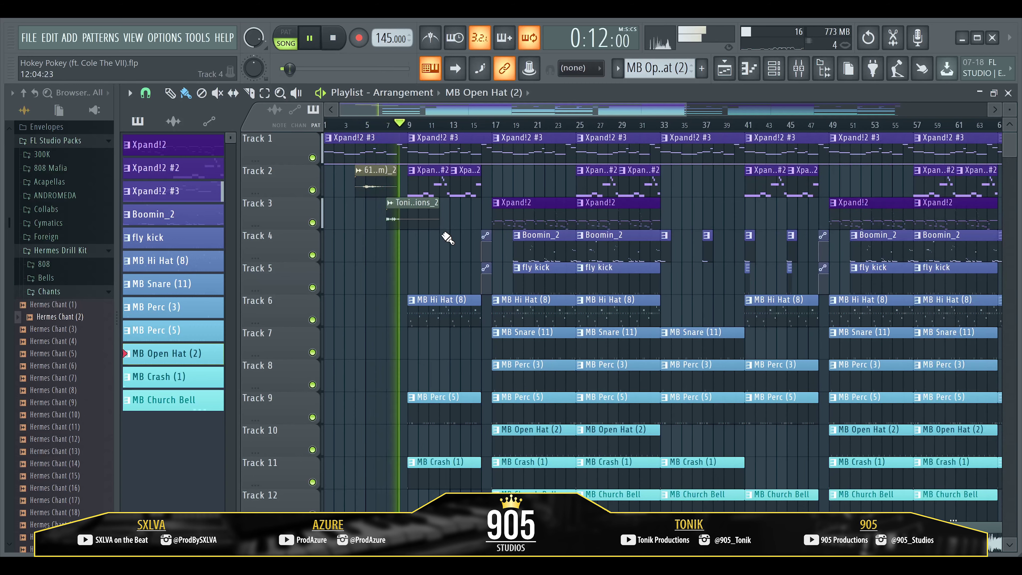
Step: Isolate Tracks 1 and 2 to hear the intro melodies by themselves, and stop playback
right_click(313, 190)
click(312, 157)
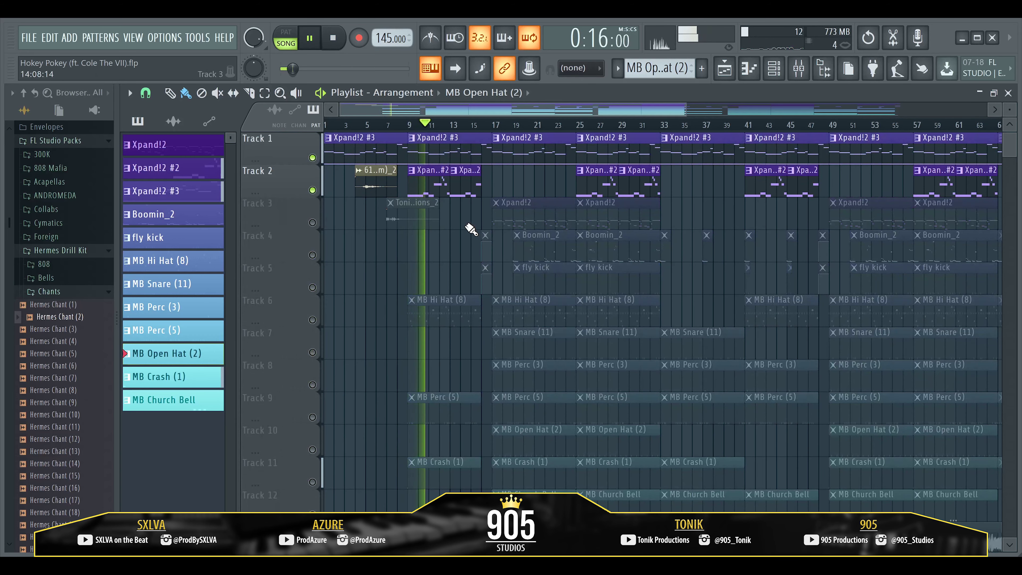
key(space)
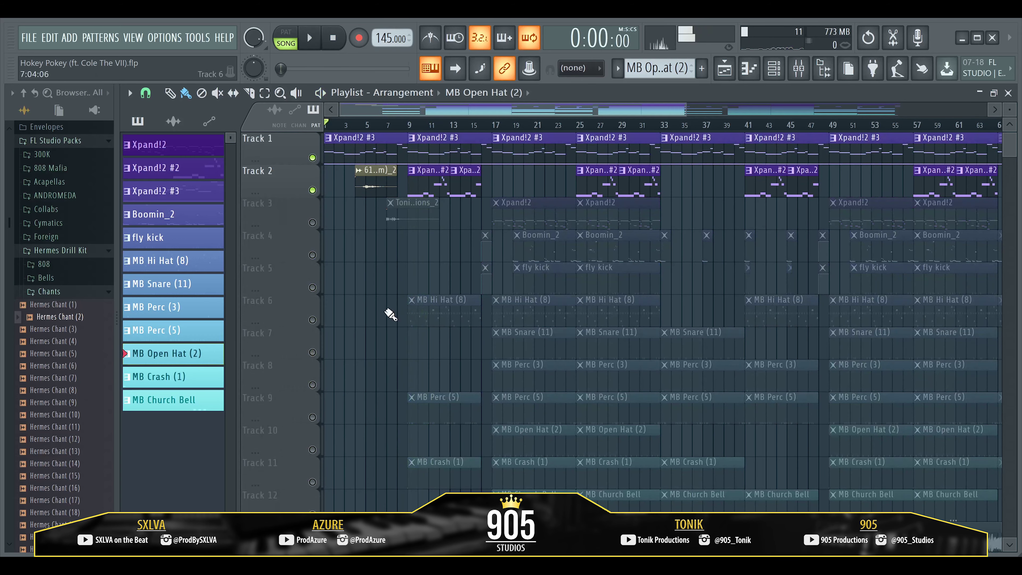
Step: Play the intro with Tracks 6, 9 and 11 added to the two melody tracks, and switch all tracks back on
click(312, 320)
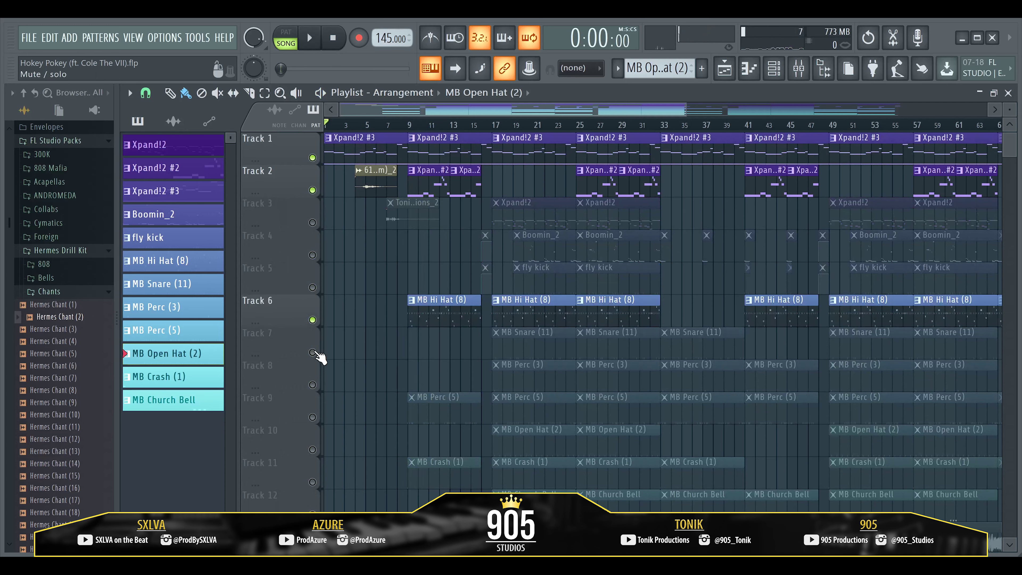
click(312, 417)
click(312, 449)
click(312, 449)
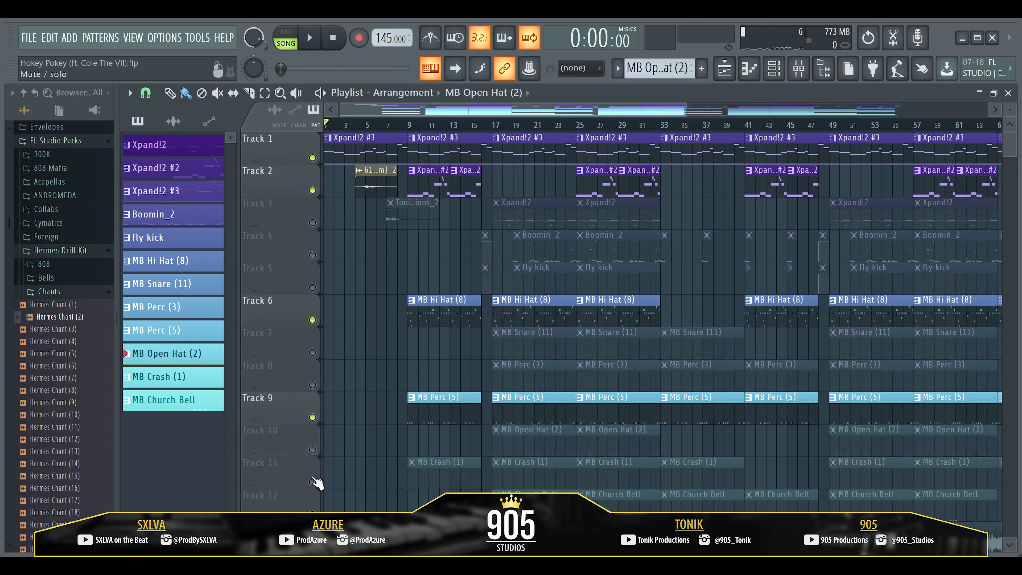
click(313, 482)
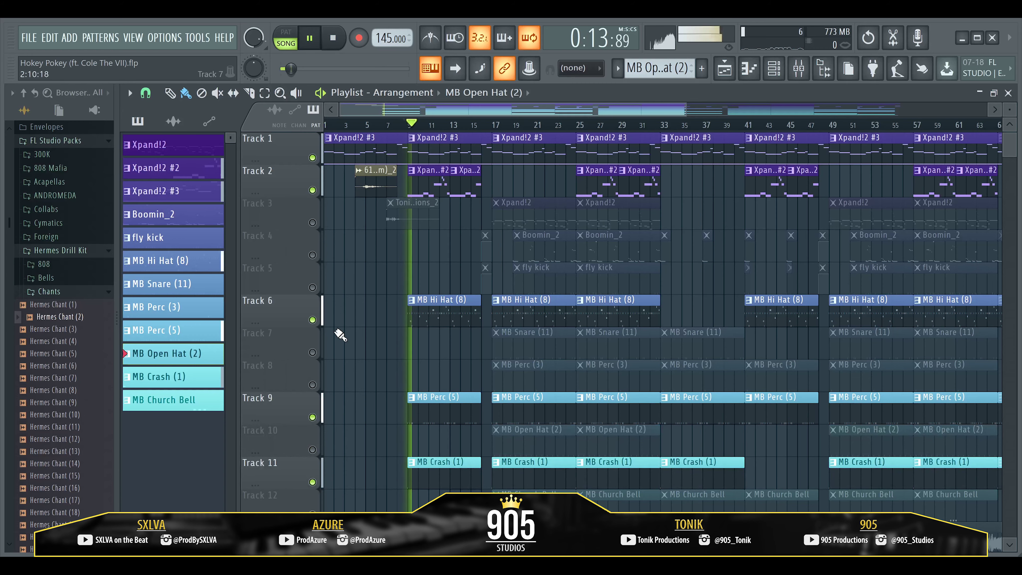
right_click(312, 321)
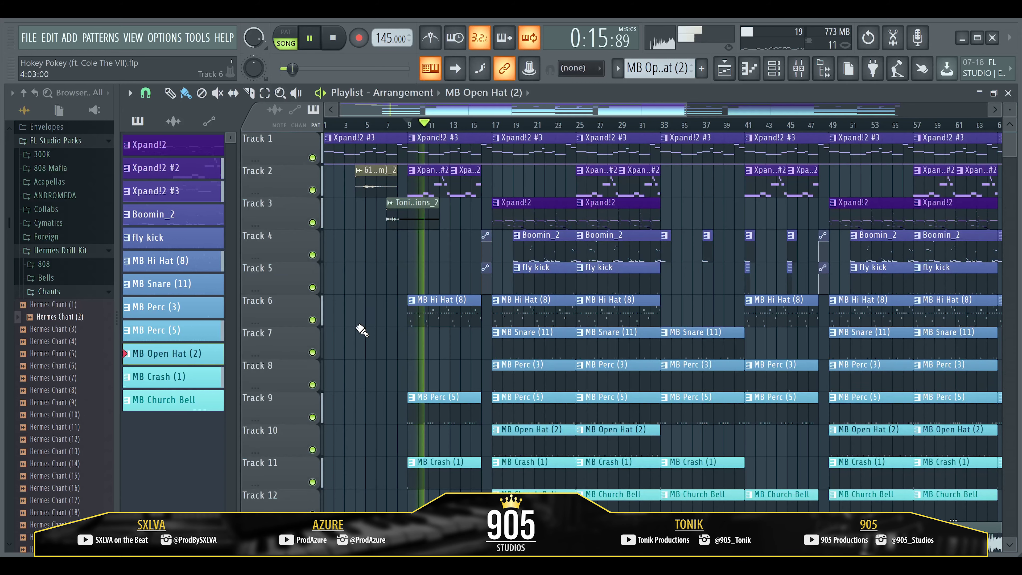
Step: Stop playback and inspect the MB Perc (5) pattern in the piano roll and channel rack before returning to the playlist
key(space)
double_click(449, 419)
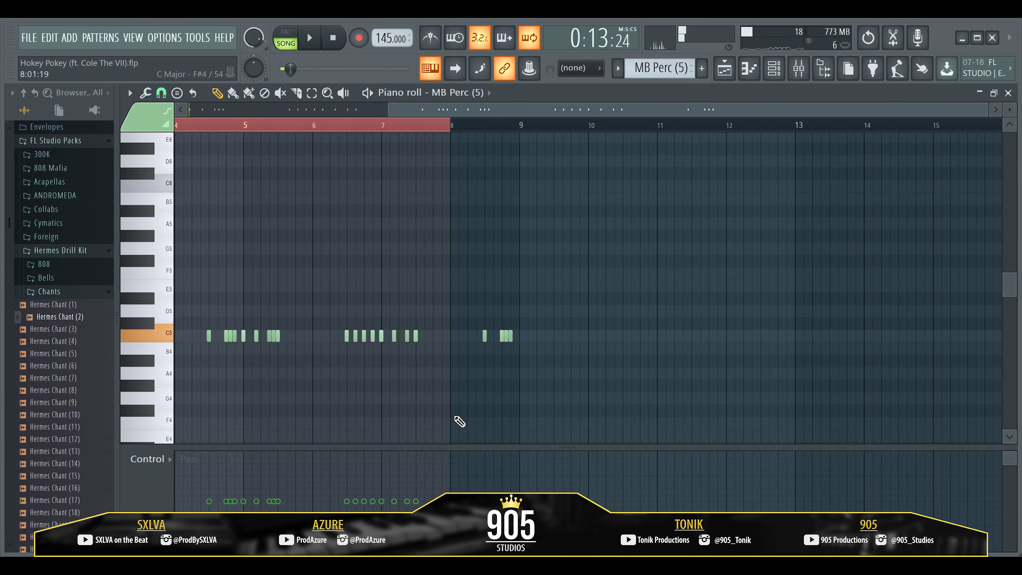
click(773, 69)
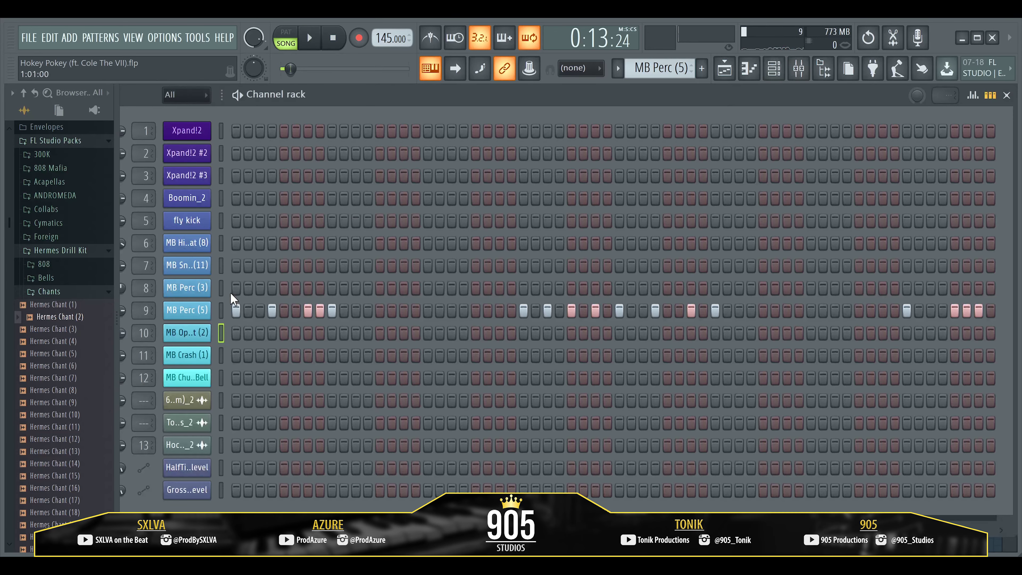
click(724, 69)
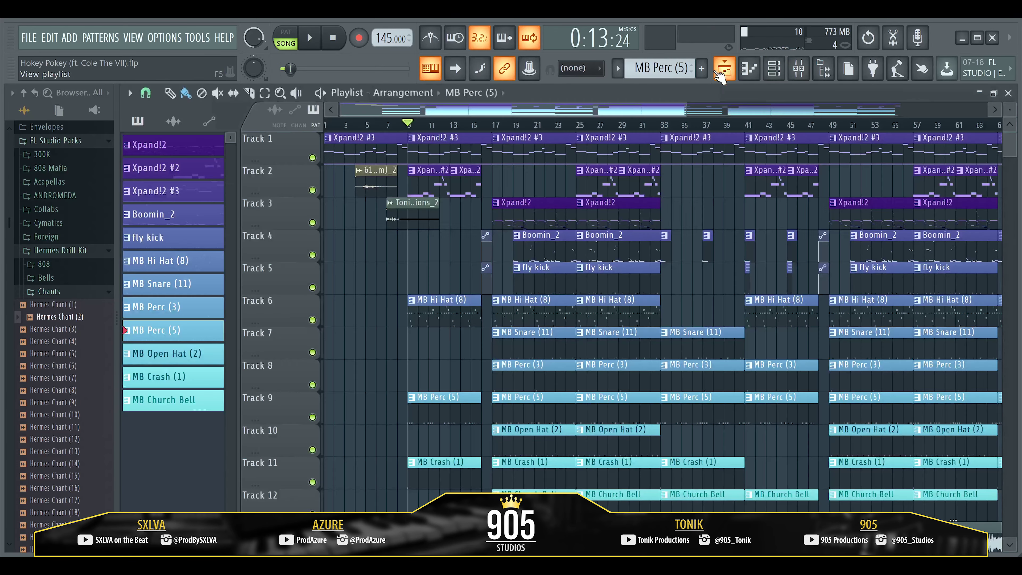
Step: Play the arrangement from the MB Perc (5) entry through the HalfTime and Gross Beat automation clips at bar 16
key(space)
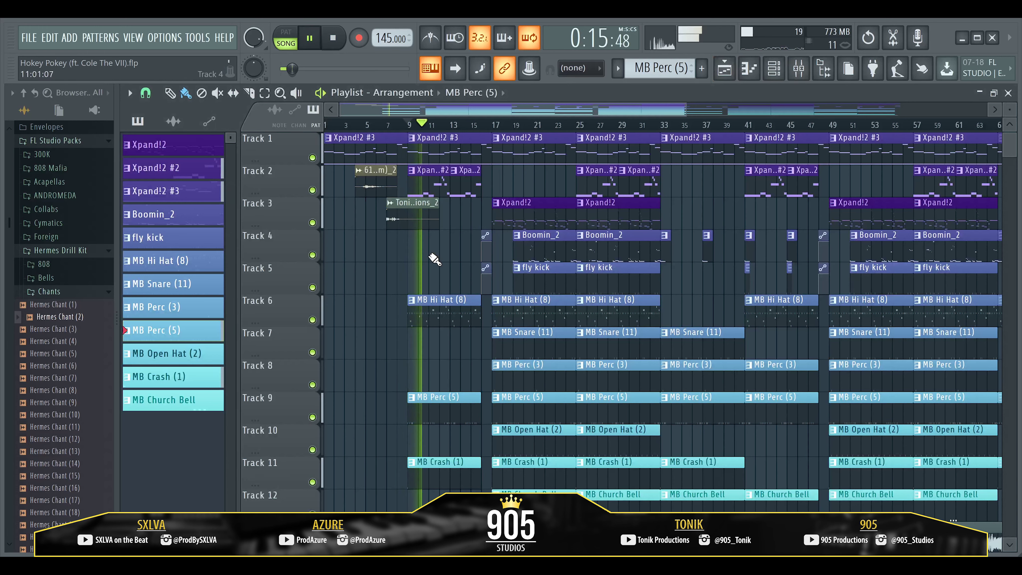
scroll(459, 347, up, 8)
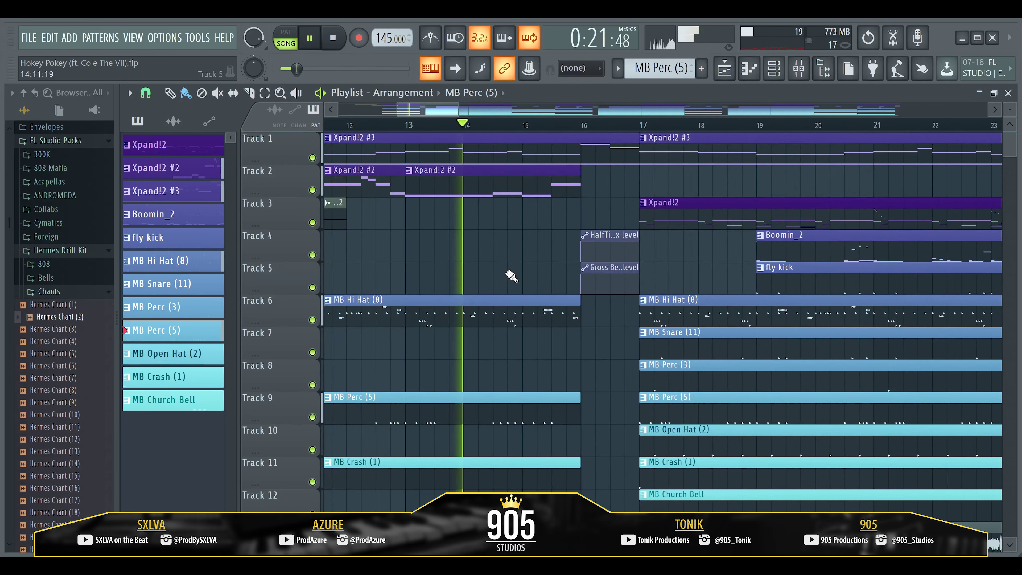
scroll(595, 377, down, 1)
scroll(594, 376, down, 1)
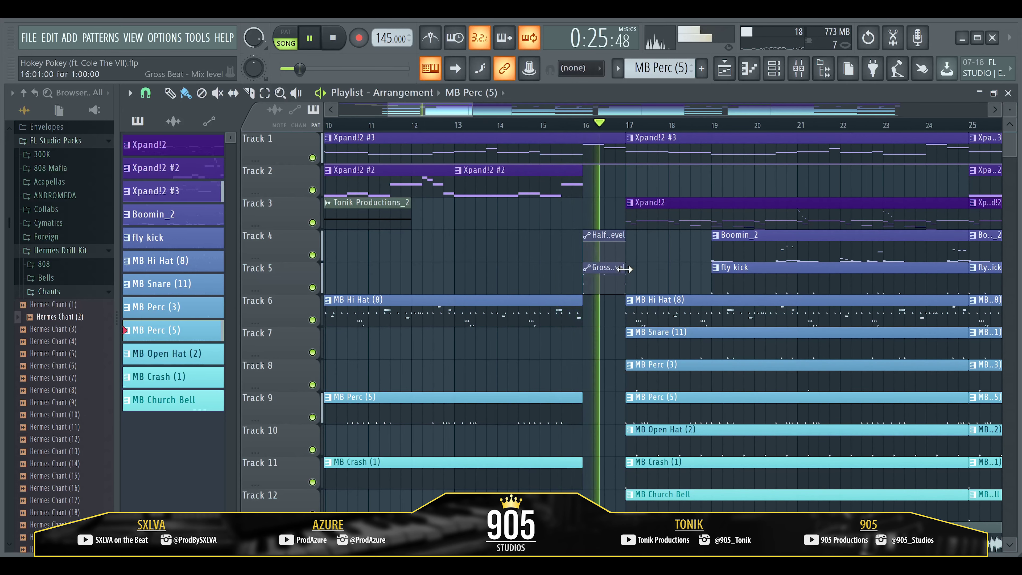
key(space)
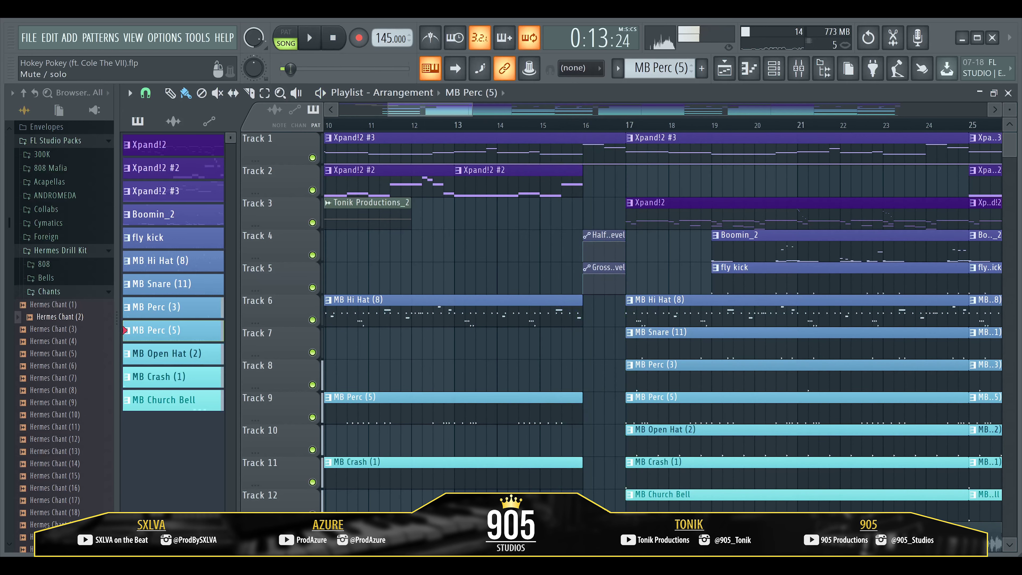
Step: Move the playhead to bar 16 and replay the transition into the drop
click(587, 130)
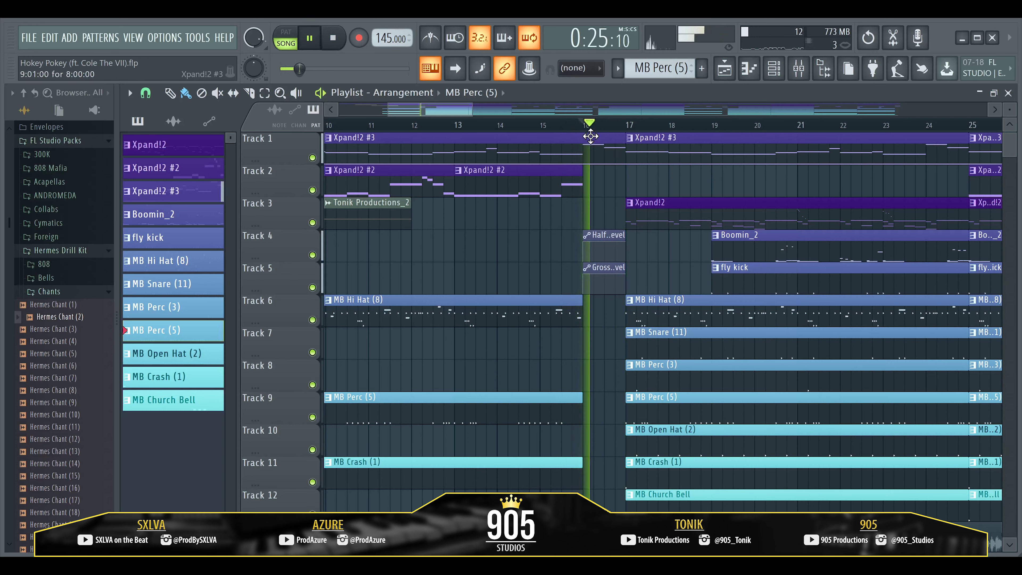
key(space)
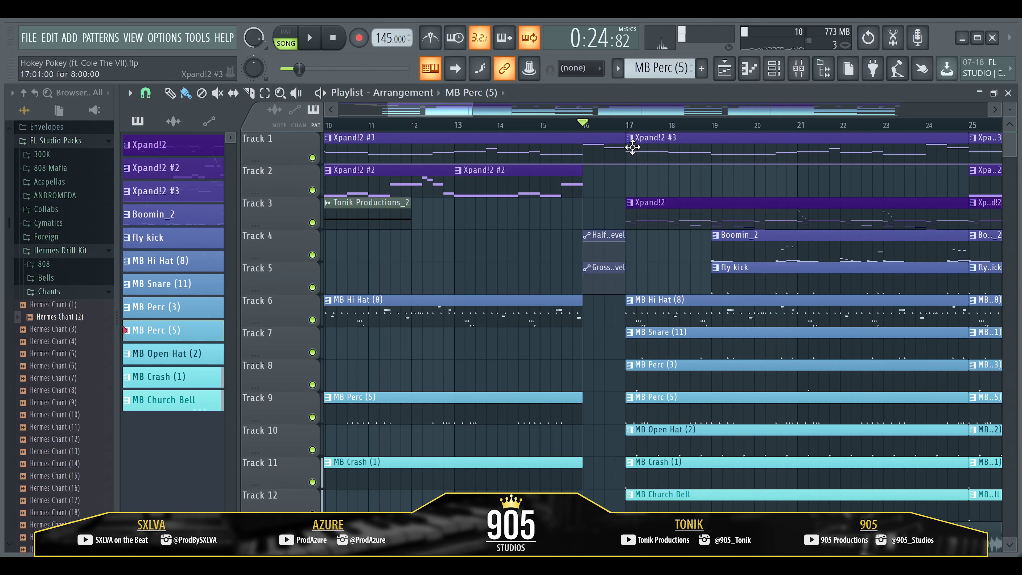
scroll(675, 143, down, 6)
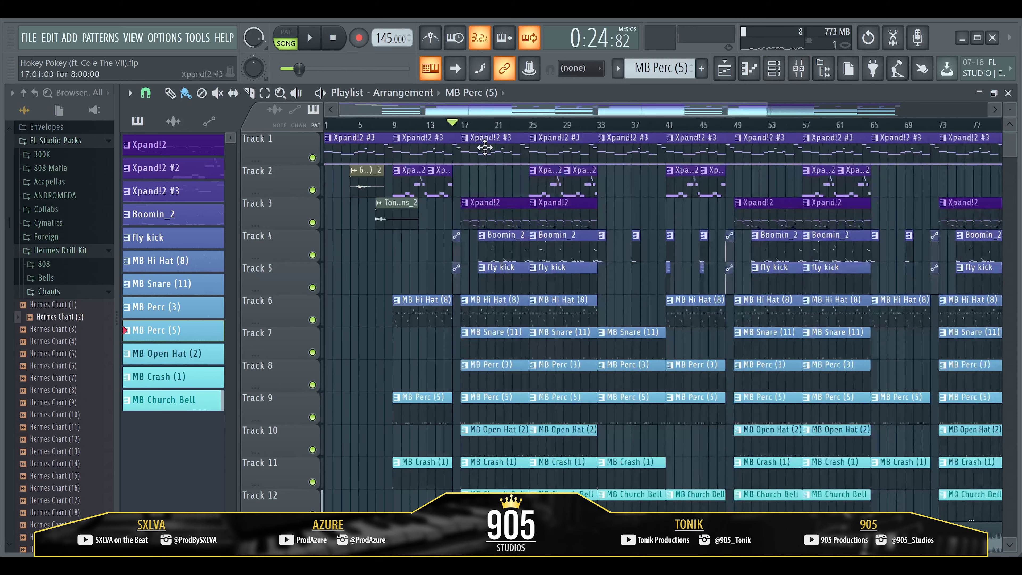
Step: Examine the HalfTime effect settings on the Xpand!2 #3 mixer track
click(799, 68)
click(267, 222)
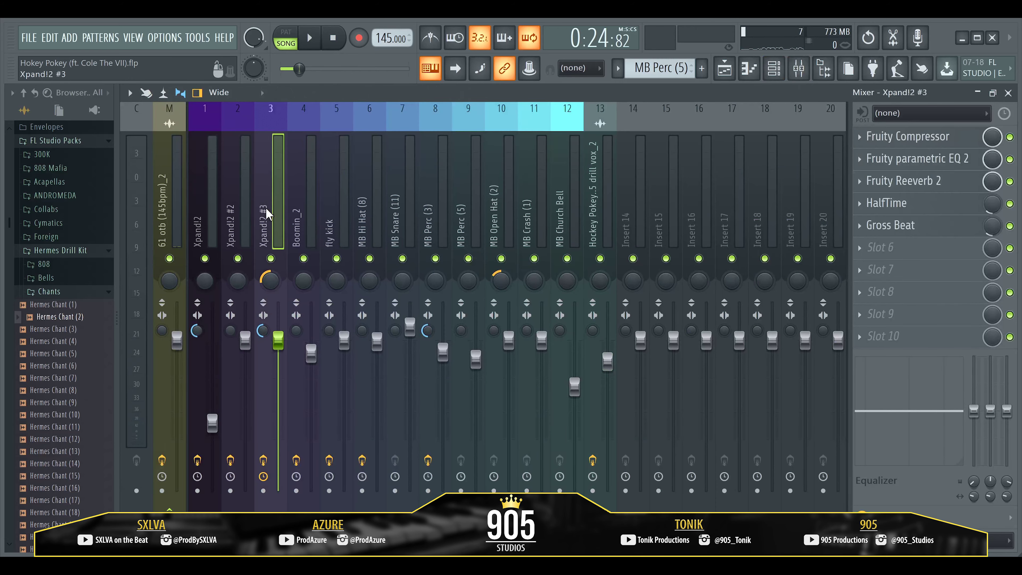
key(space)
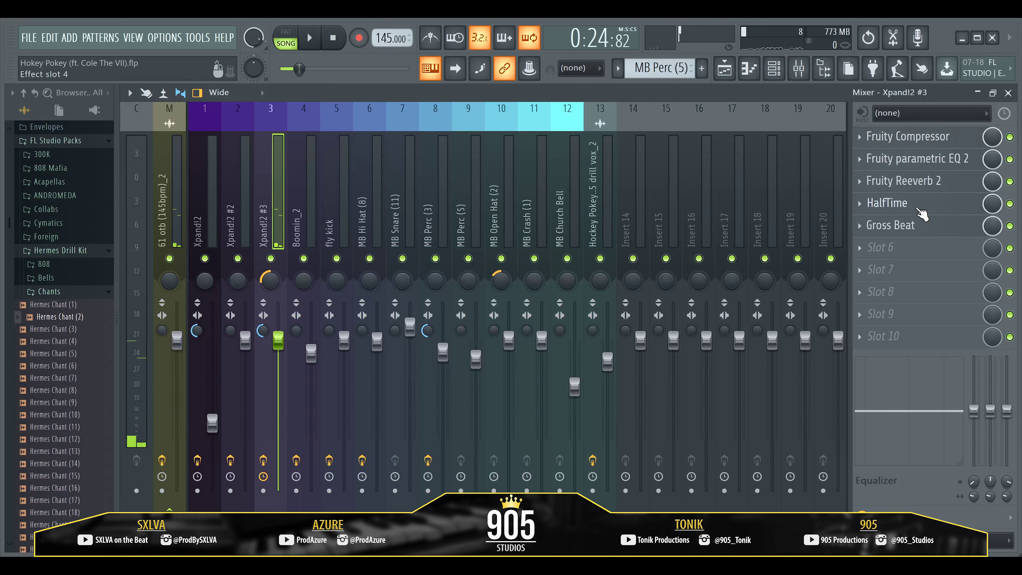
click(886, 202)
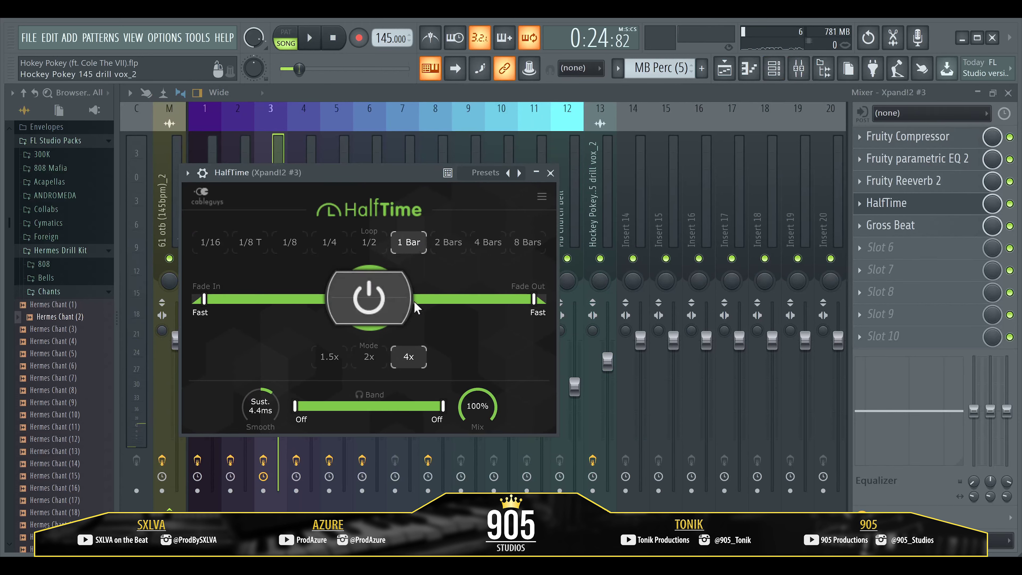
click(549, 174)
click(905, 204)
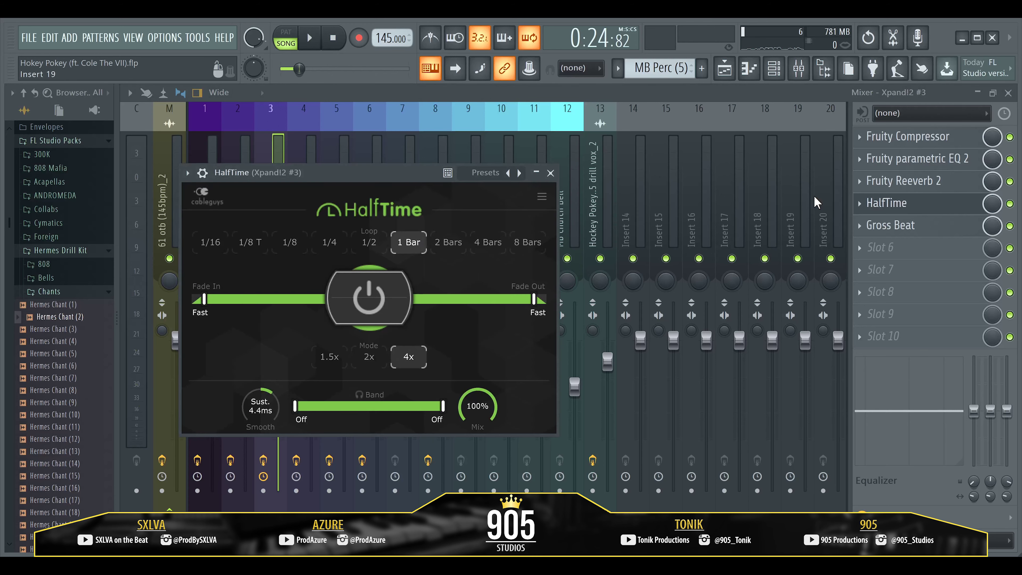
click(900, 204)
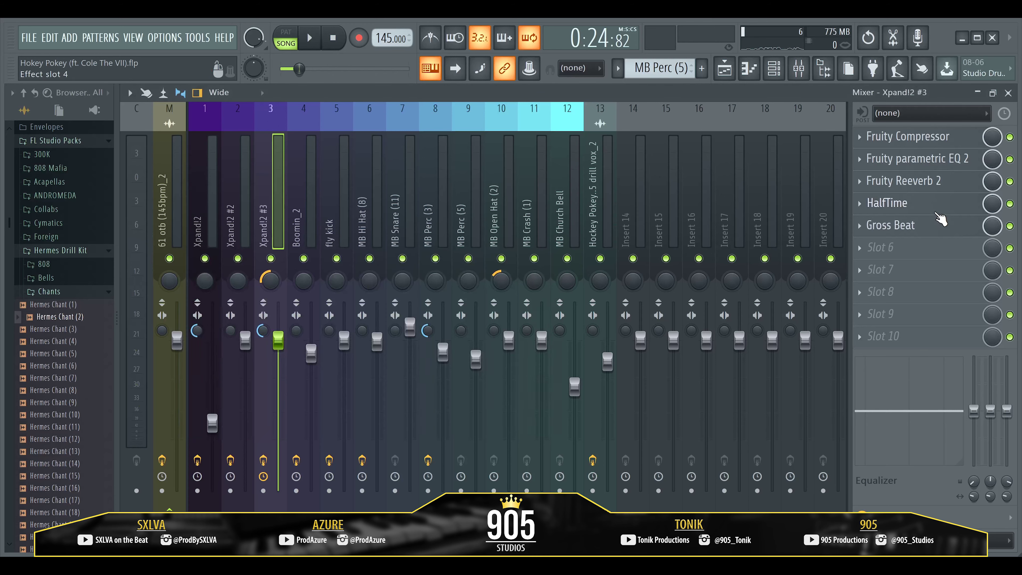
Step: Inspect the Gross Beat time envelope on the Xpand!2 #3 mixer track while playing the transition from bar 16
click(885, 224)
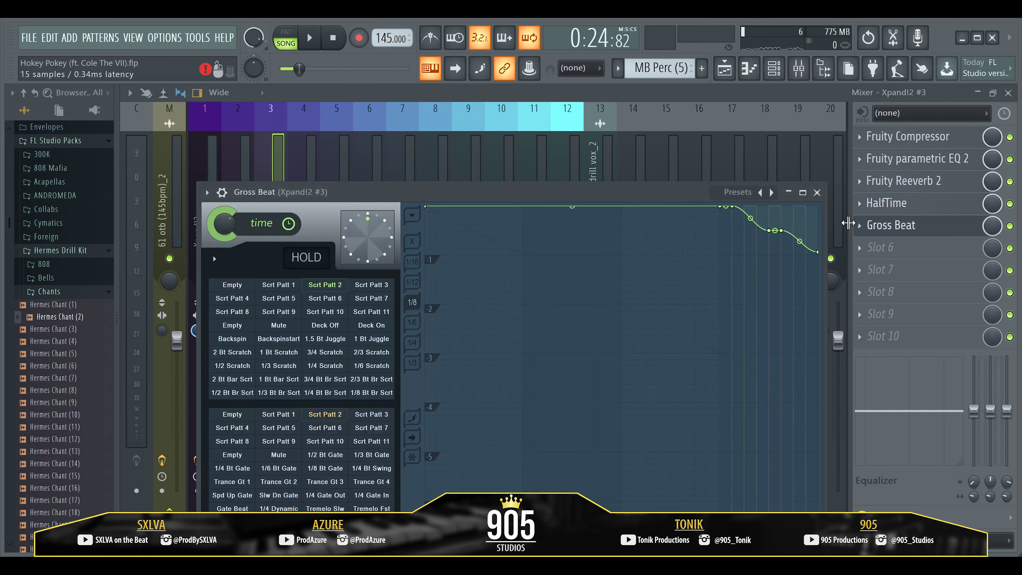
click(817, 193)
click(936, 238)
key(space)
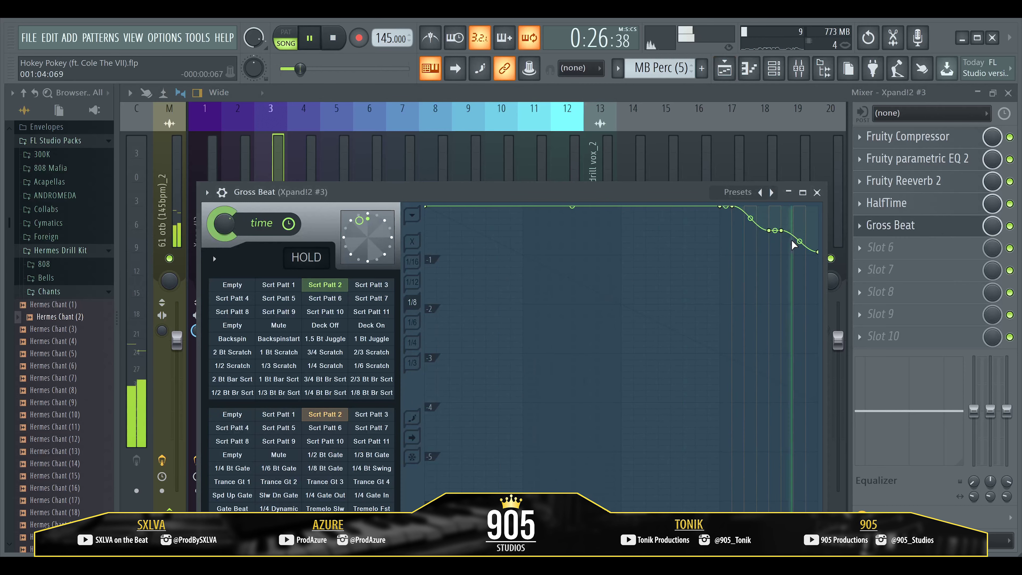
click(817, 192)
key(space)
Step: Review the drop's Xpand!2 #3 and Xpand!2 clips in the playlist and select the Boomin_2 and fly kick clips starting at bar 19
click(723, 69)
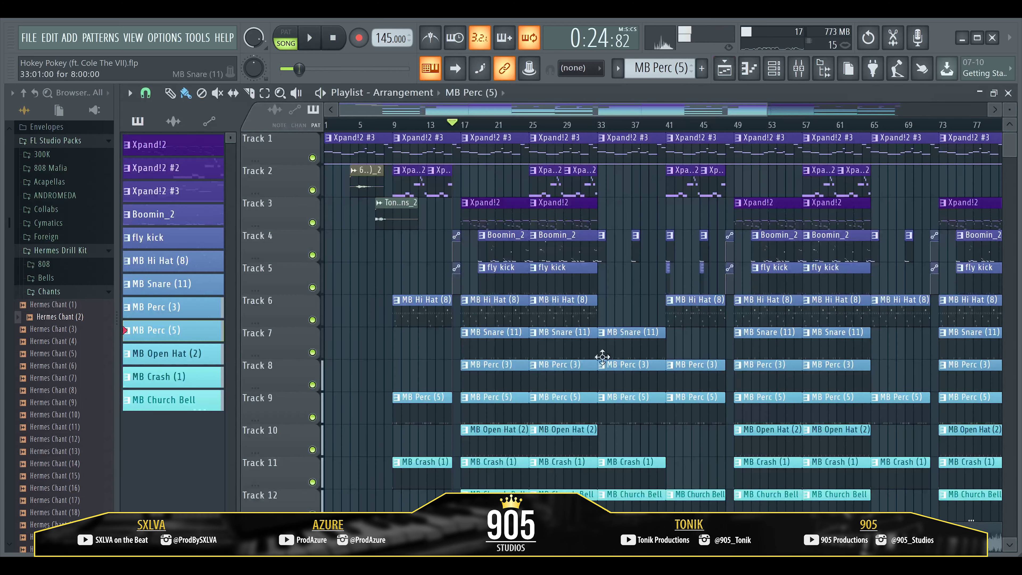
scroll(423, 338, up, 3)
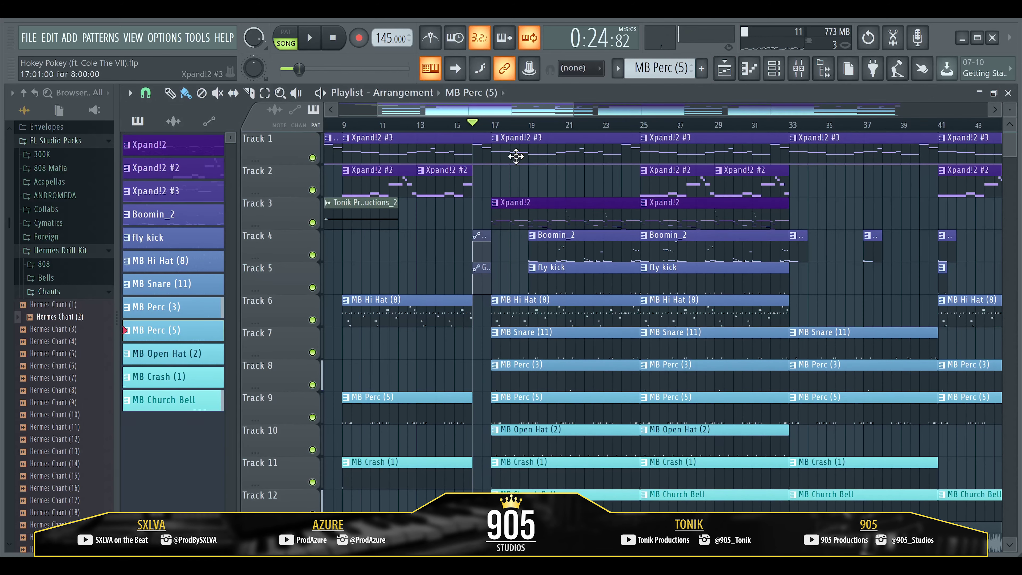
click(544, 156)
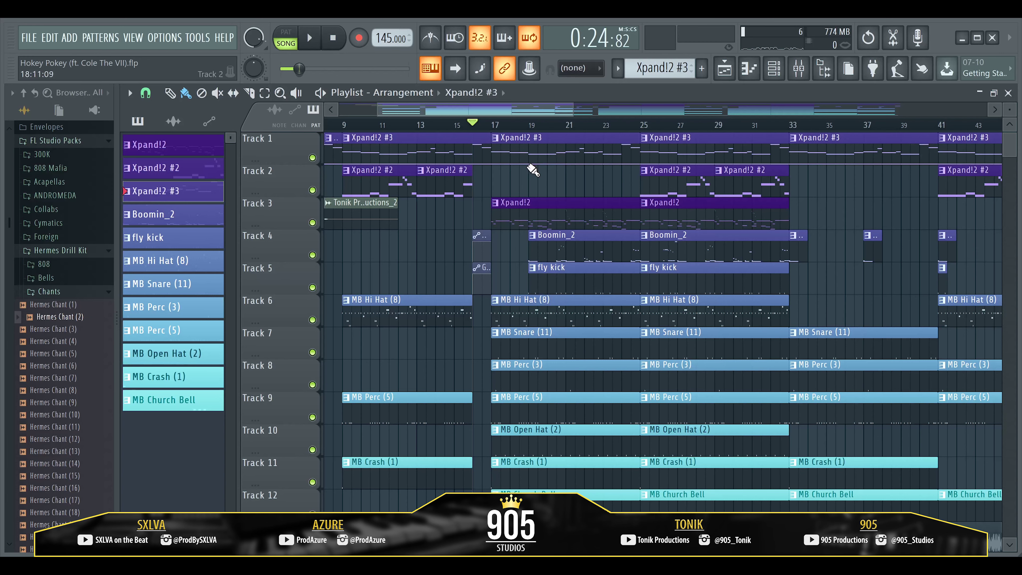
click(553, 214)
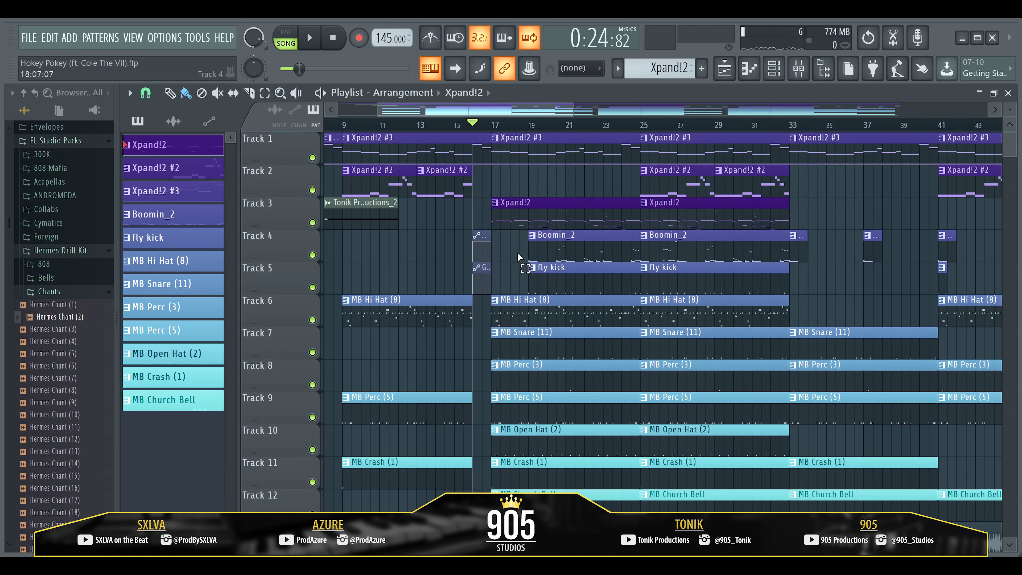
drag(518, 257, 544, 267)
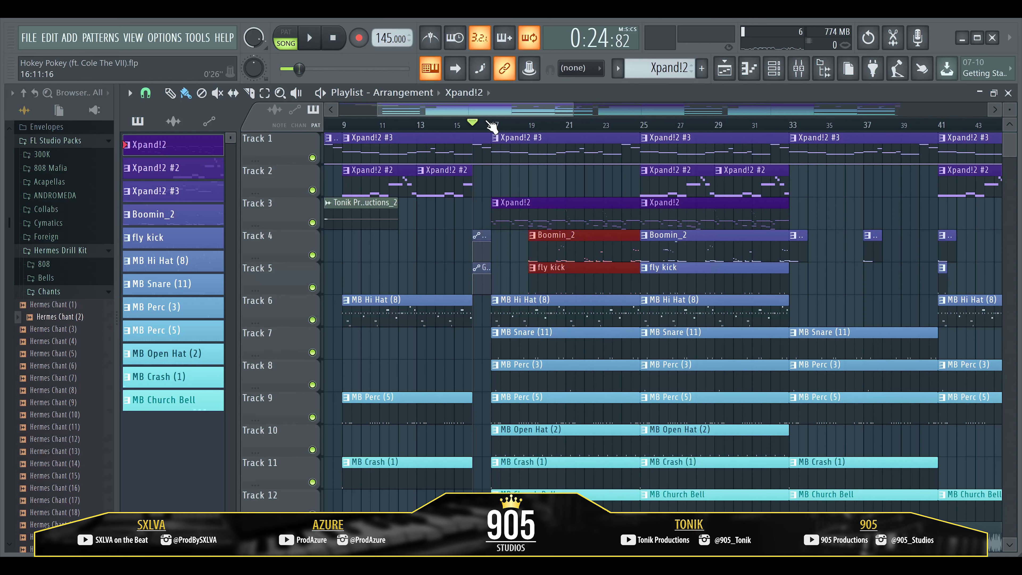
Step: Clear the clip selection and play the arrangement from bar 16 through the full drop and into the section starting at bar 33
key(space)
click(459, 257)
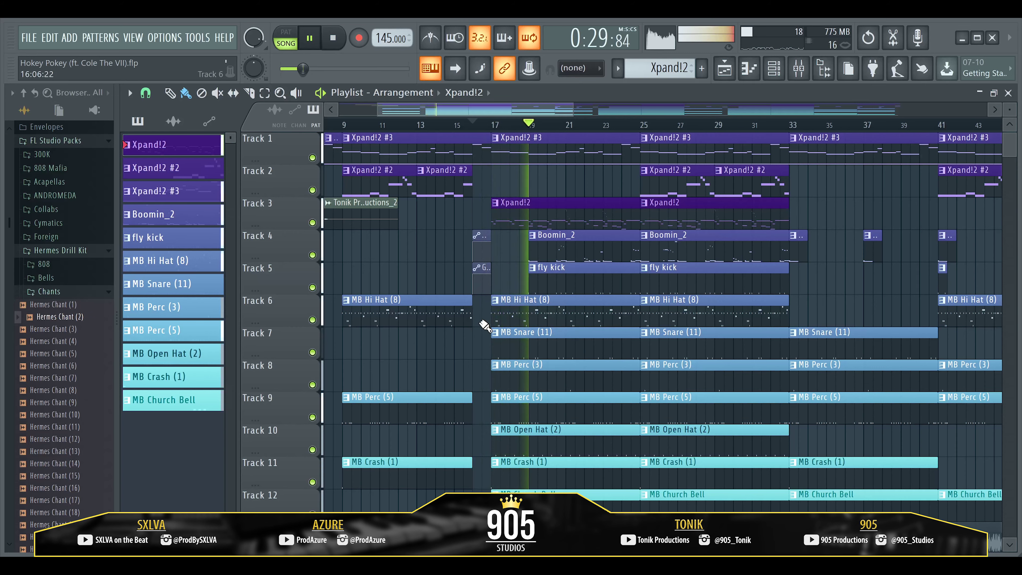
scroll(478, 333, down, 4)
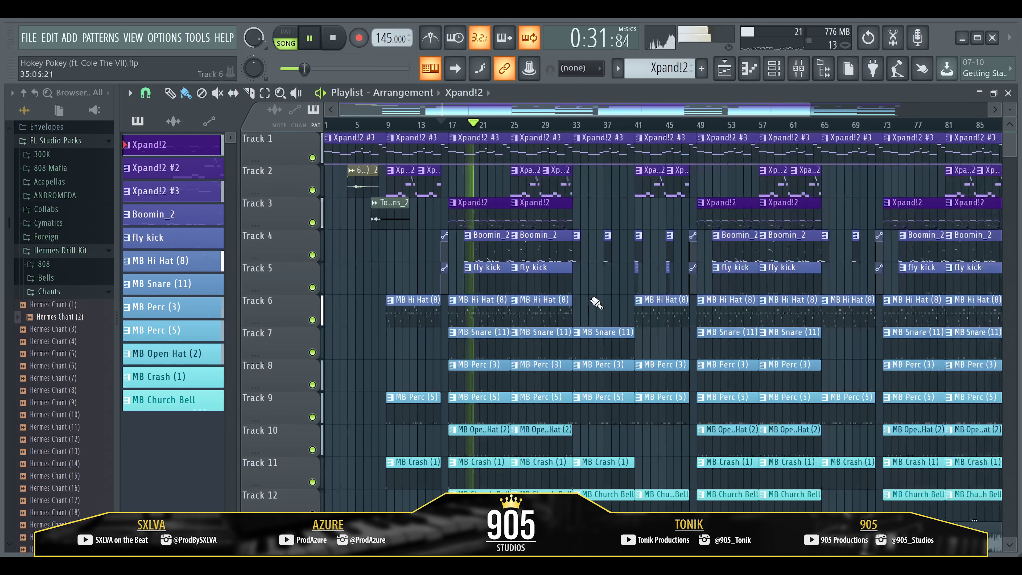
scroll(597, 302, down, 1)
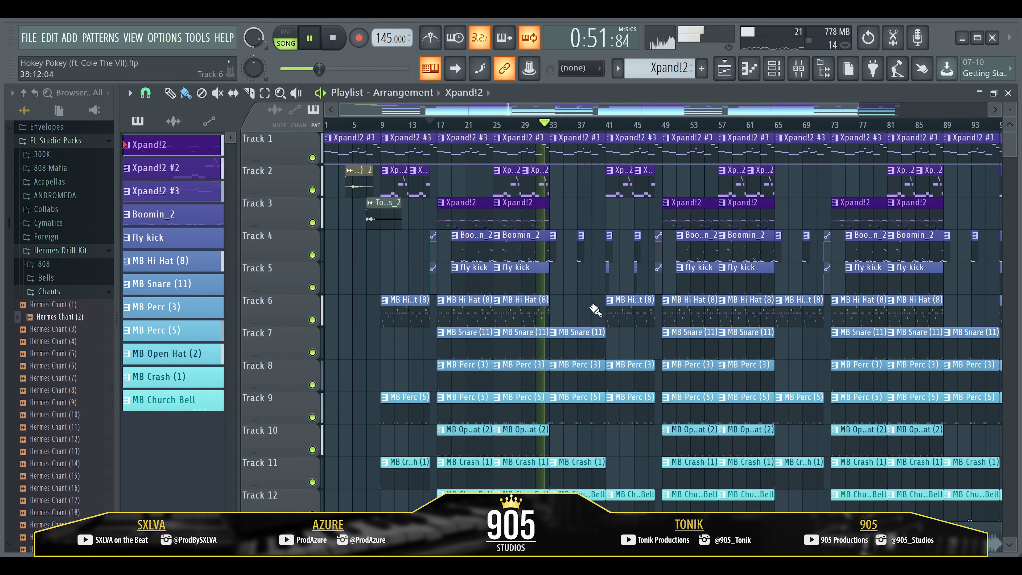
scroll(538, 309, down, 1)
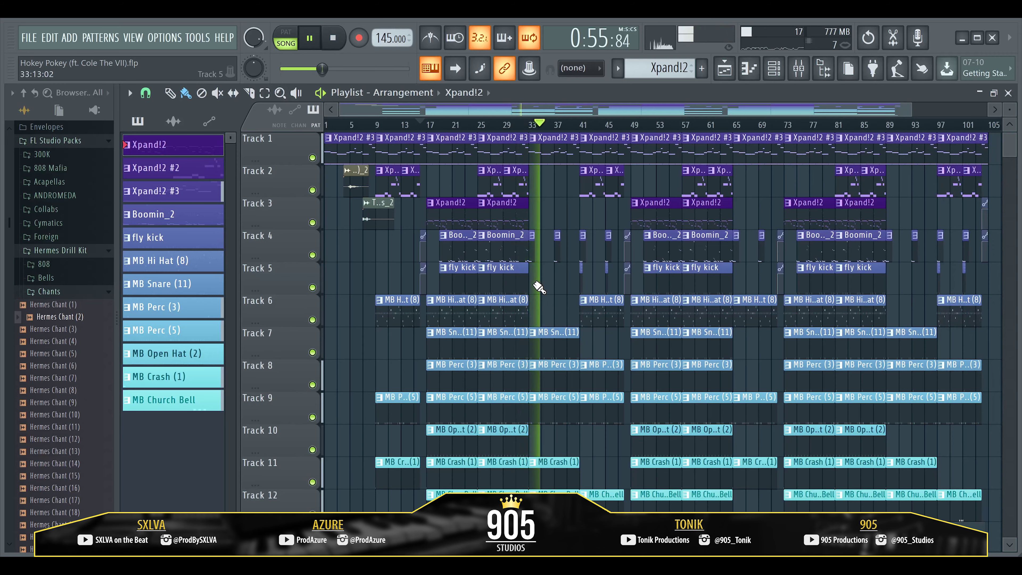
scroll(520, 278, up, 1)
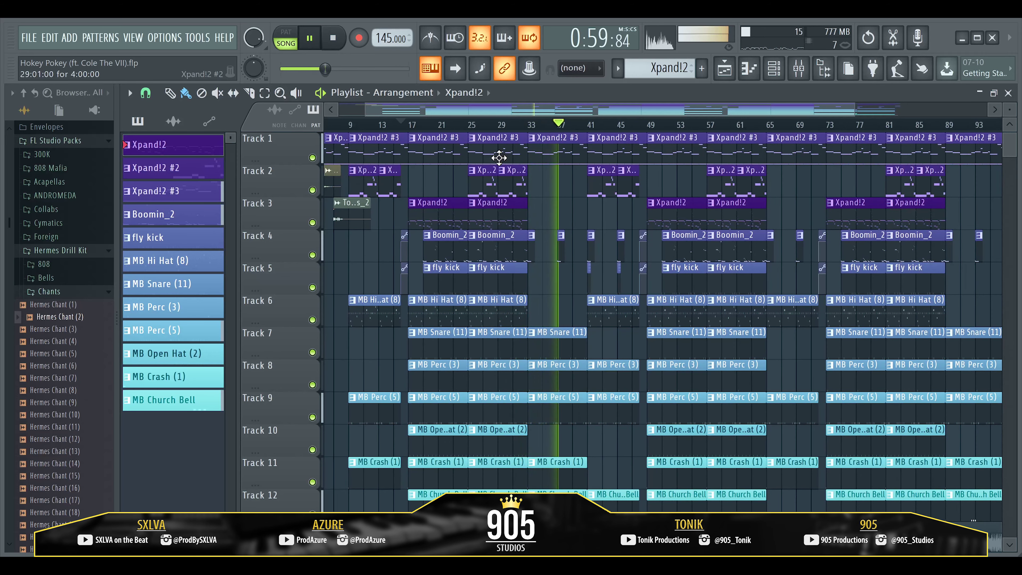
Step: Return the playhead to bar 33, stop playback and examine the stripped-back section's Boomin_2, snare and percussion clips up to bar 41
scroll(541, 307, up, 1)
scroll(542, 307, up, 1)
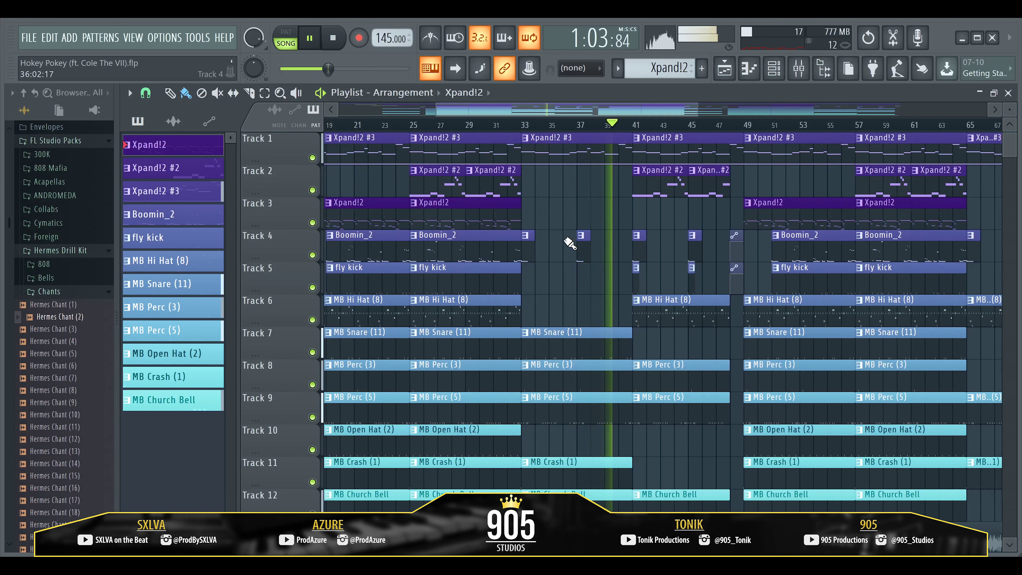
click(525, 125)
key(space)
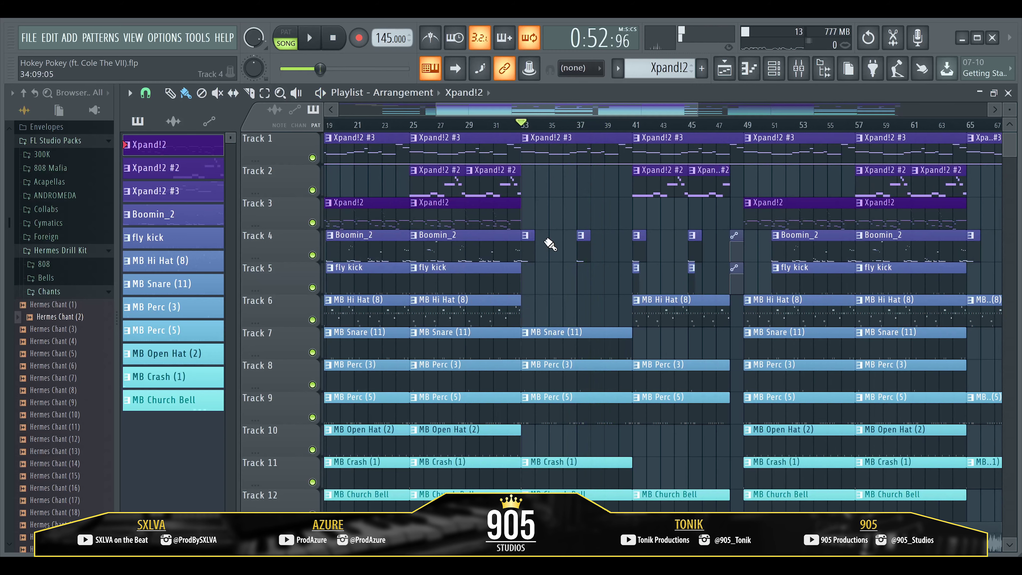
scroll(541, 289, up, 2)
scroll(540, 289, up, 2)
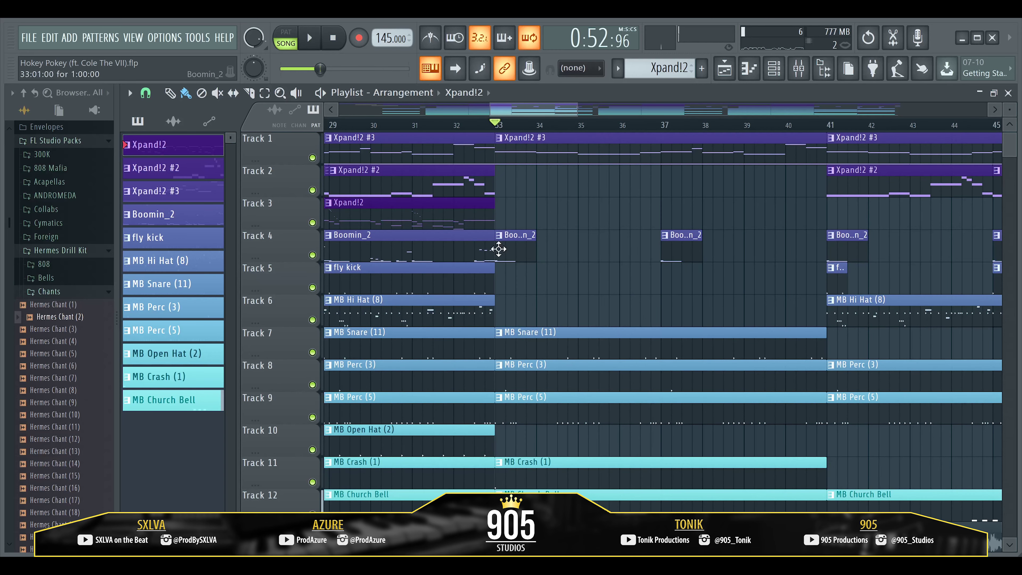
scroll(581, 260, down, 3)
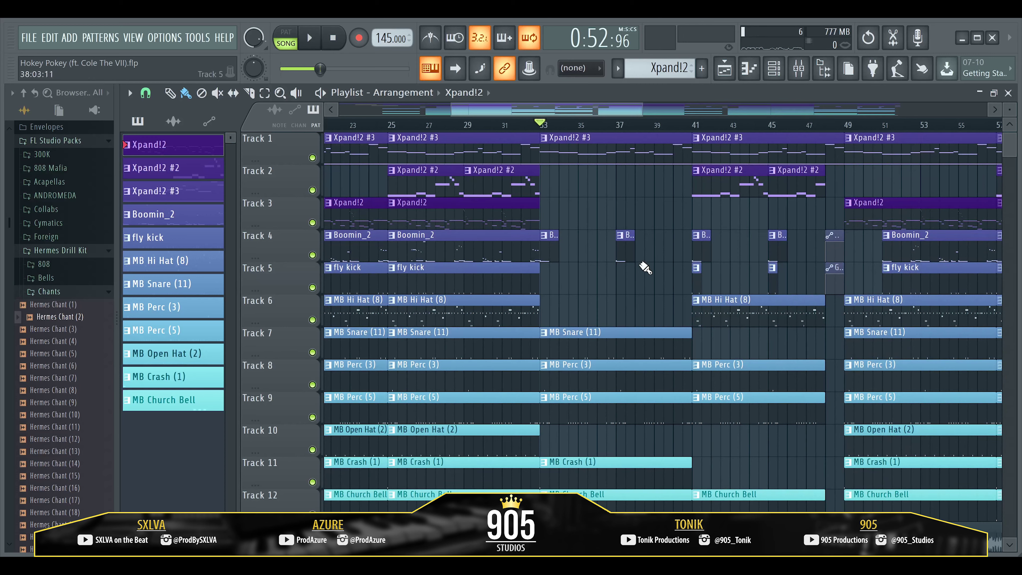
Step: Play the arrangement from bar 33 through the transition at bar 48 and the second drop to bar 65
key(space)
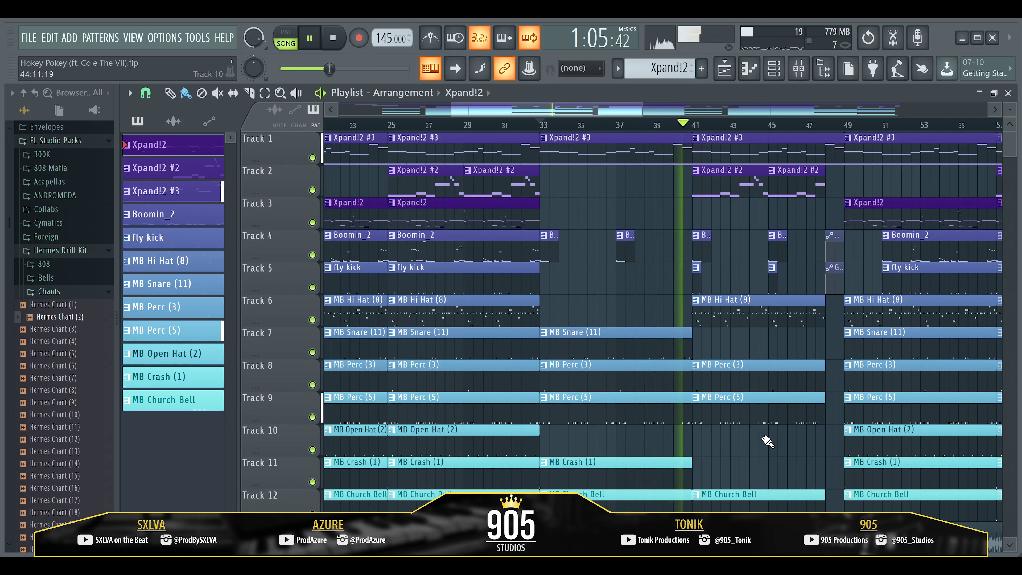
scroll(760, 440, down, 4)
scroll(769, 441, up, 3)
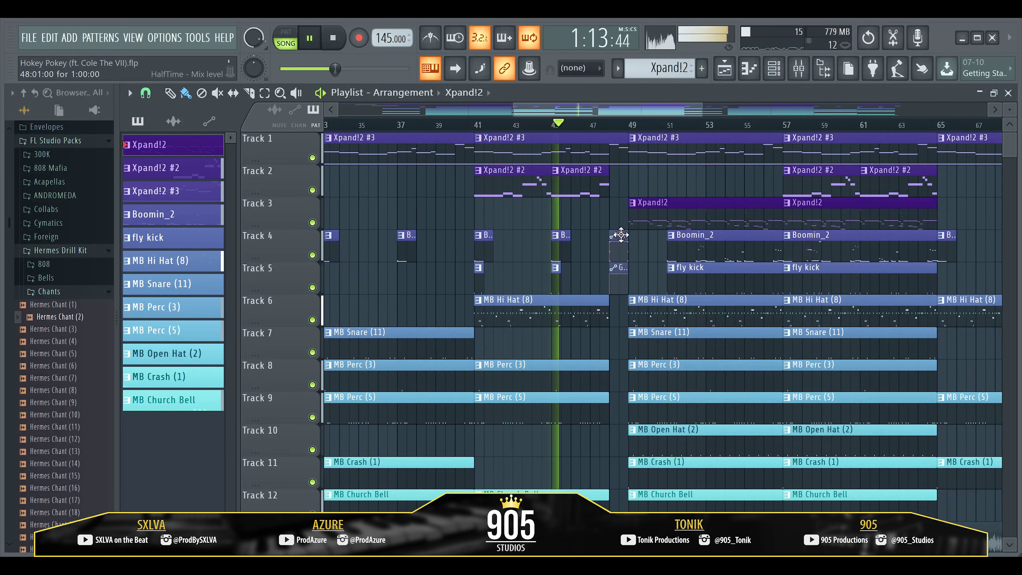
scroll(661, 223, down, 1)
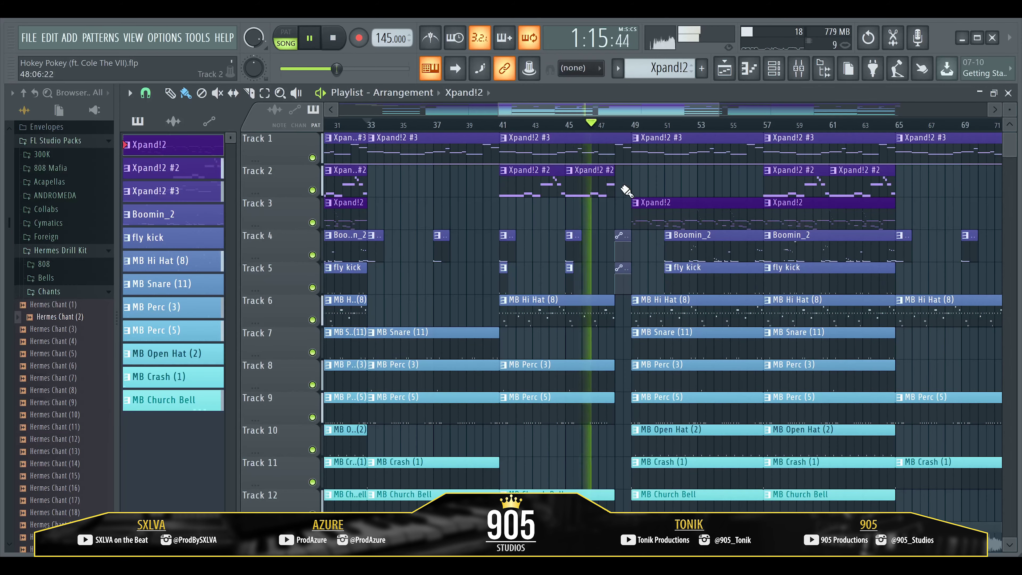
scroll(448, 153, down, 3)
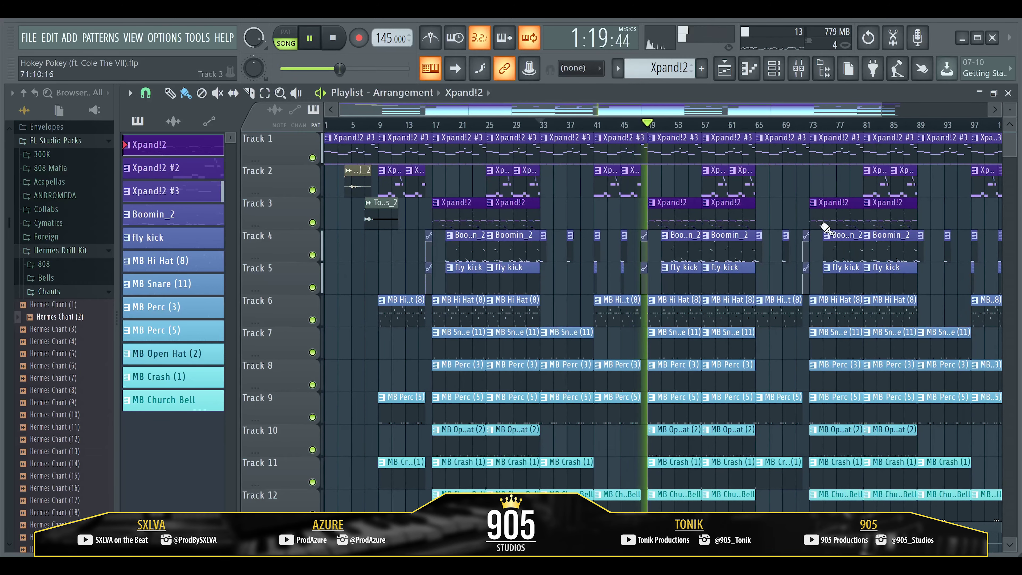
scroll(913, 292, up, 3)
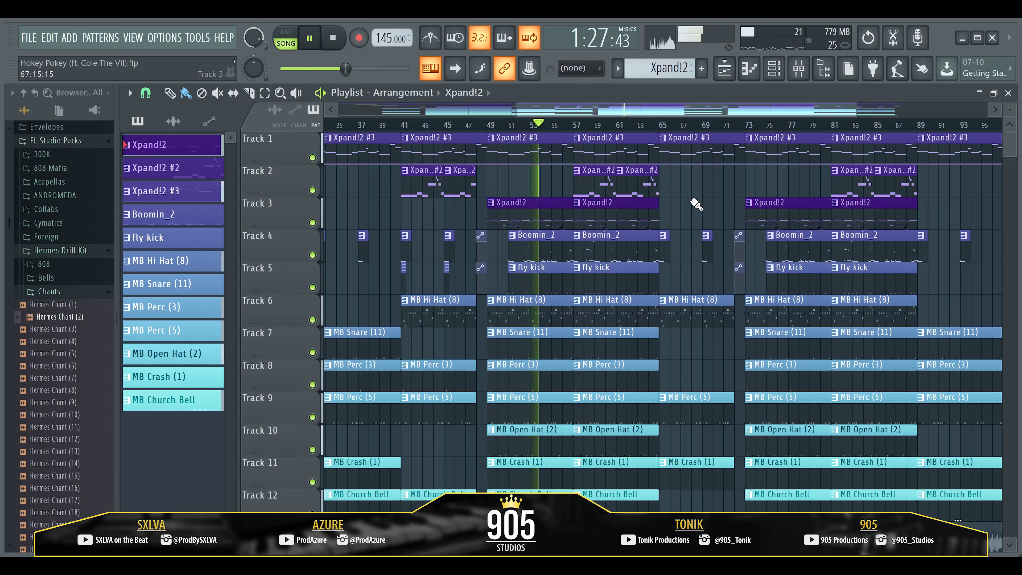
scroll(693, 217, down, 3)
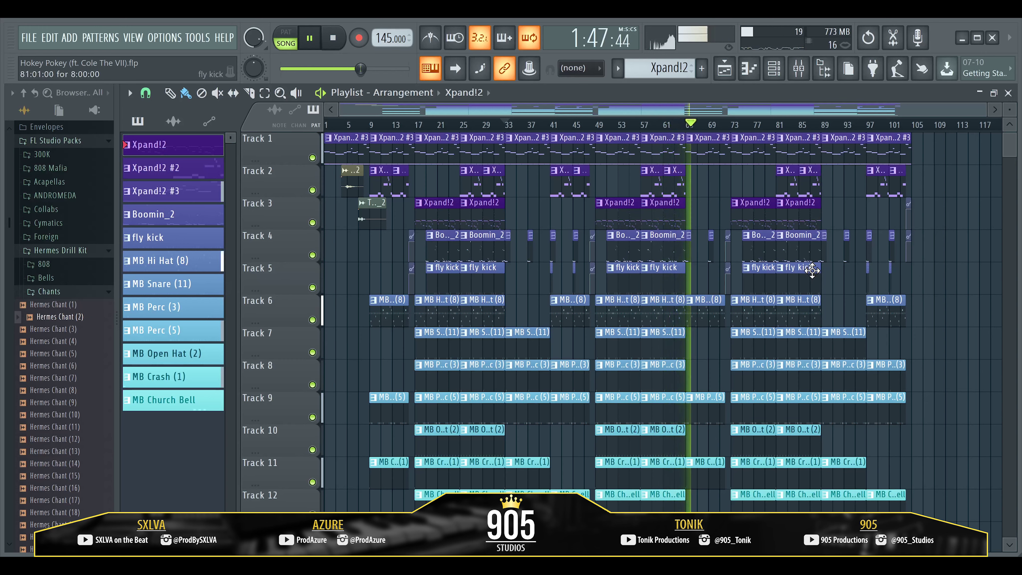
Step: Stop playback, check the Hockey Pokey 145 drill vox_2 vocal on Track 13 and play the arrangement from bar 13
click(508, 125)
key(space)
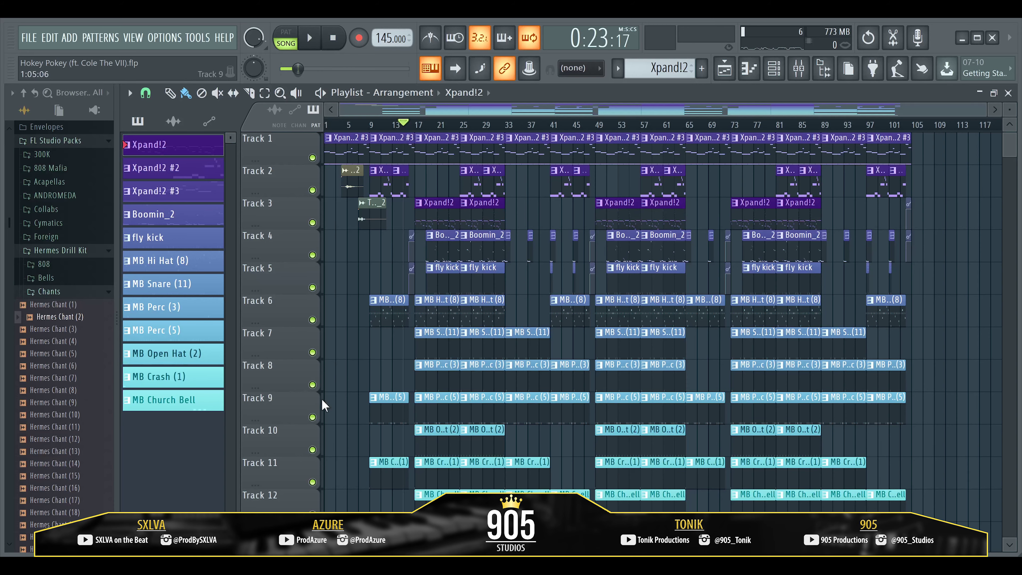
scroll(306, 433, down, 2)
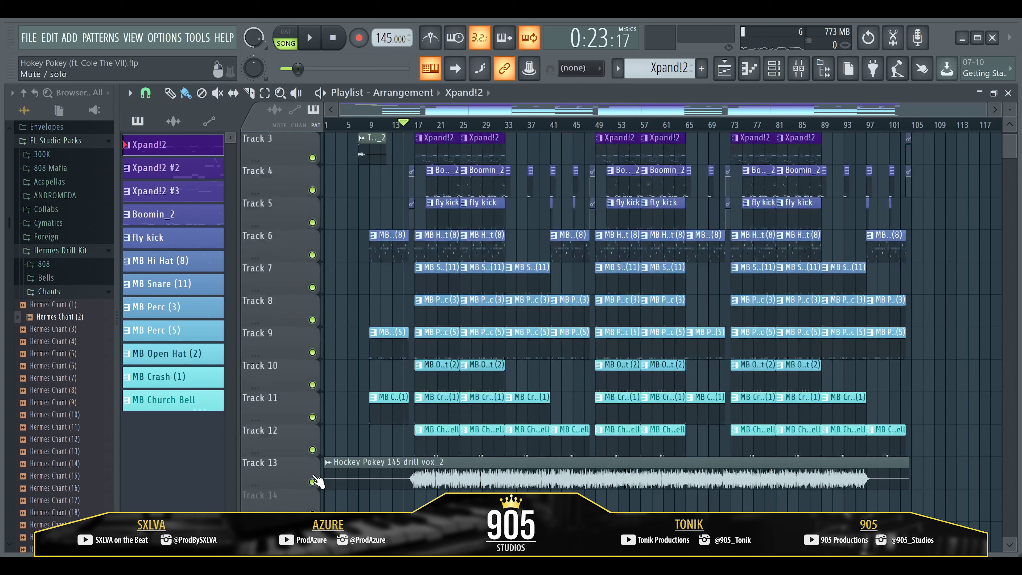
scroll(345, 272, up, 2)
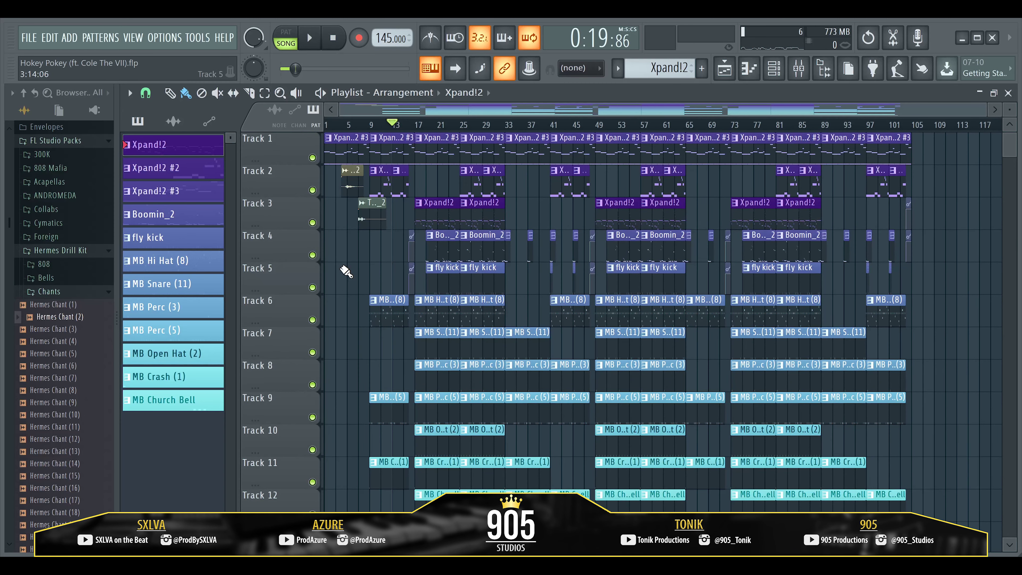
key(space)
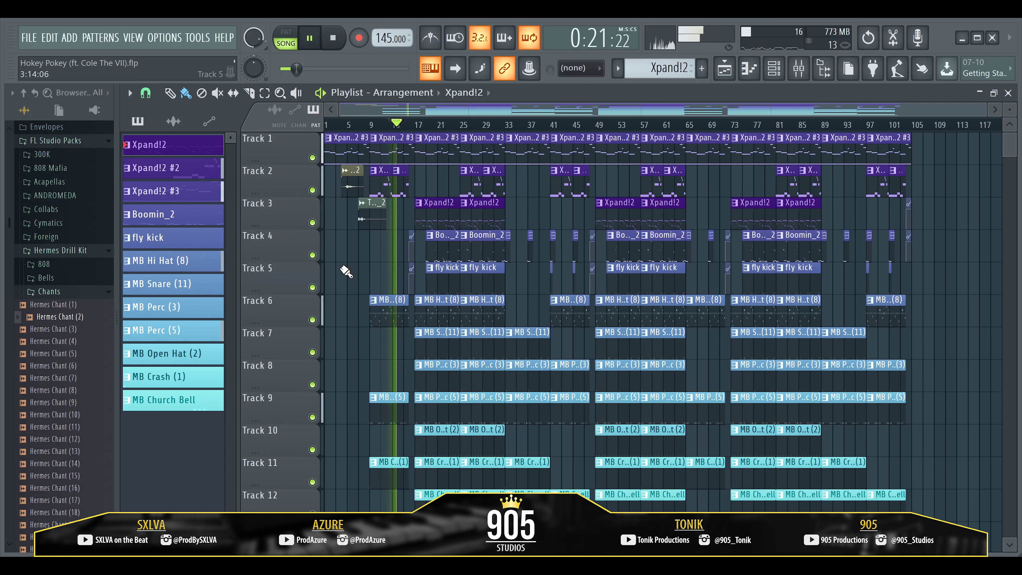